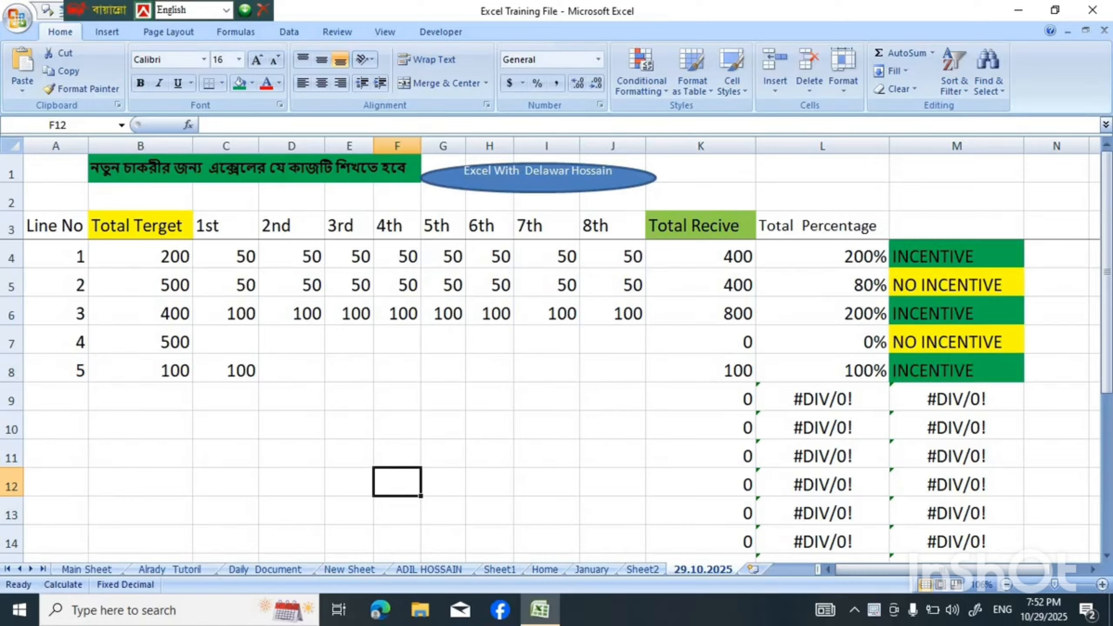
Enter a total target of 800 and a 1st-column value of 100 in row 9
left_click(546, 425)
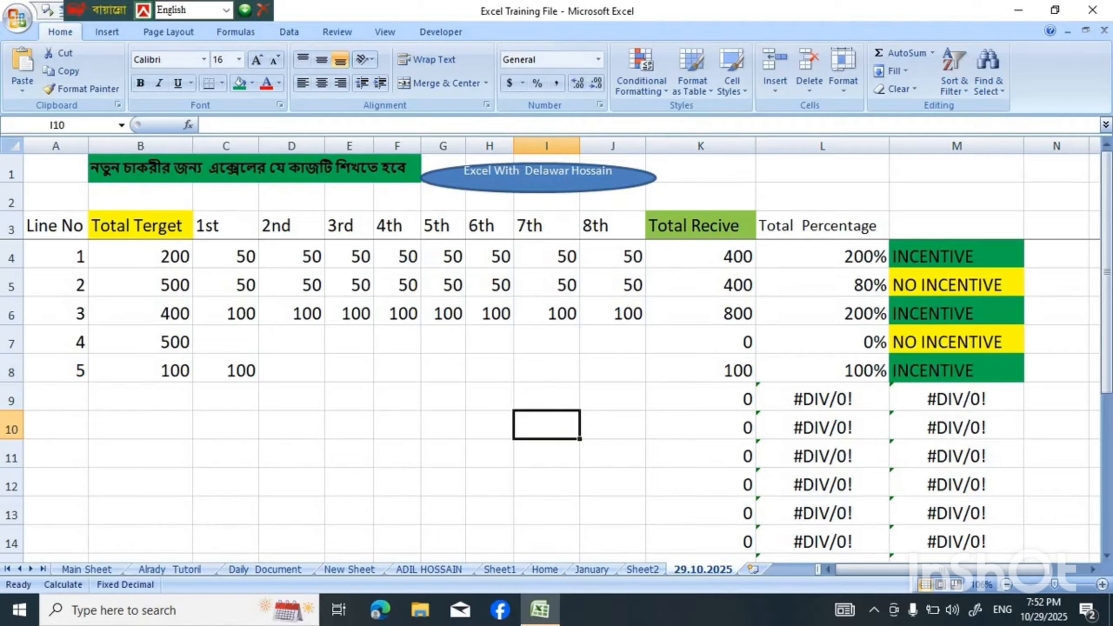
left_click(140, 397)
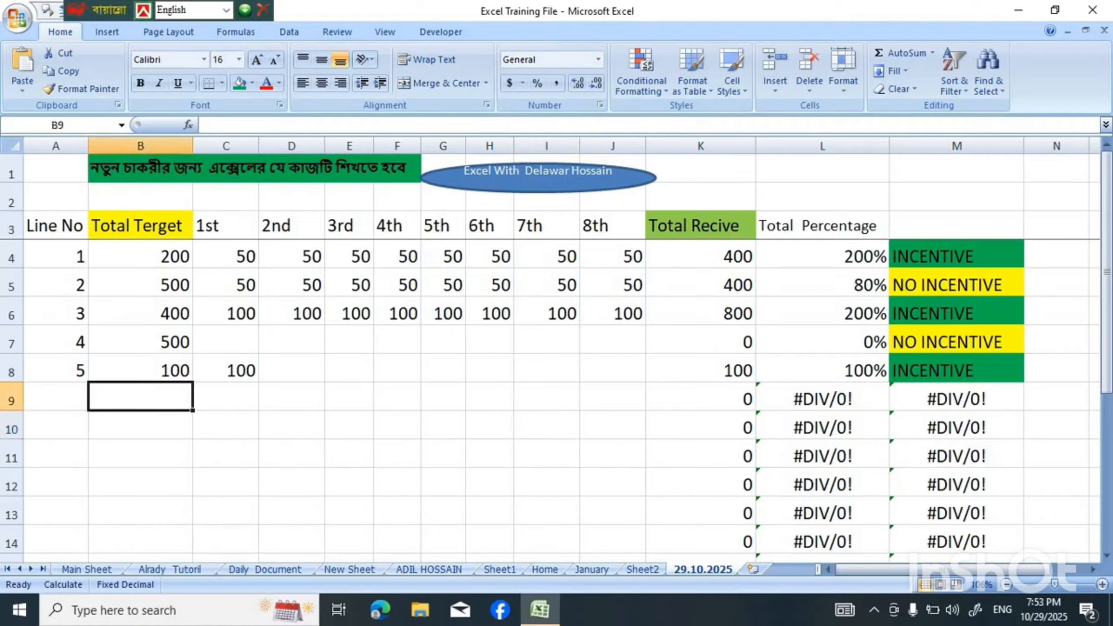
type("800")
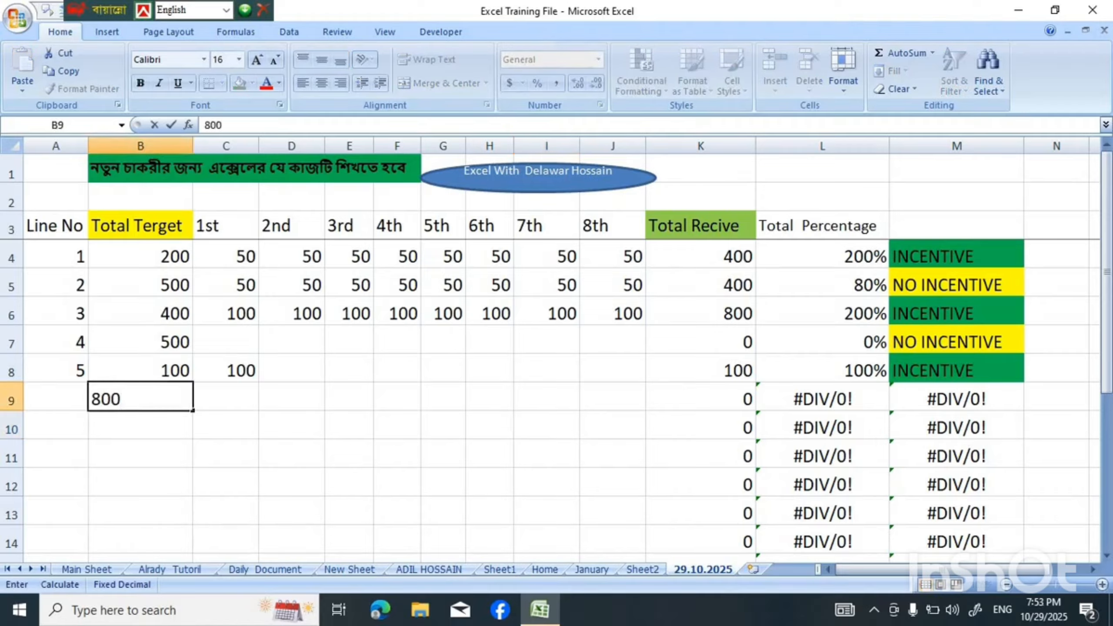
key("Tab")
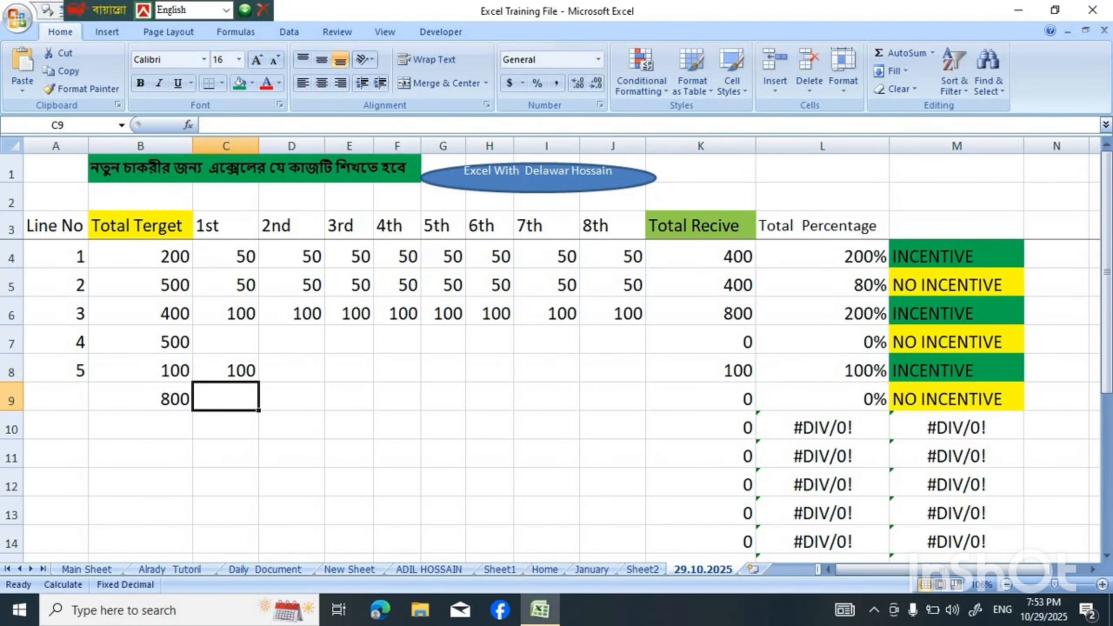
type("100")
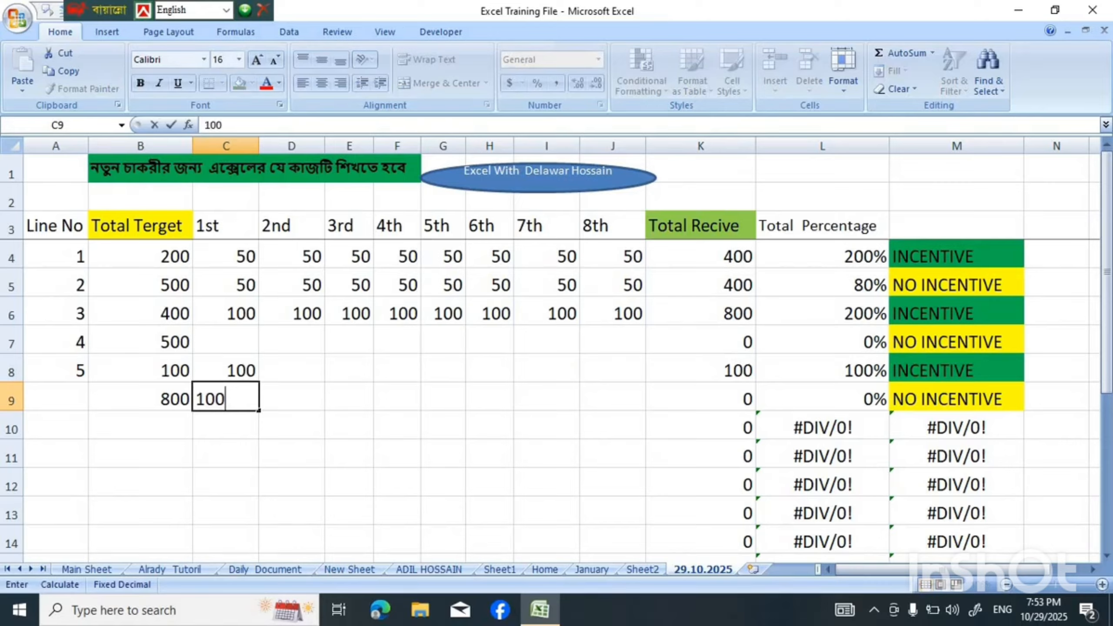
key("Tab")
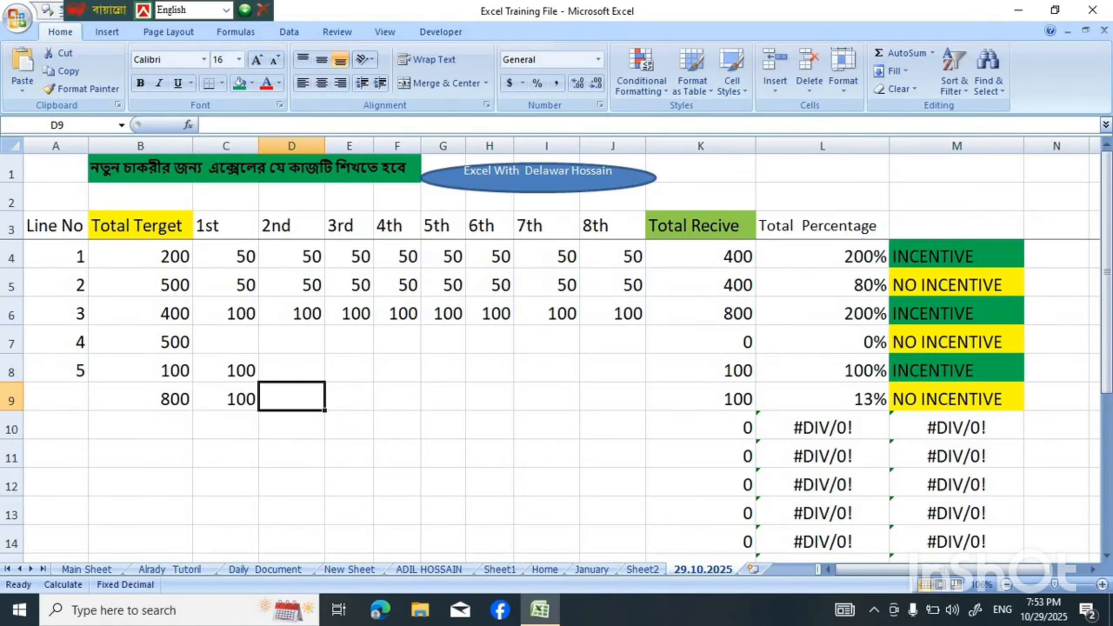
Continue row 9 with 100 in the 2nd column and 200 in the 3rd column
key("Right")
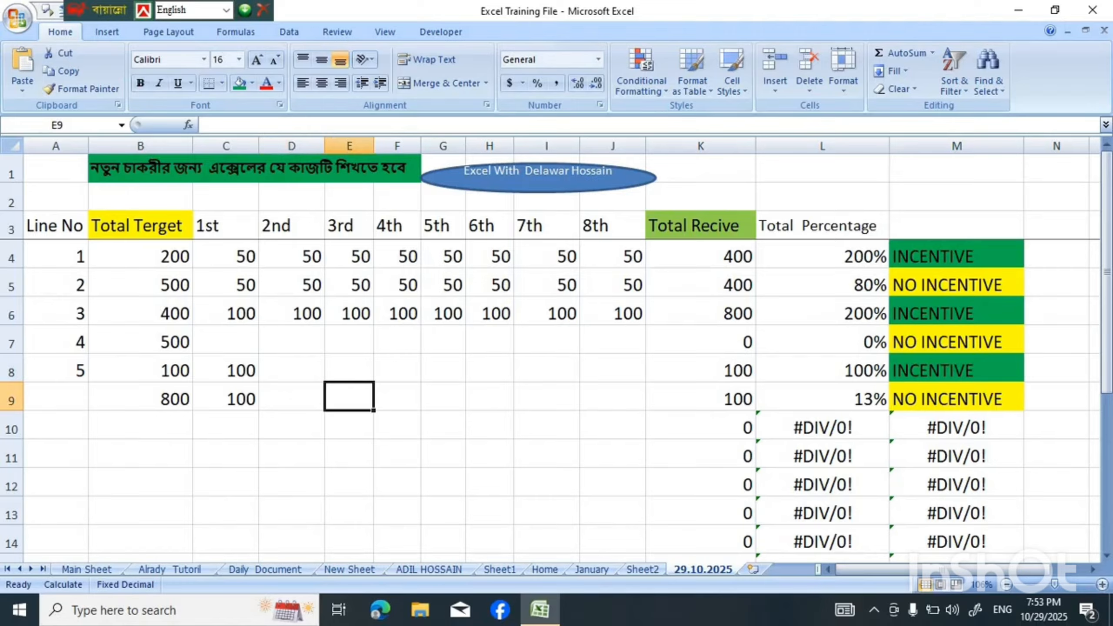
key("Left")
type("100")
key("Right")
type("200")
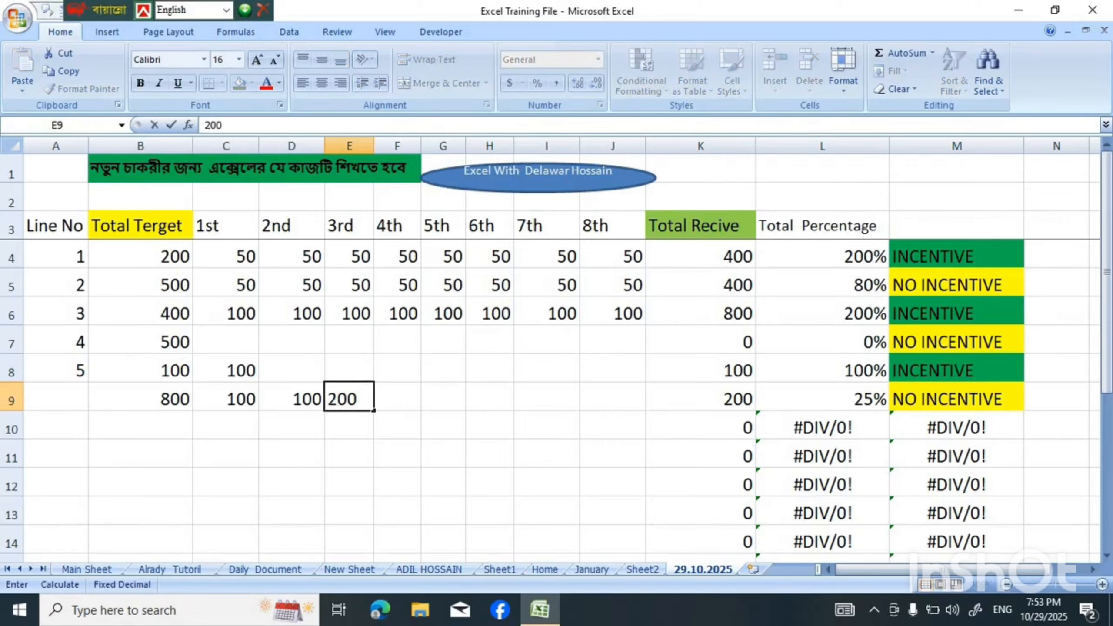
key("Right")
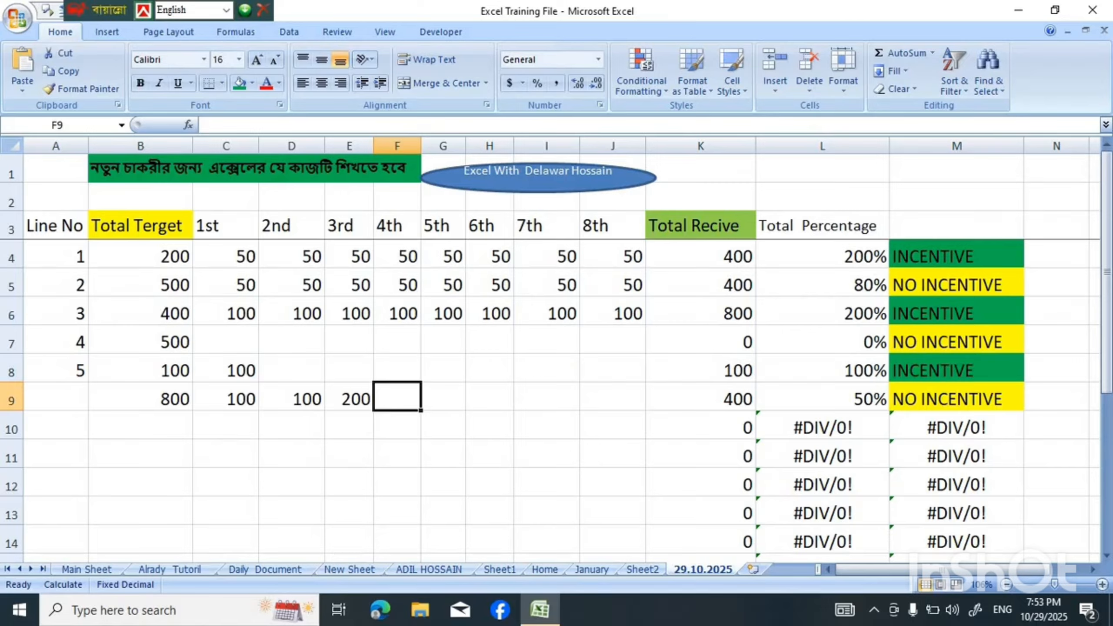
Copy the header block A1:M3 into a new worksheet at cell A1, with that sheet shown in Normal view
left_click_drag(55, 225, 955, 171)
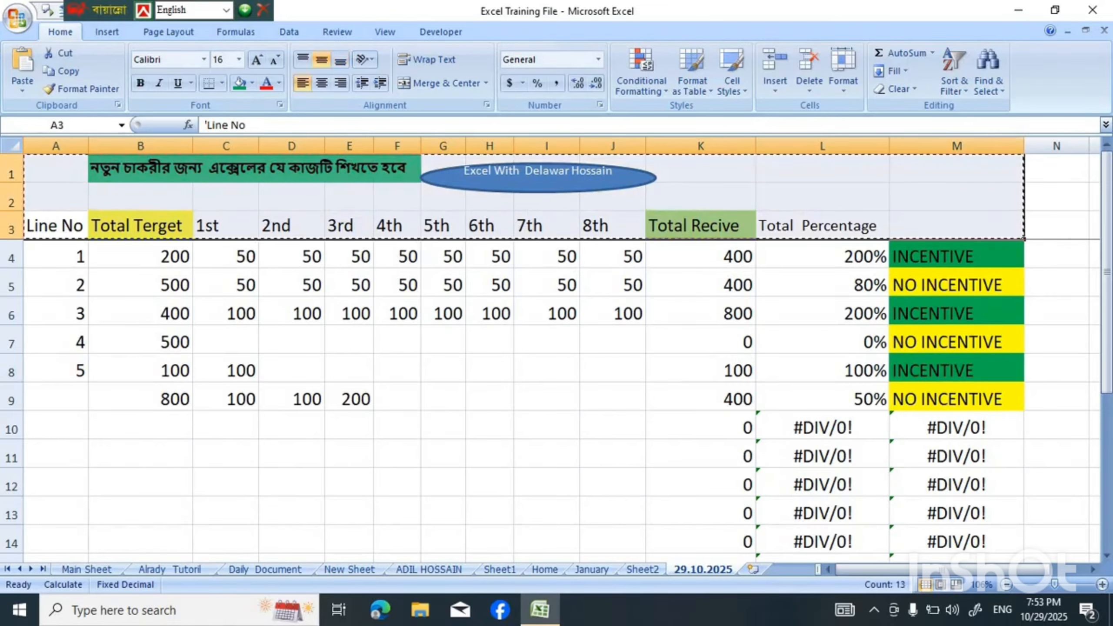
key("ctrl+c")
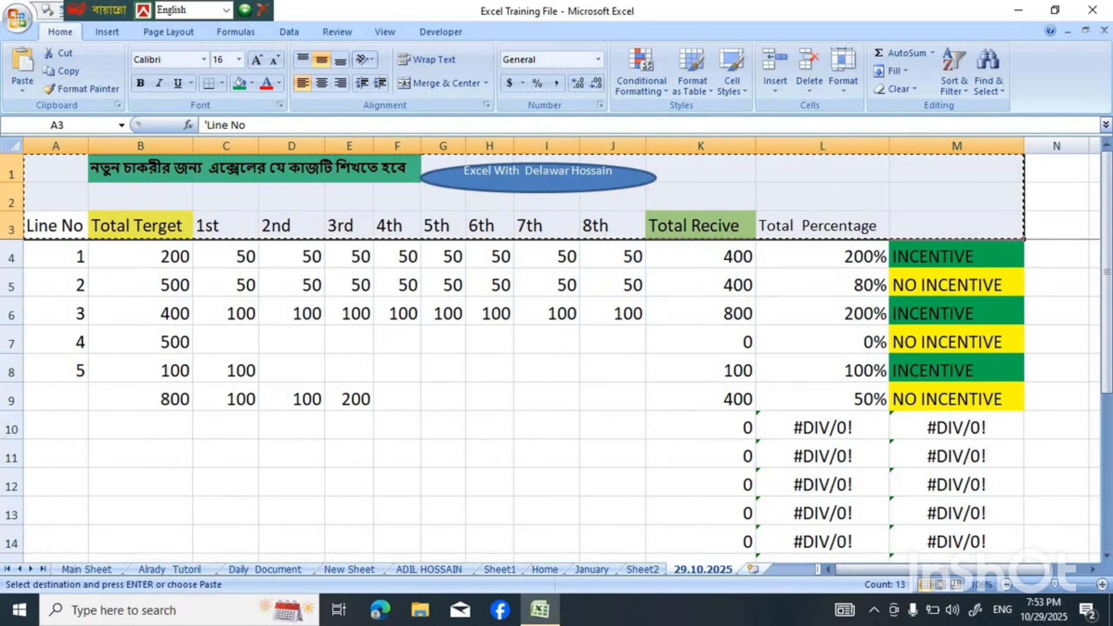
key("shift+F11")
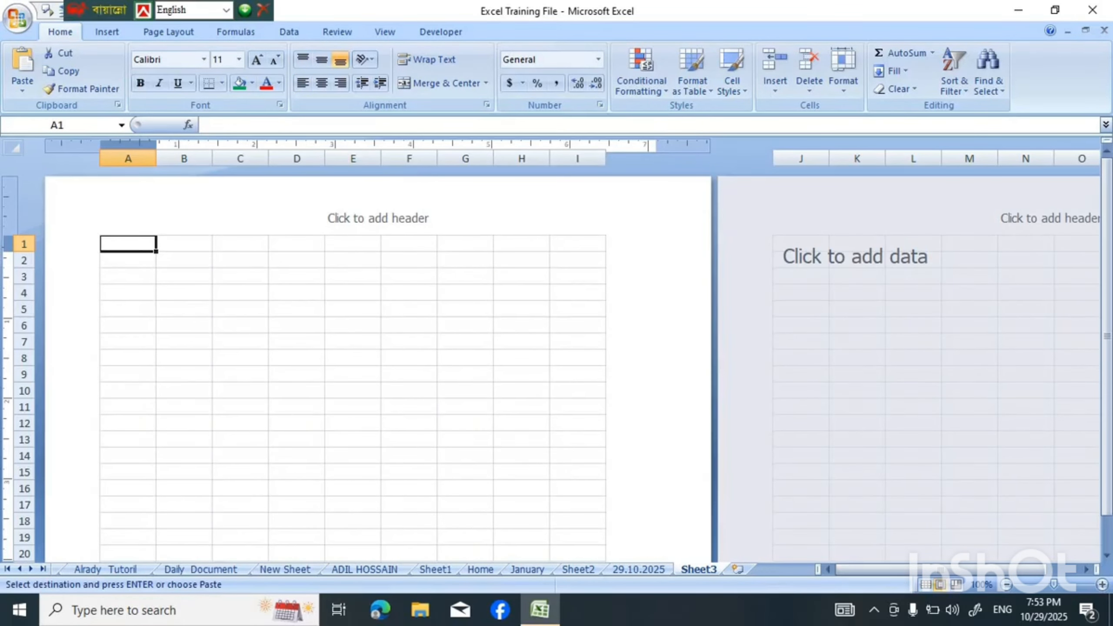
left_click(925, 584)
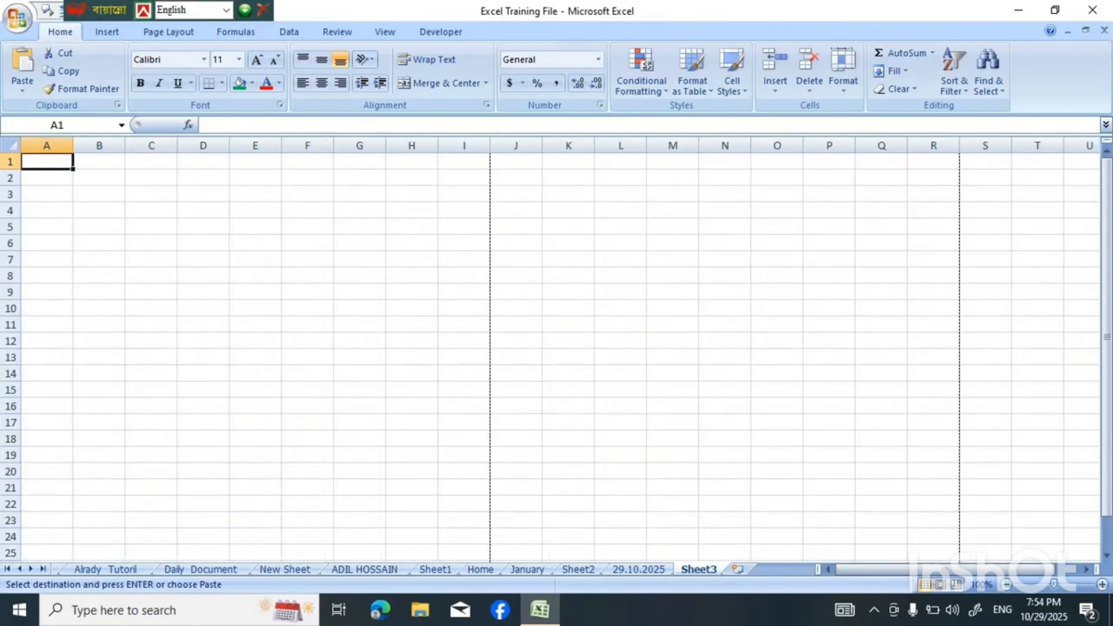
key("ctrl+v")
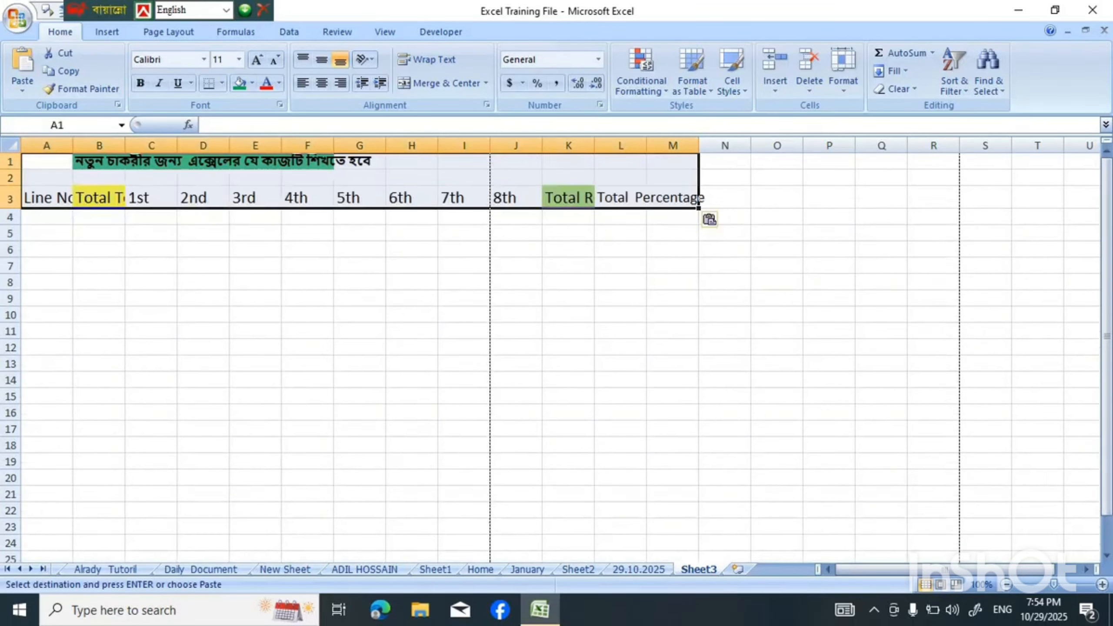
left_click(256, 347)
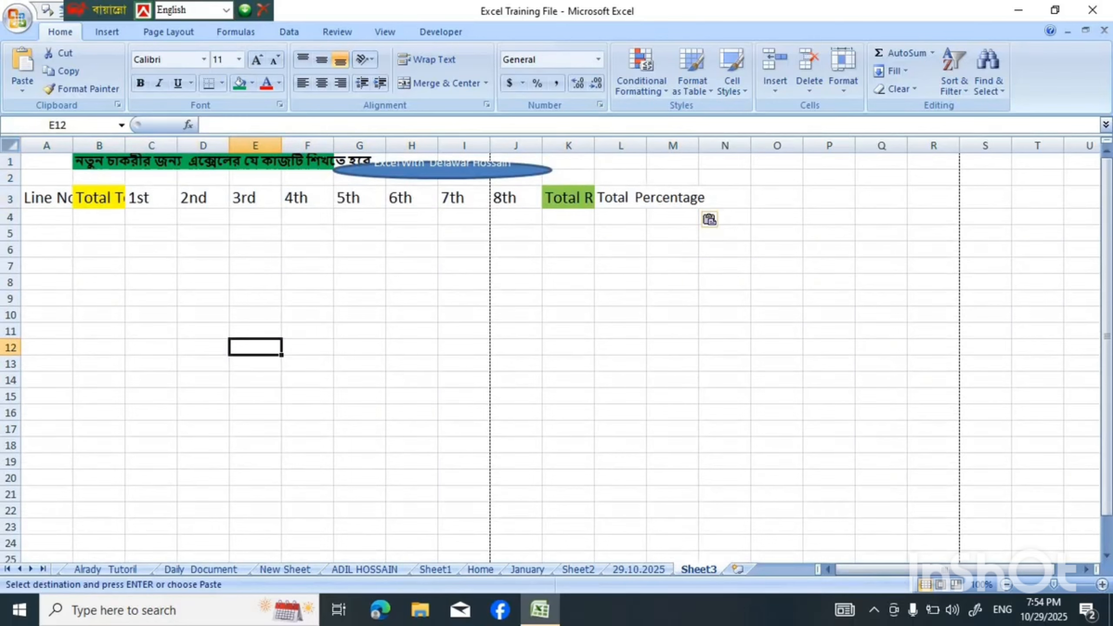
Set the row height of the entire new sheet to 25
left_click(11, 145)
left_click(412, 266)
left_click(568, 282)
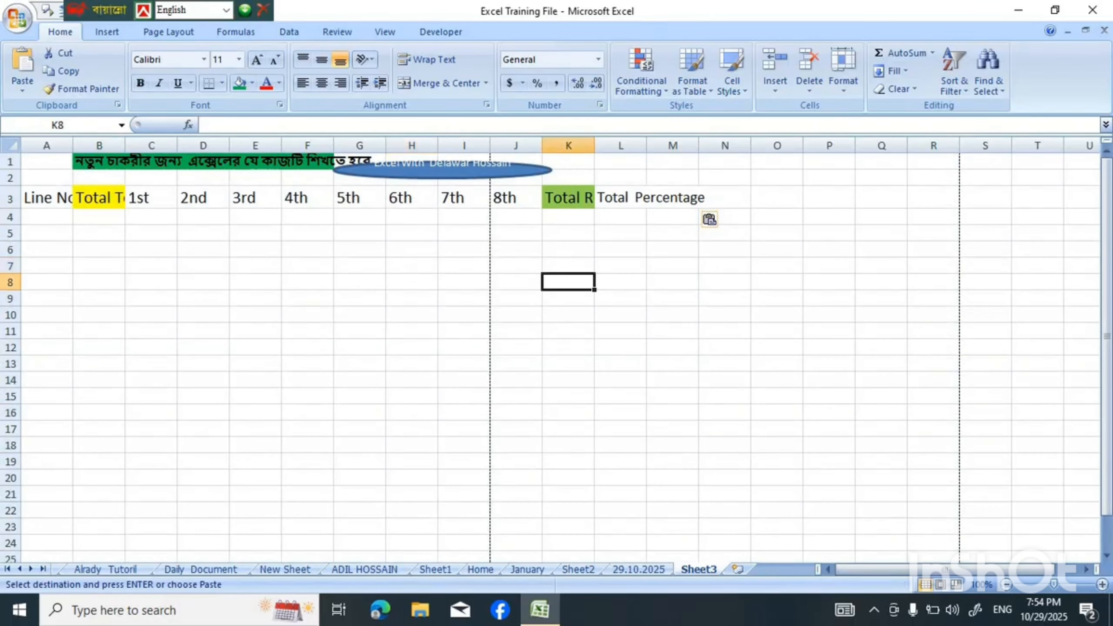
left_click(307, 233)
left_click(10, 145)
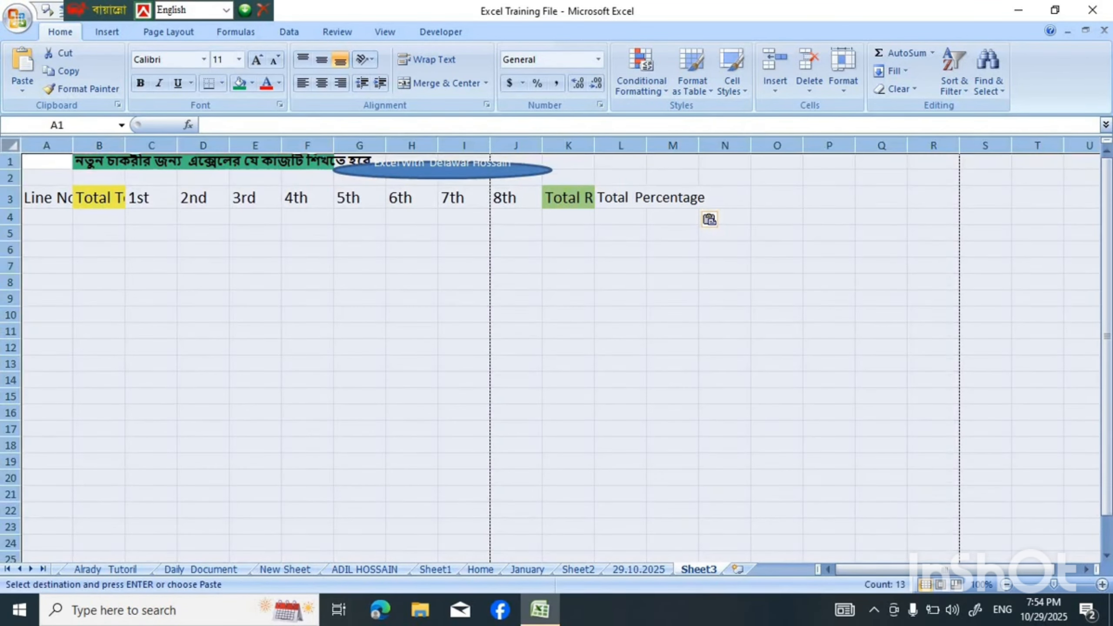
left_click(843, 73)
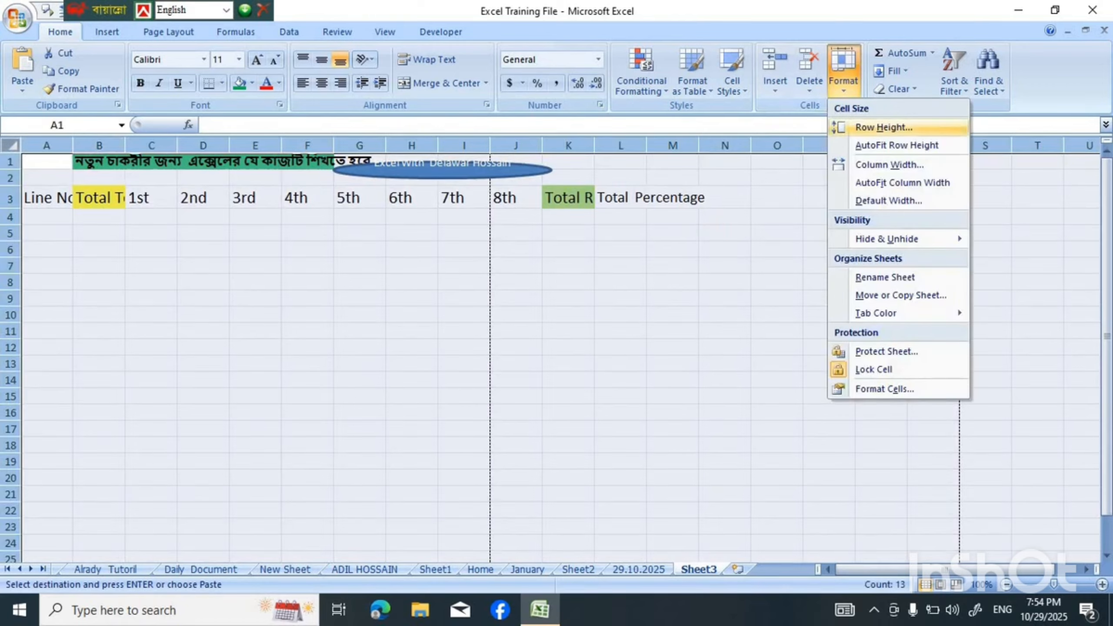
left_click(883, 127)
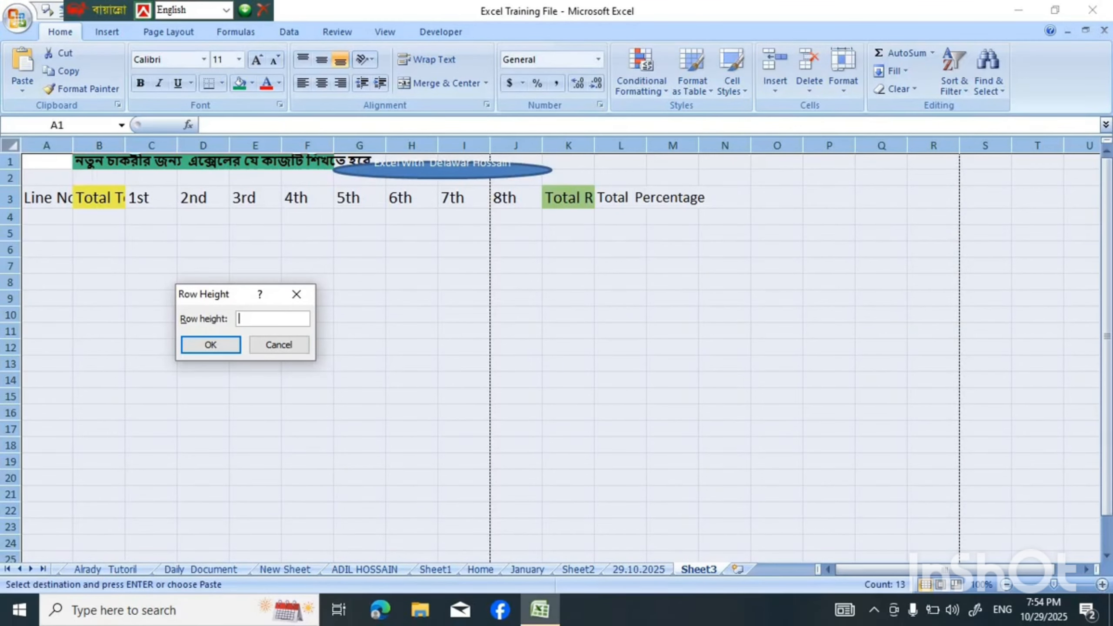
type("25")
key("Return")
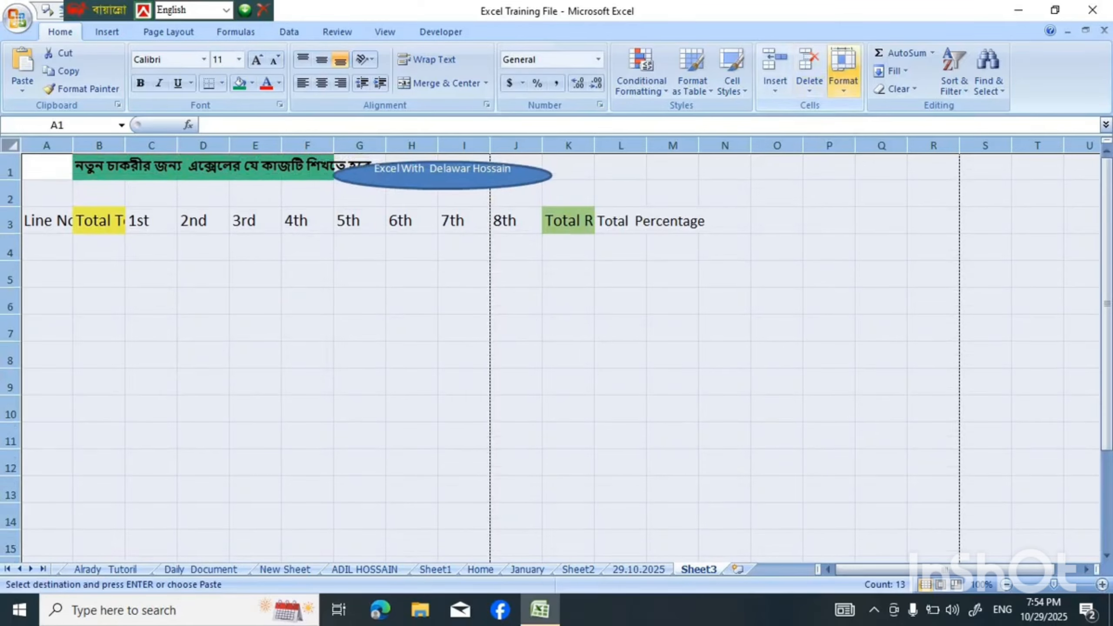
Set the column width of the entire new sheet to 10
left_click(843, 70)
left_click(889, 164)
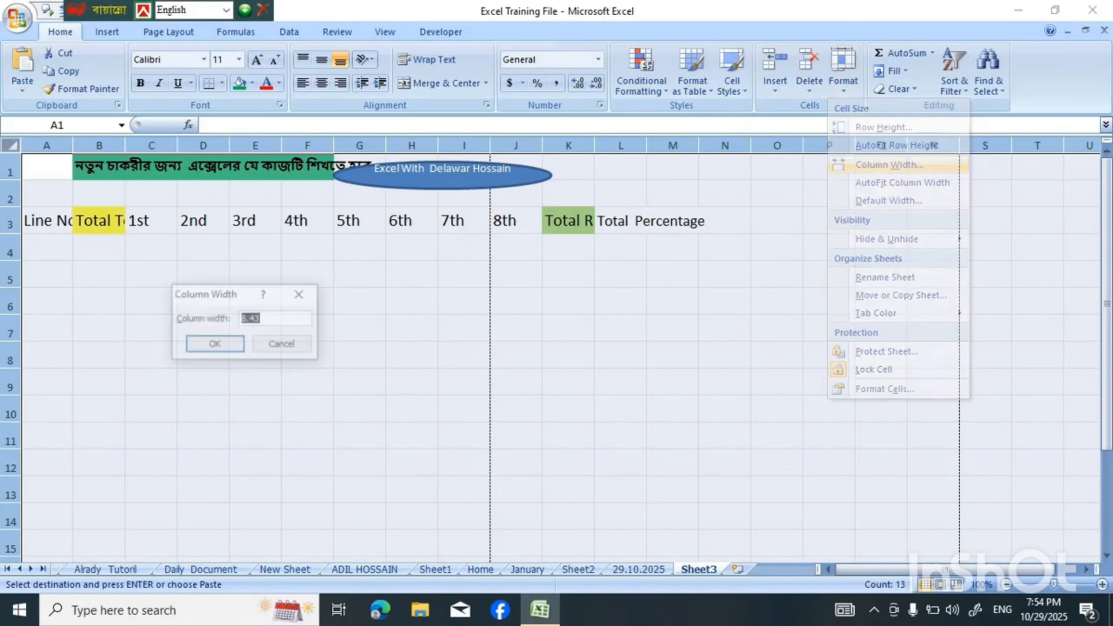
key("BackSpace")
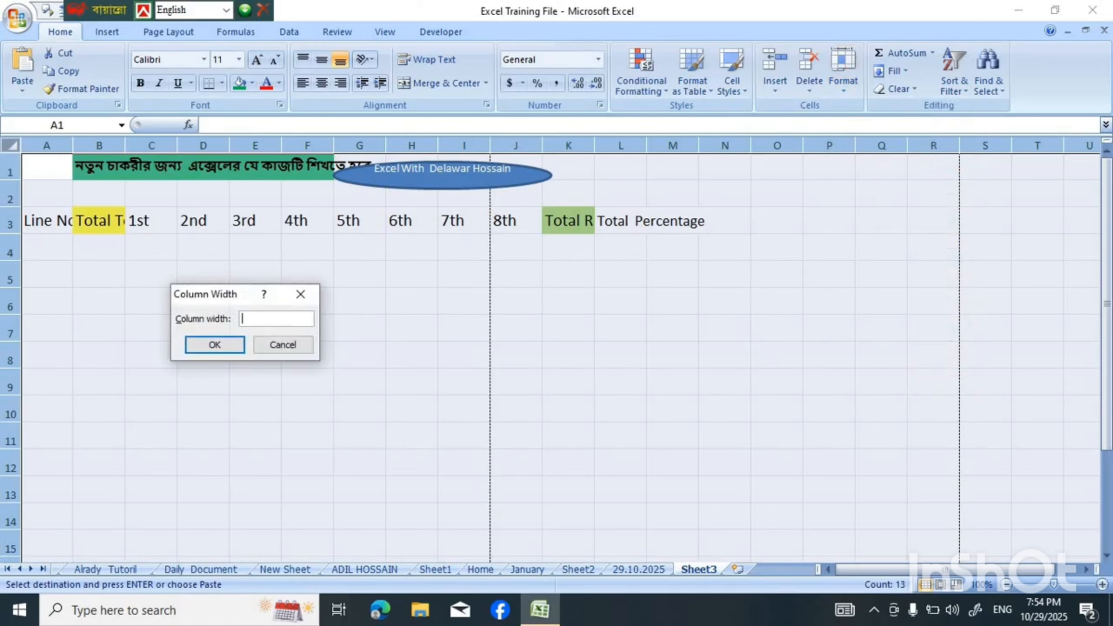
type("10")
key("Return")
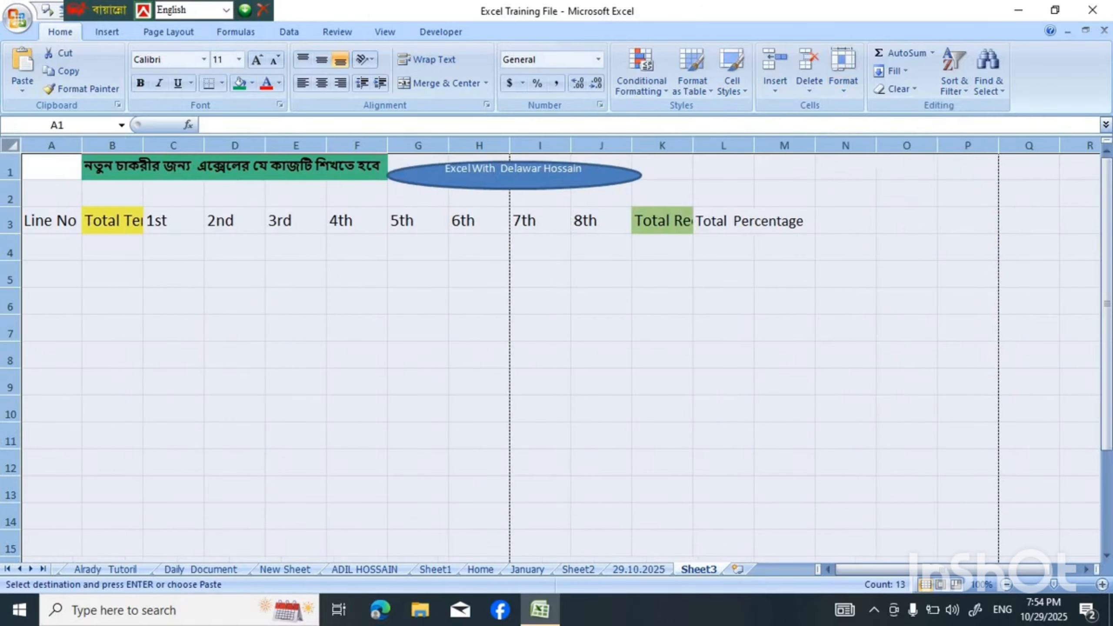
left_click(785, 274)
left_click(417, 274)
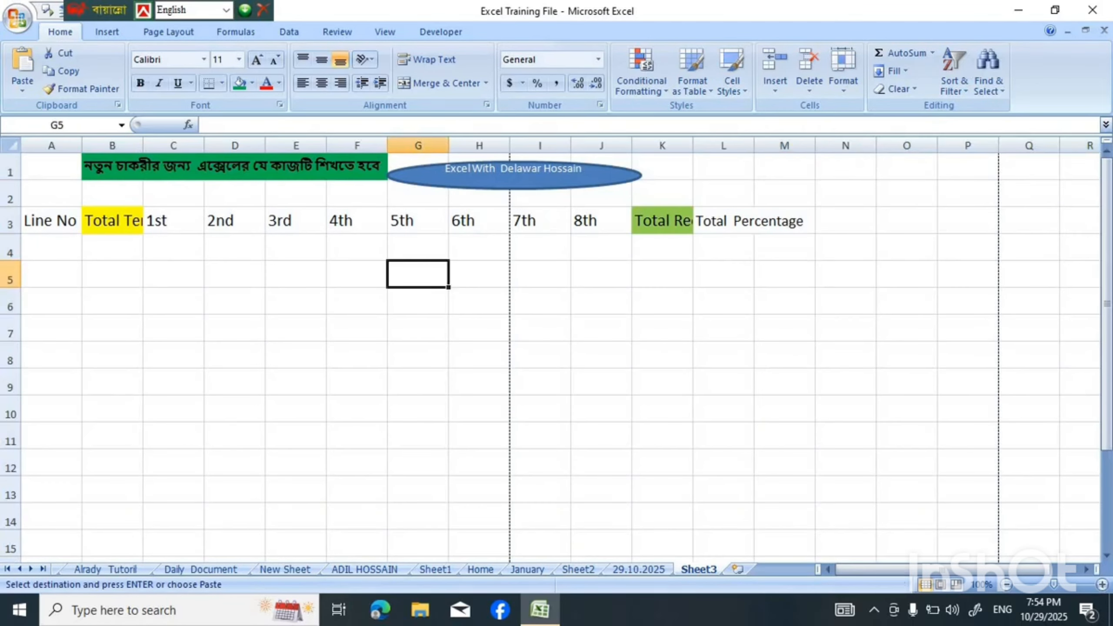
Widen columns L, K and B to fit their headings, and column A to about 11.71
left_click_drag(754, 145, 806, 145)
left_click_drag(692, 145, 745, 145)
left_click(802, 301)
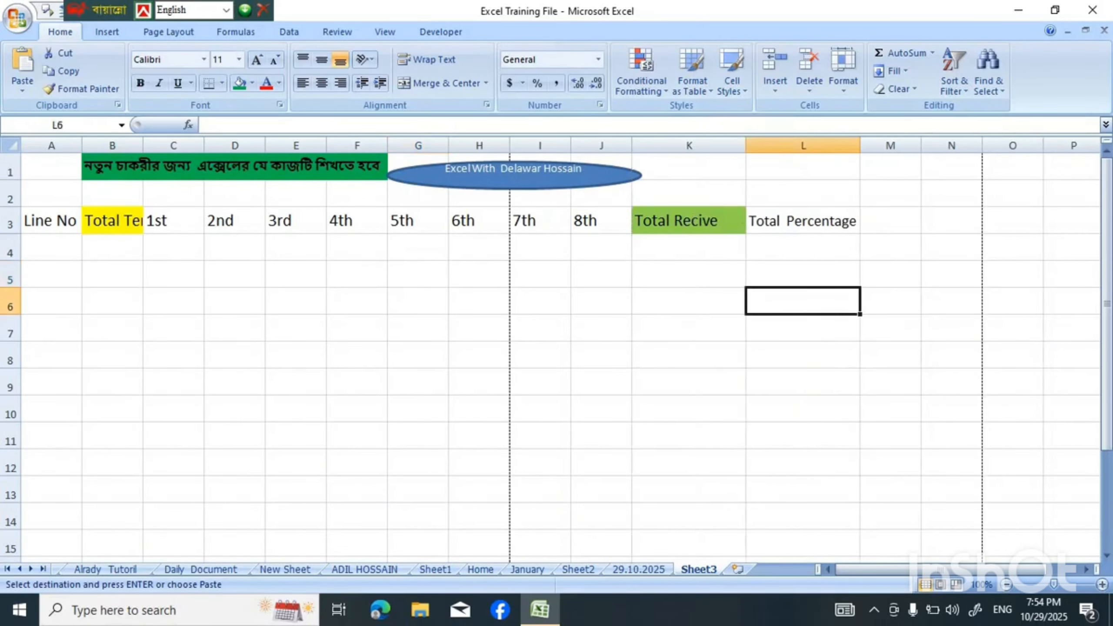
left_click_drag(143, 146, 185, 145)
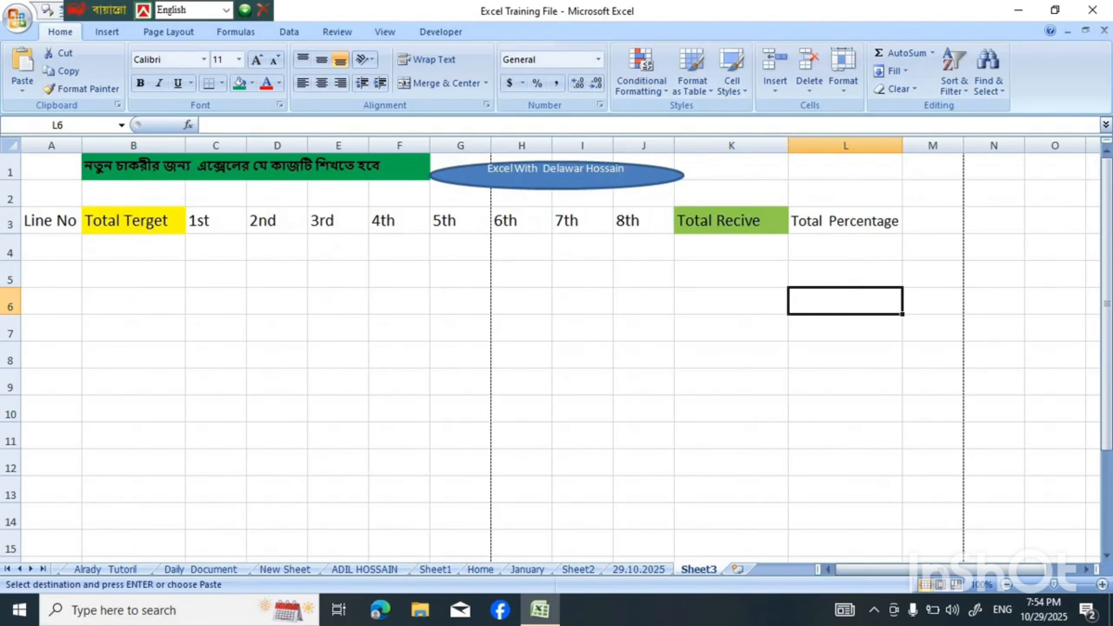
left_click(277, 301)
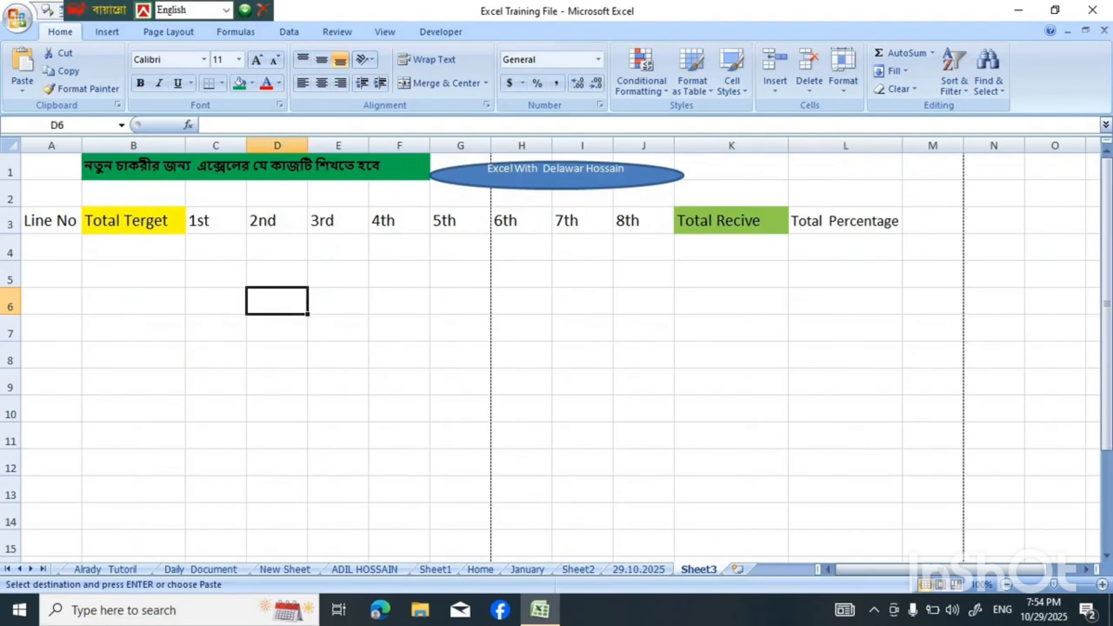
left_click_drag(81, 145, 91, 145)
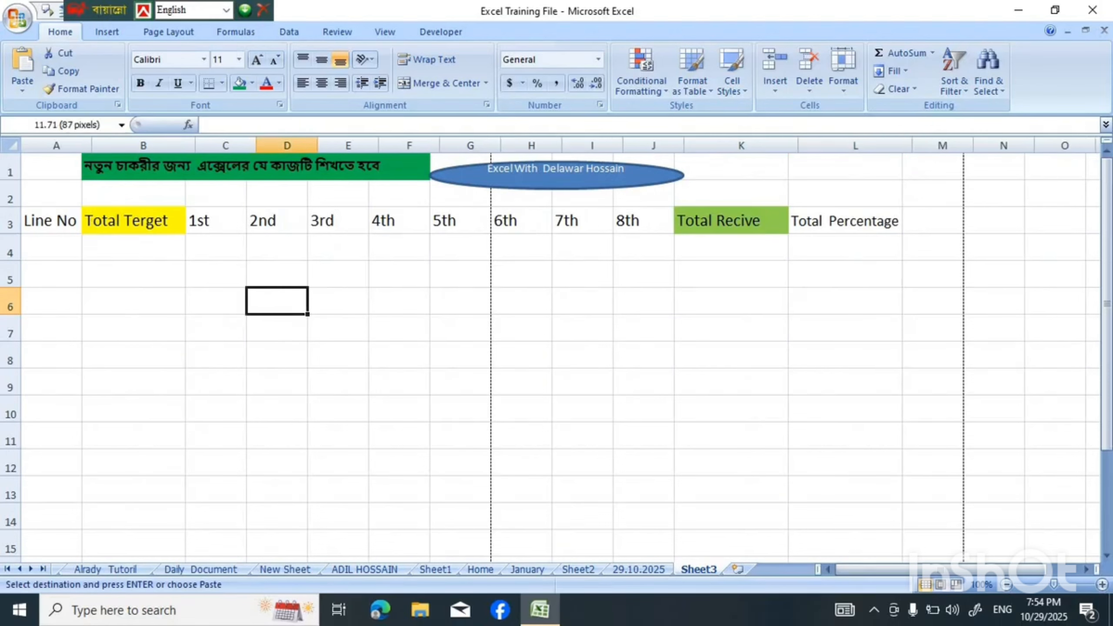
left_click(143, 273)
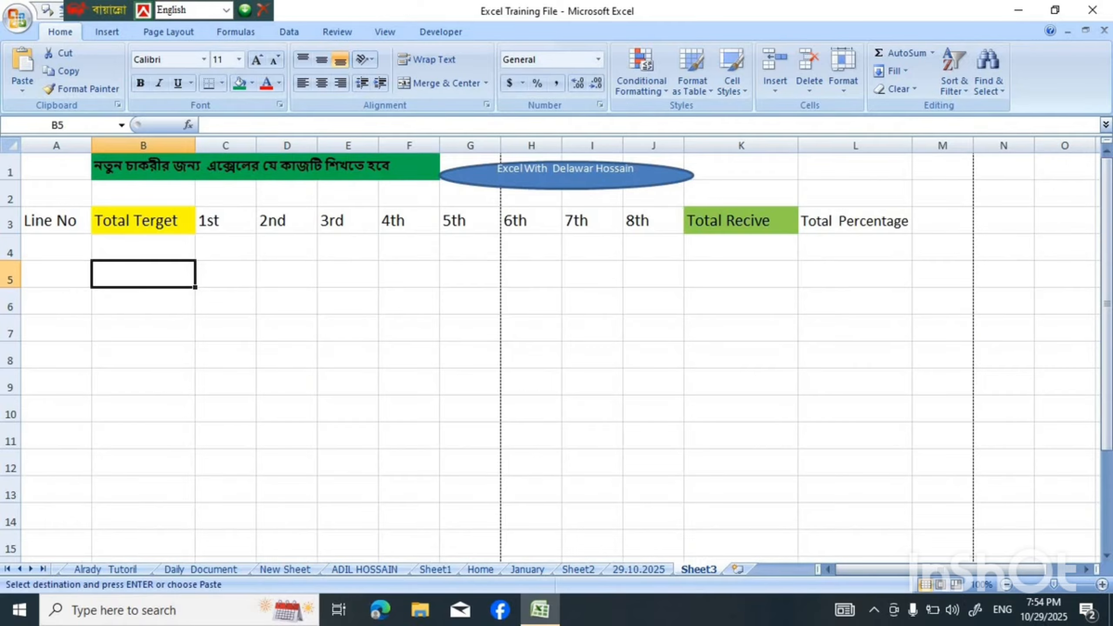
Enter the line numbers 1, 2 and 3 in cells A4 to A6 under Line No
left_click(144, 248)
left_click(56, 247)
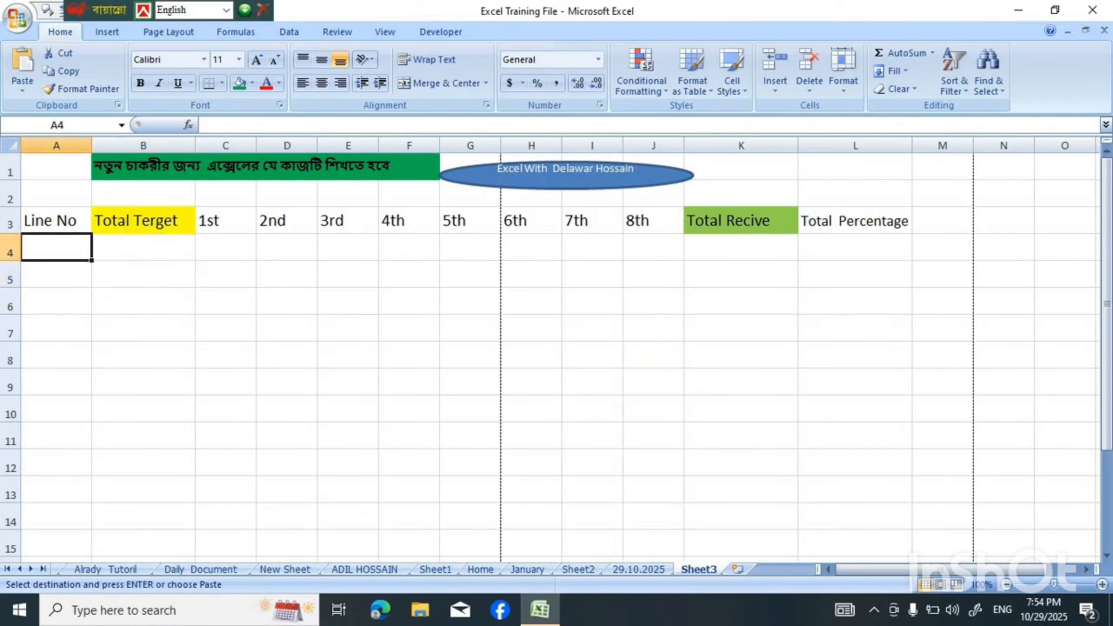
type("1")
key("Return")
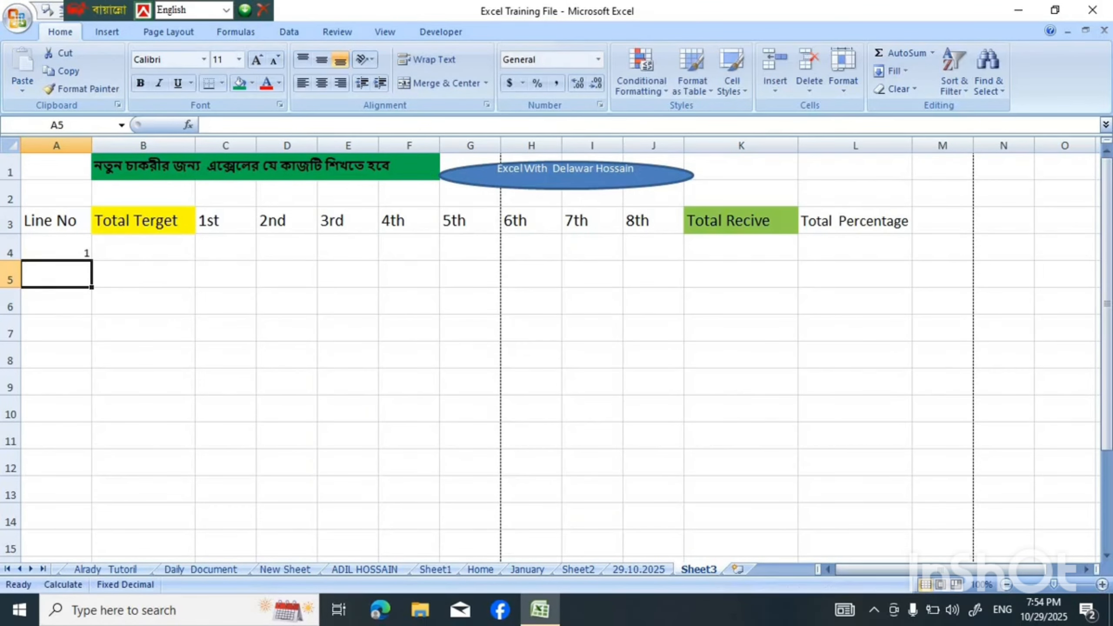
type("2")
key("Return")
type("3")
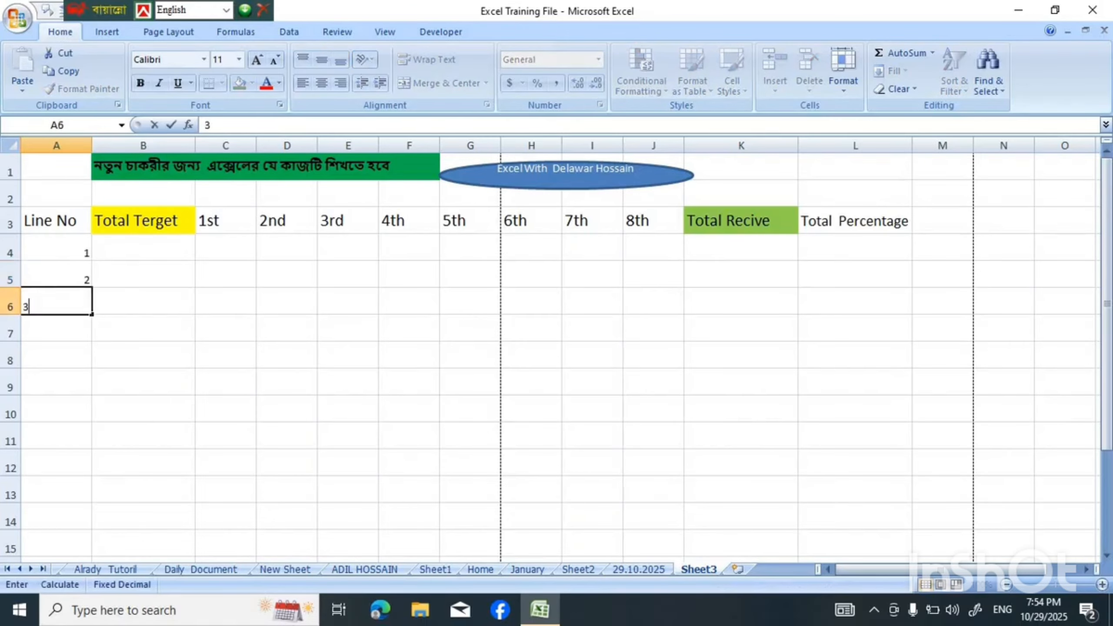
left_click(143, 354)
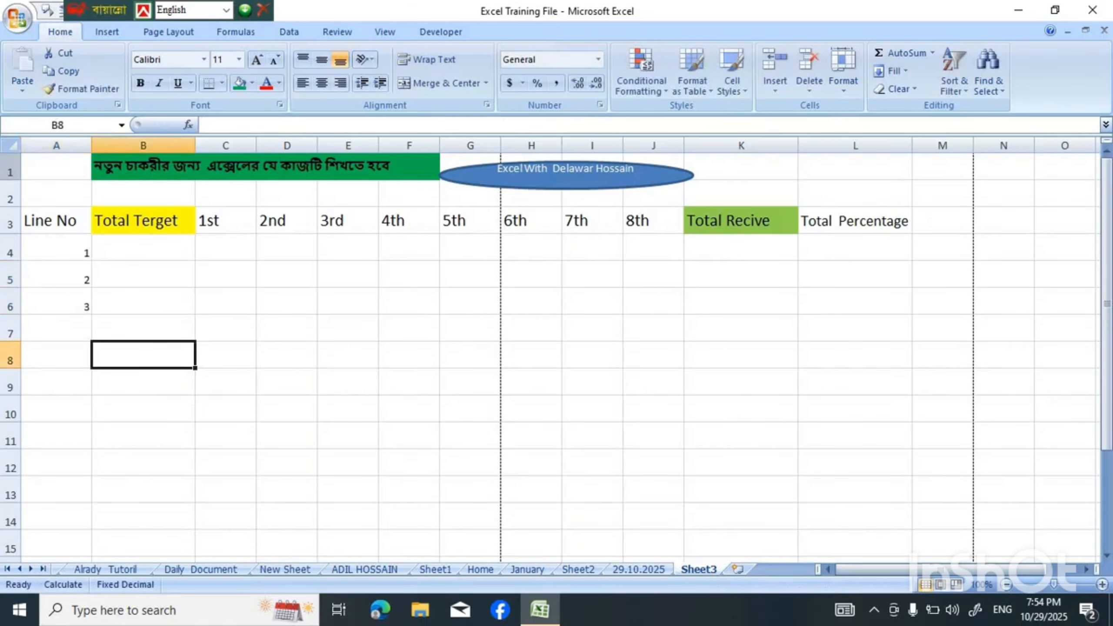
Increase the font size of the entire sheet to 16
key("ctrl+a")
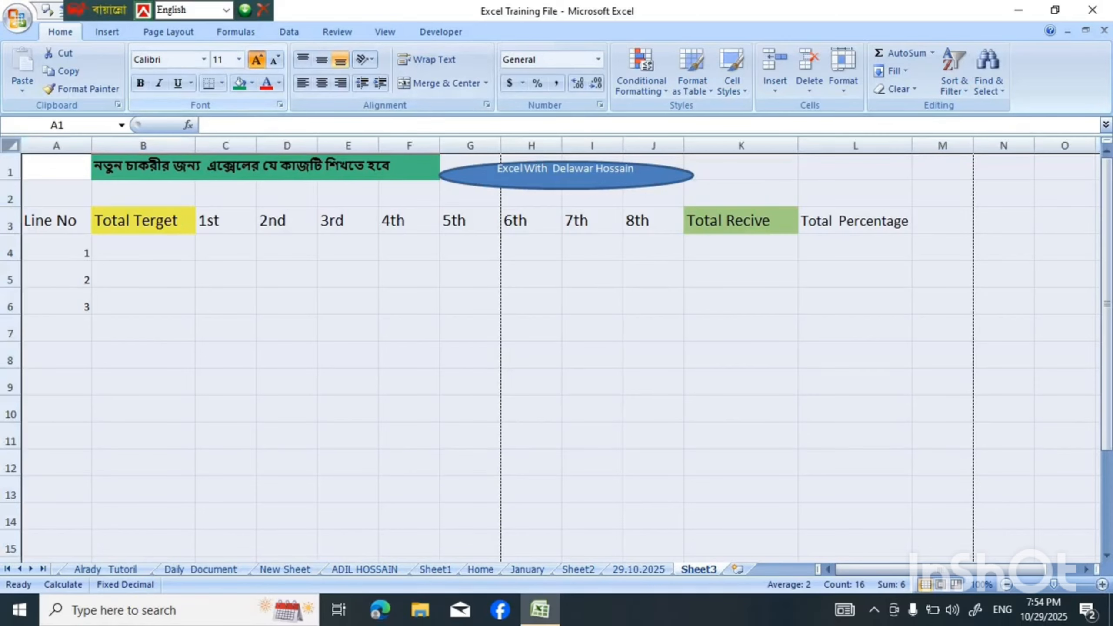
left_click(256, 59)
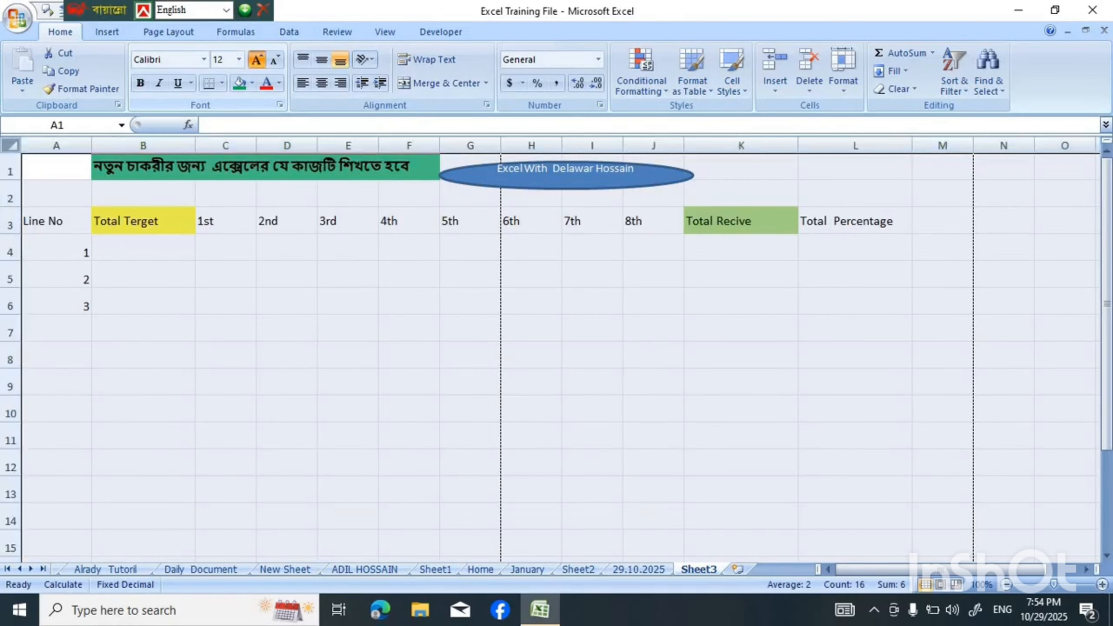
left_click(256, 59)
left_click(256, 59)
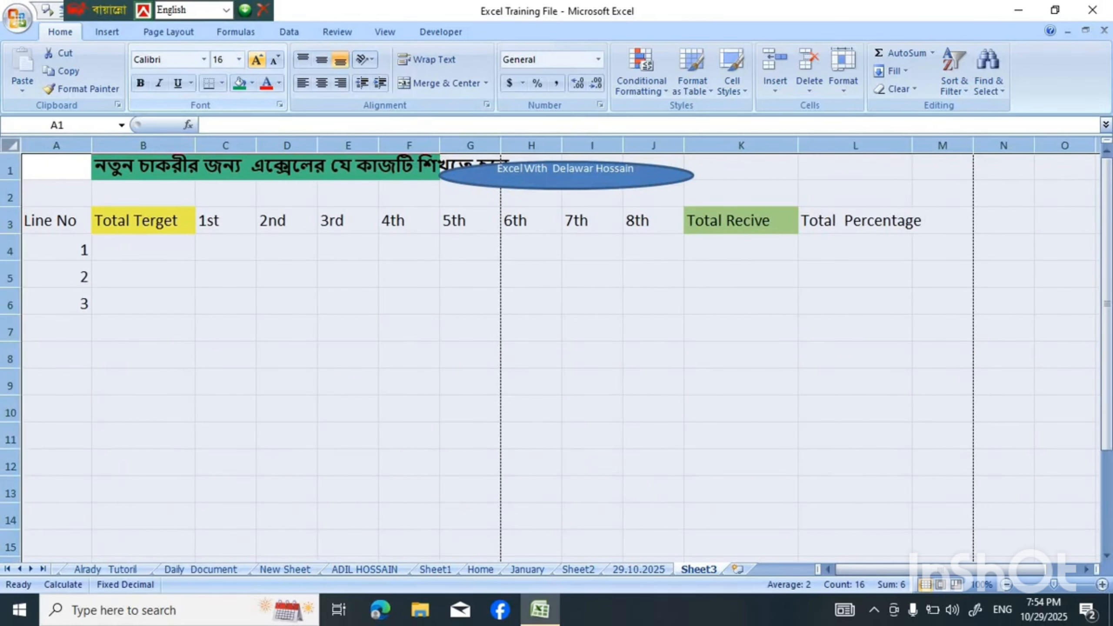
left_click(286, 166)
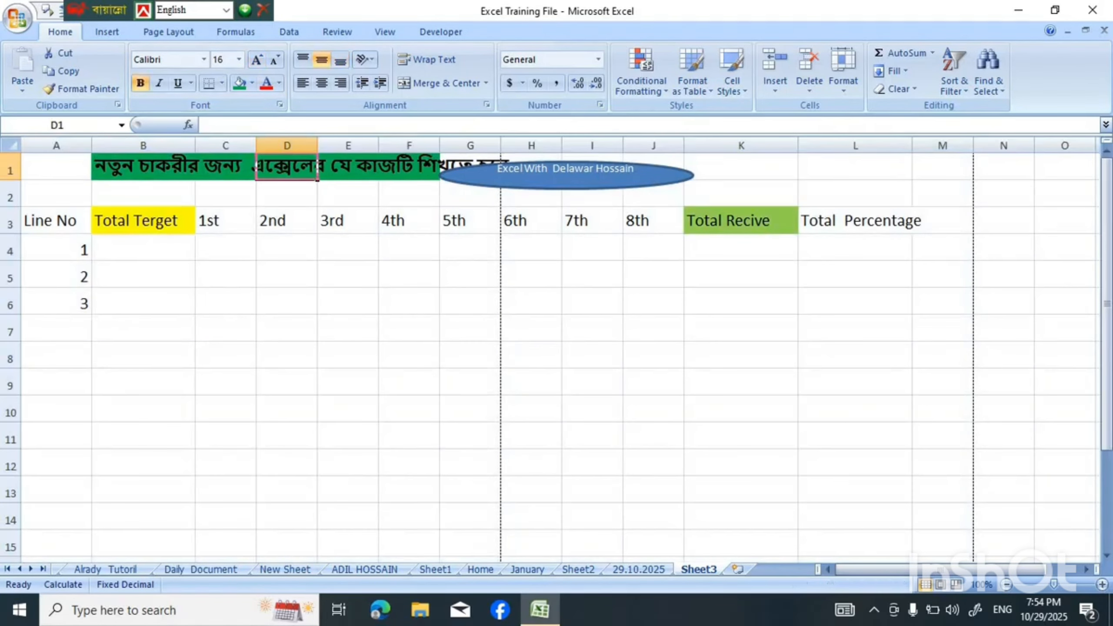
Enter the targets 1000, 500 and 600 for lines 1 to 3 in cells B4 to B6 under Total Terget
left_click(143, 248)
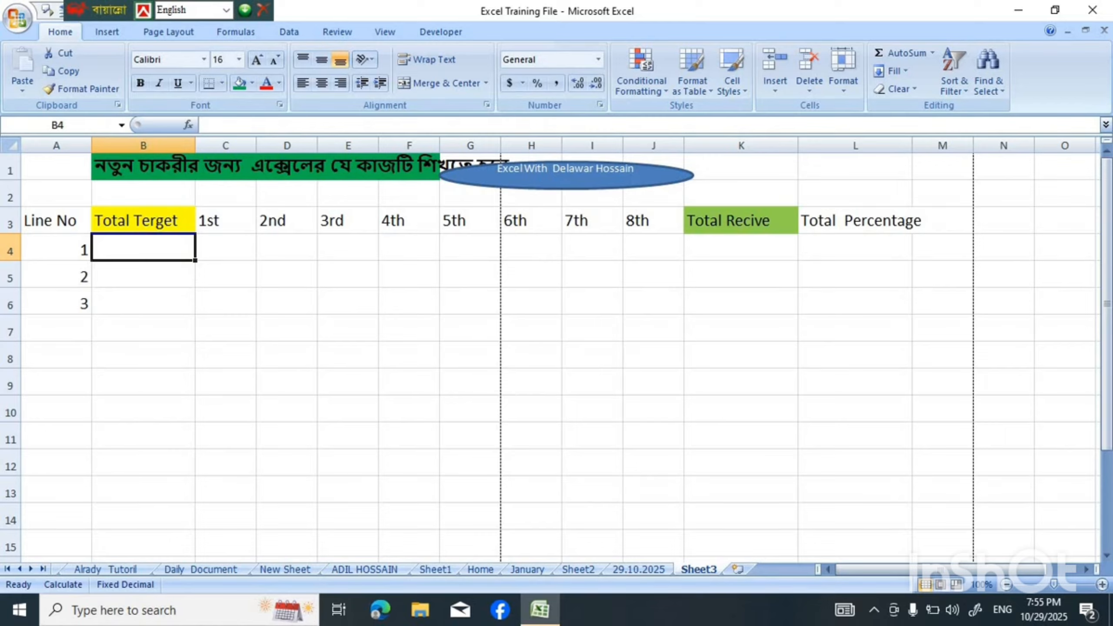
type("100")
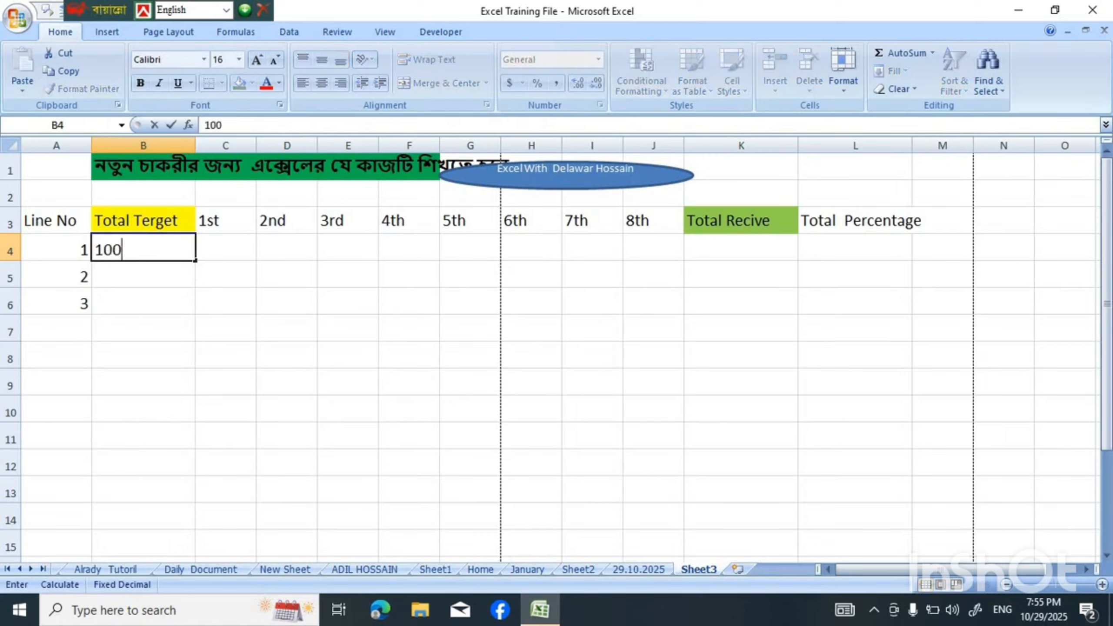
key("BackSpace")
key("BackSpace")
type("000")
key("Return")
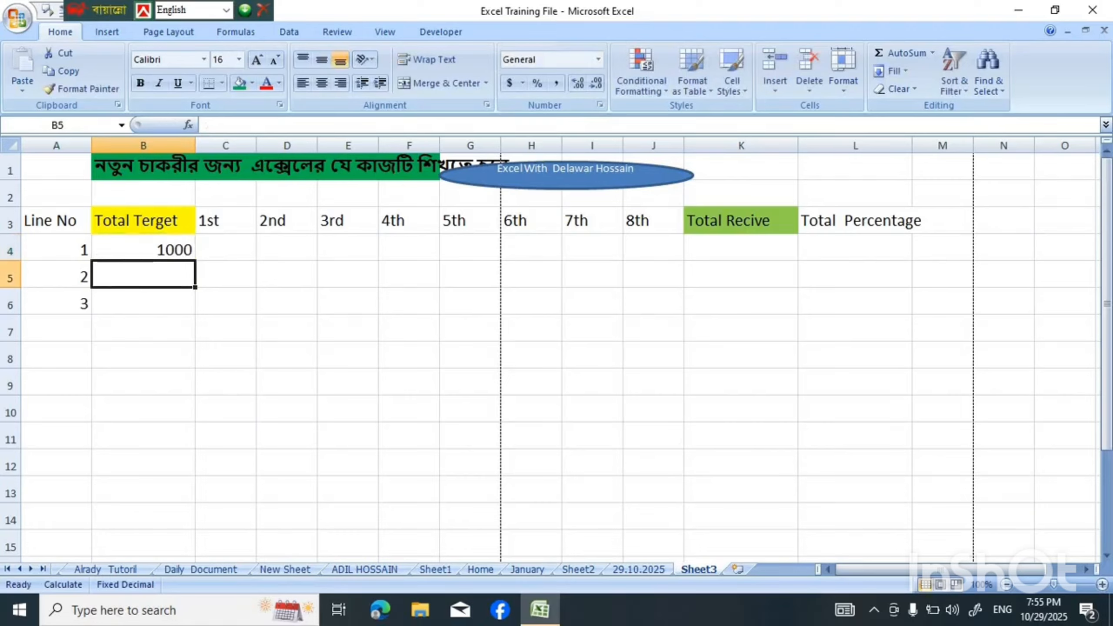
type("500")
key("Return")
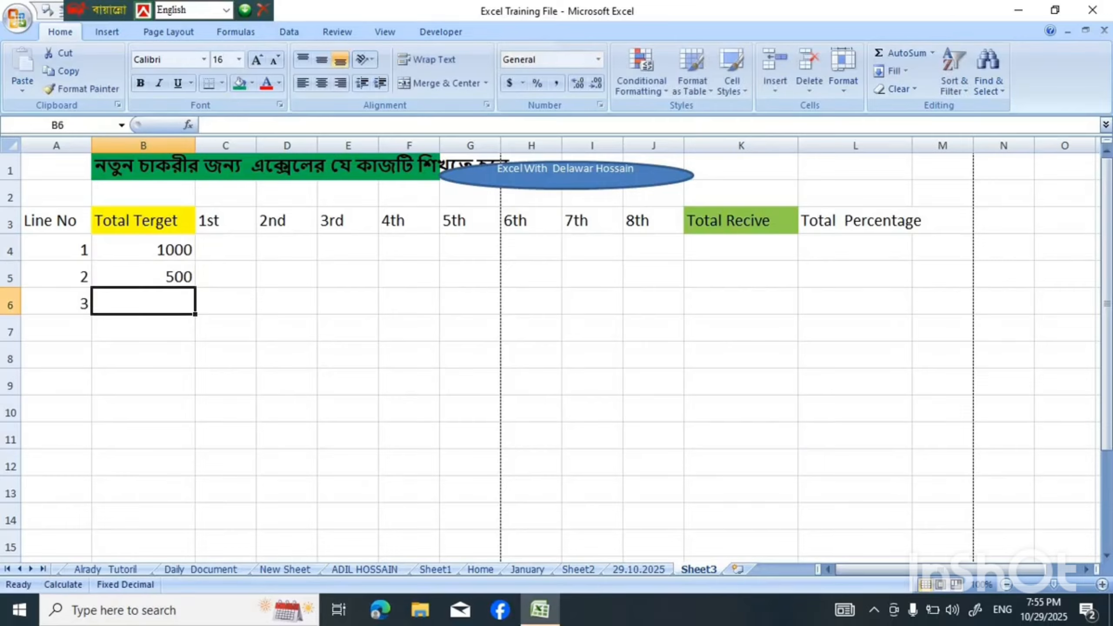
type("600")
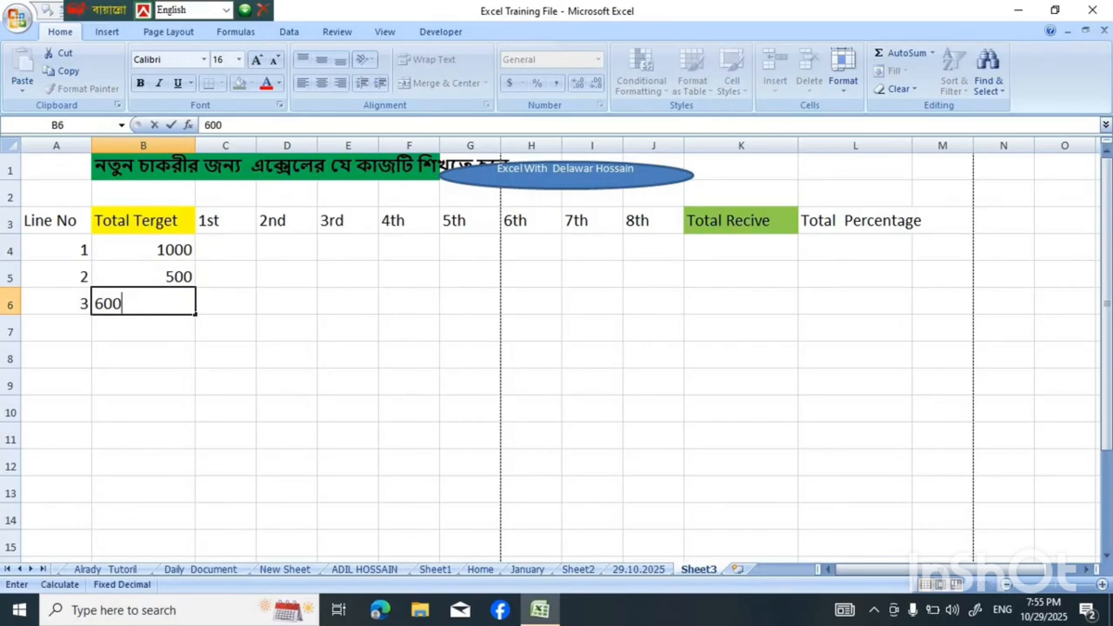
key("Return")
Fill in line 1's 1st to 8th figures in C4 to J4 with 50, 56, 58, 98, 87, 89, 54 and 65
left_click(226, 248)
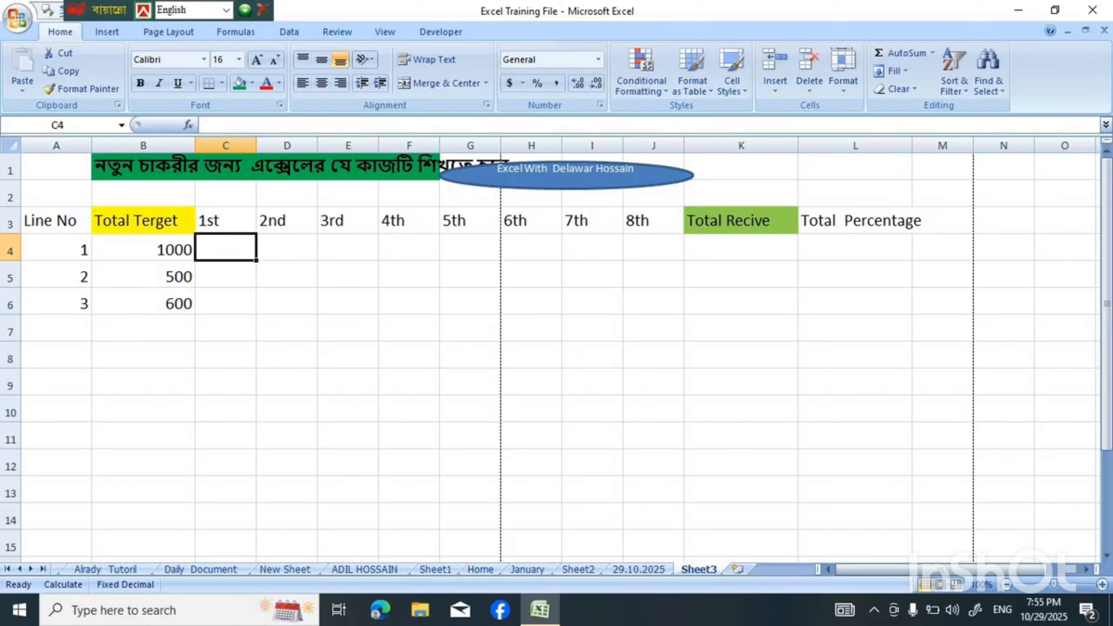
type("50")
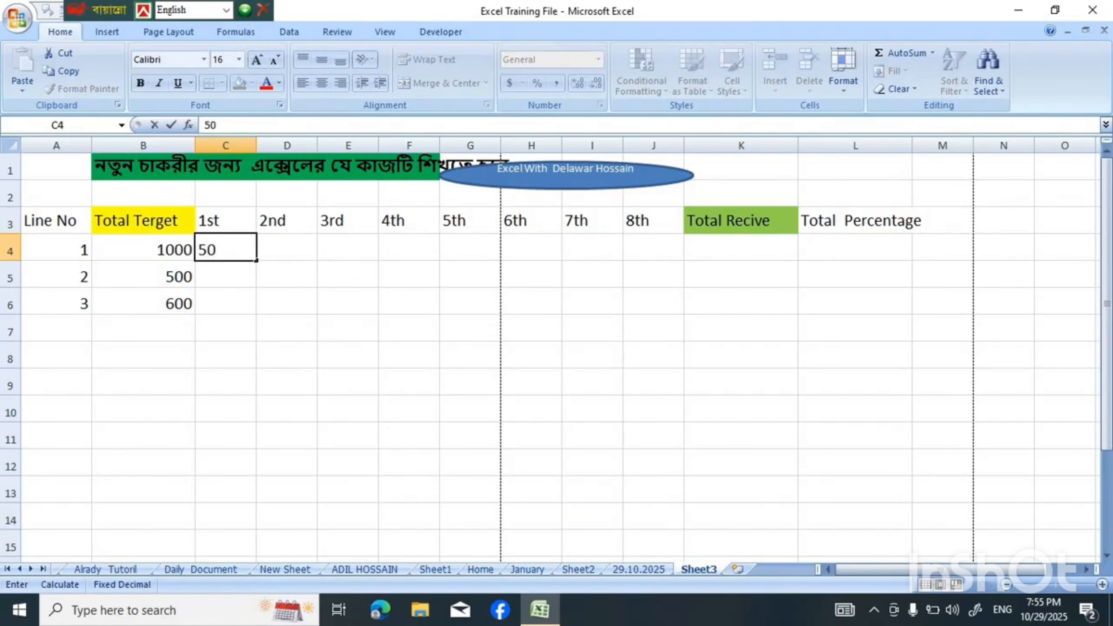
left_click(287, 328)
left_click(287, 247)
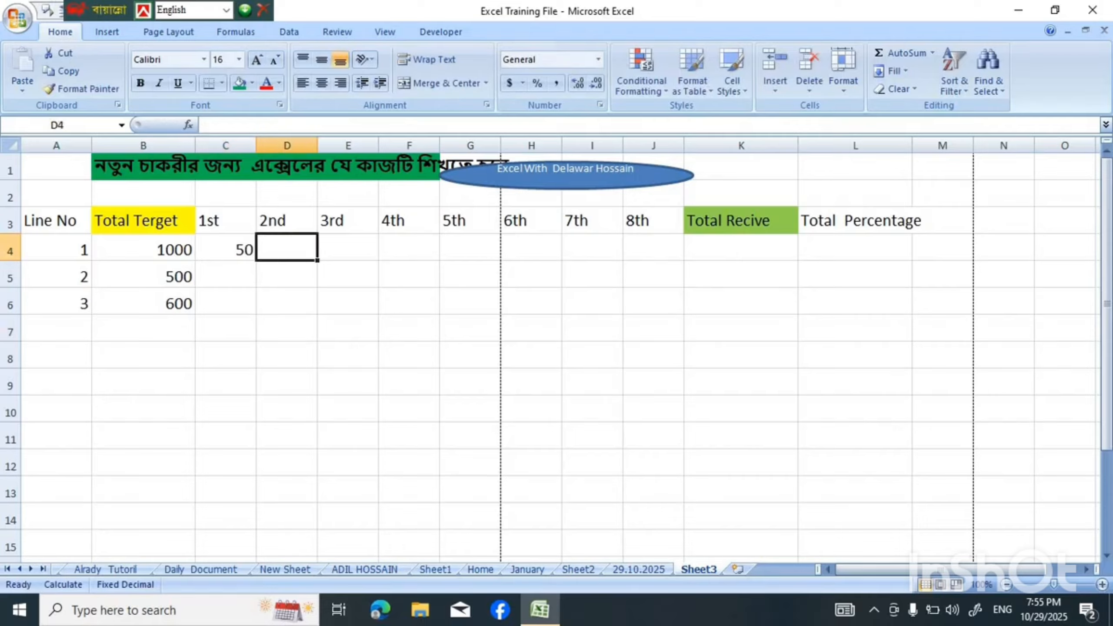
type("56")
key("Tab")
type("58")
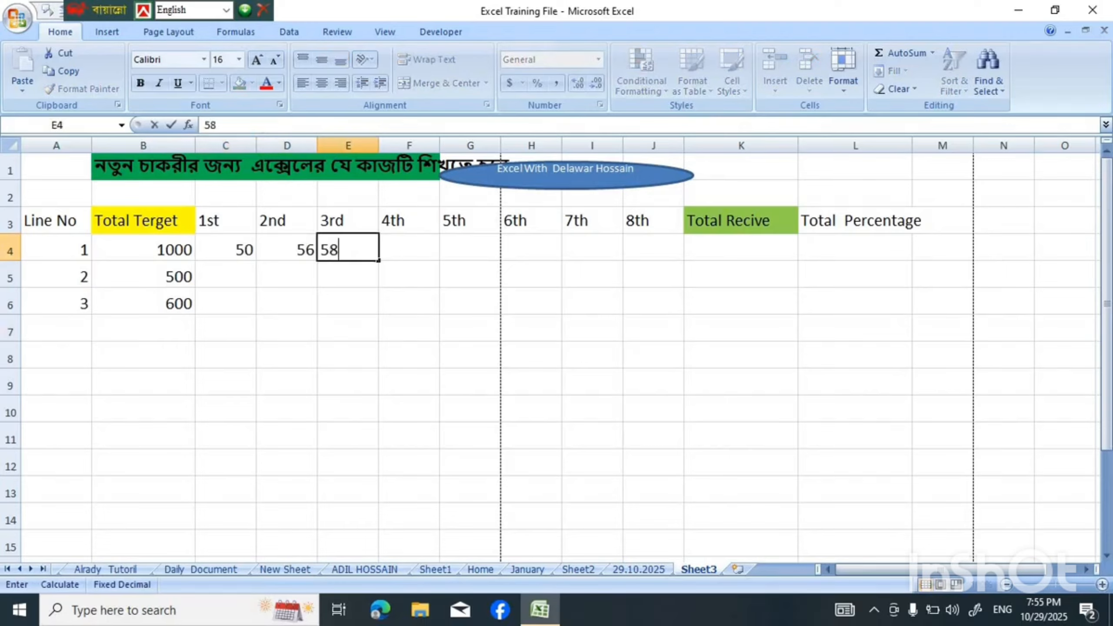
key("Tab")
type("98")
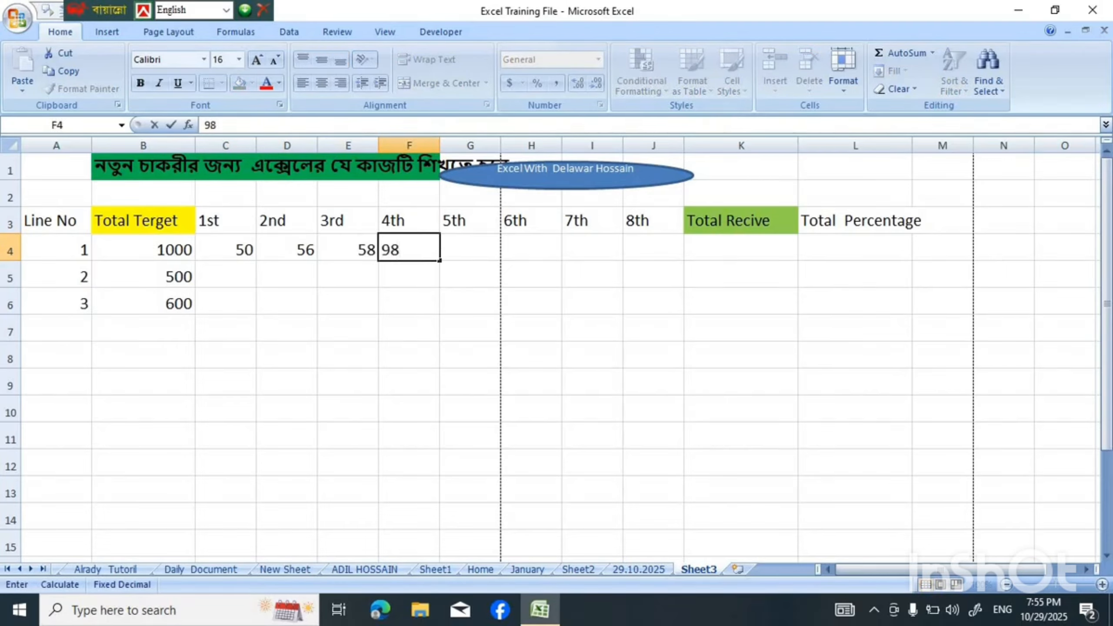
key("Tab")
type("87")
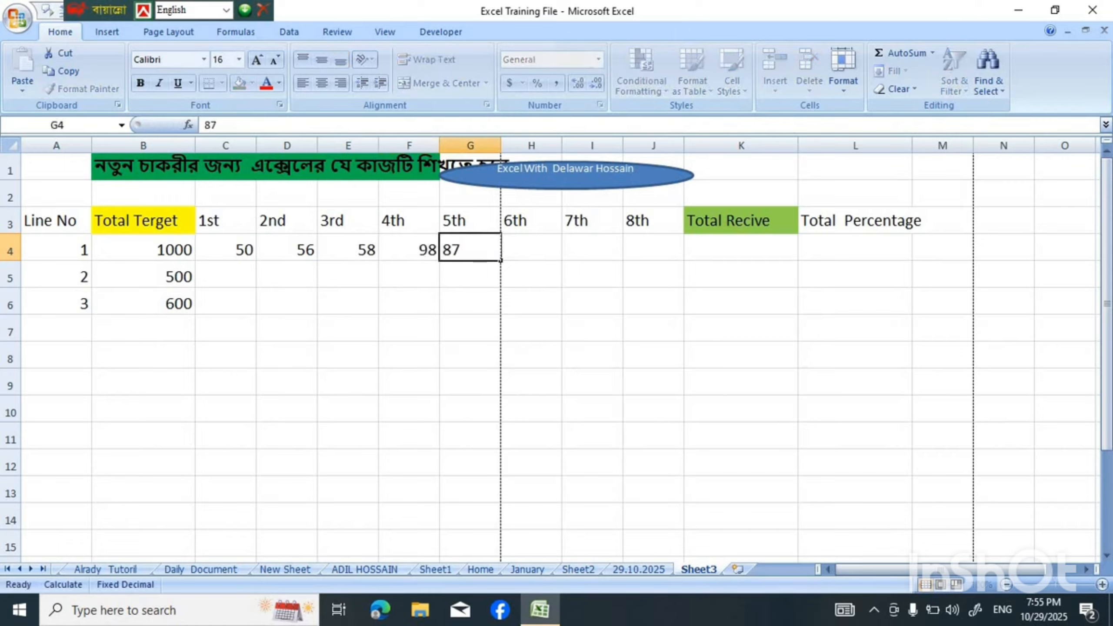
key("Tab")
type("89")
key("Tab")
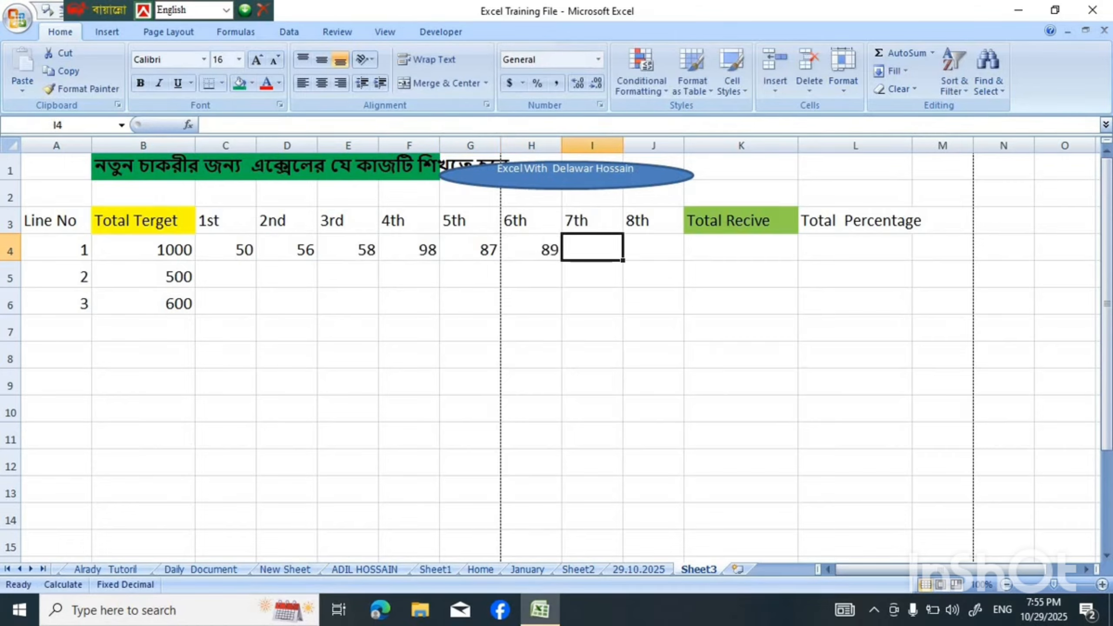
type("54")
key("Tab")
type("65")
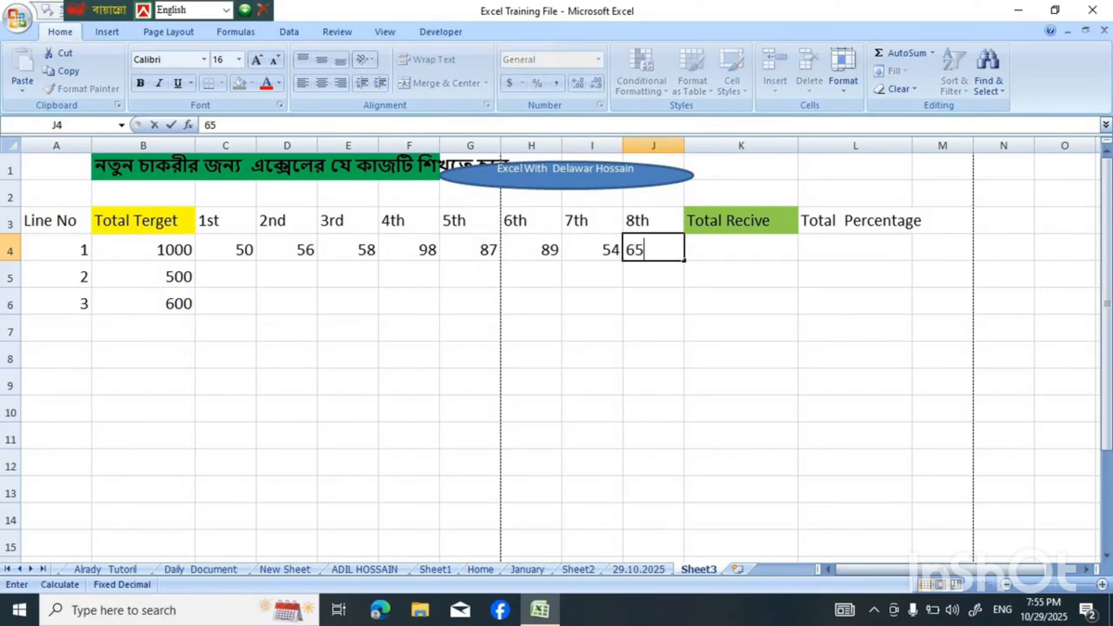
key("Tab")
left_click(470, 382)
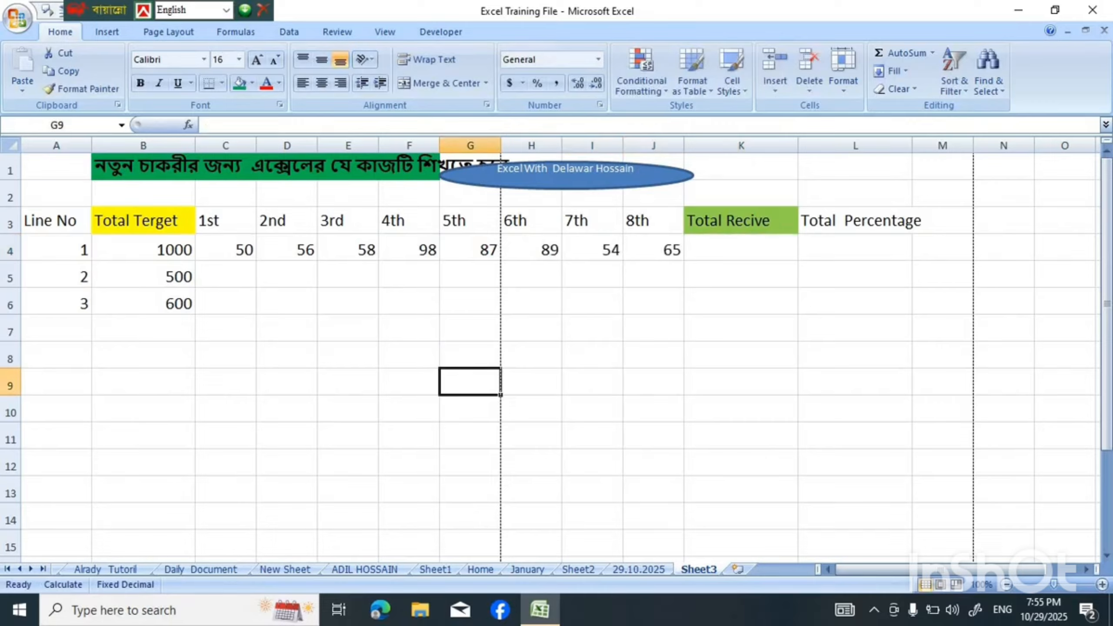
Sum line 1's 1st to 8th figures (C4:J4) with AutoSum in K4 under Total Recive
left_click_drag(226, 249, 741, 249)
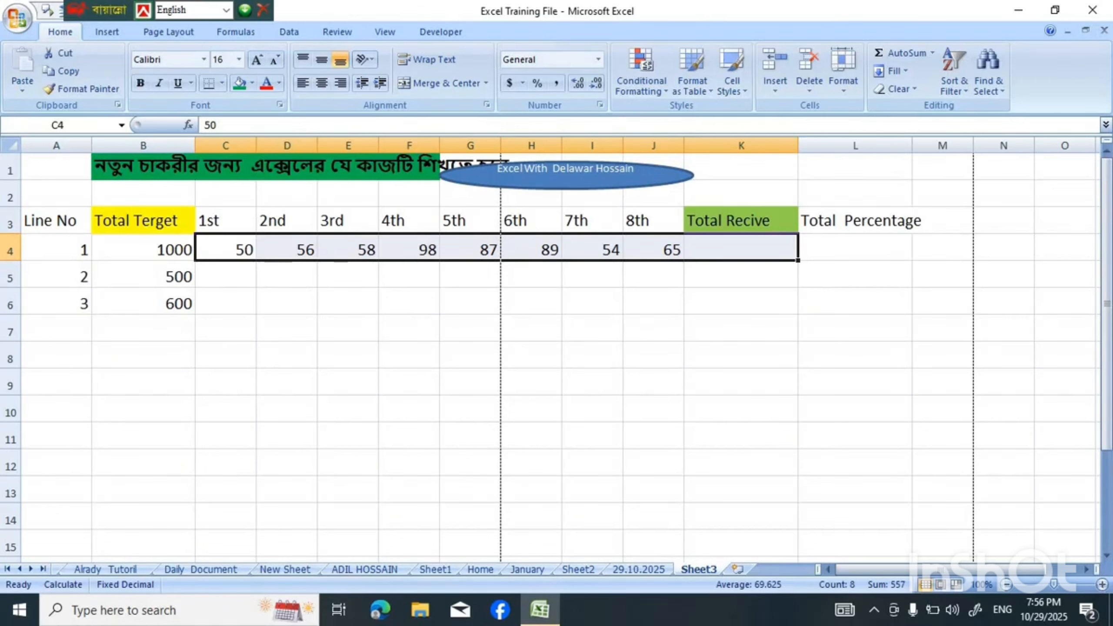
key("alt+equal")
left_click(740, 302)
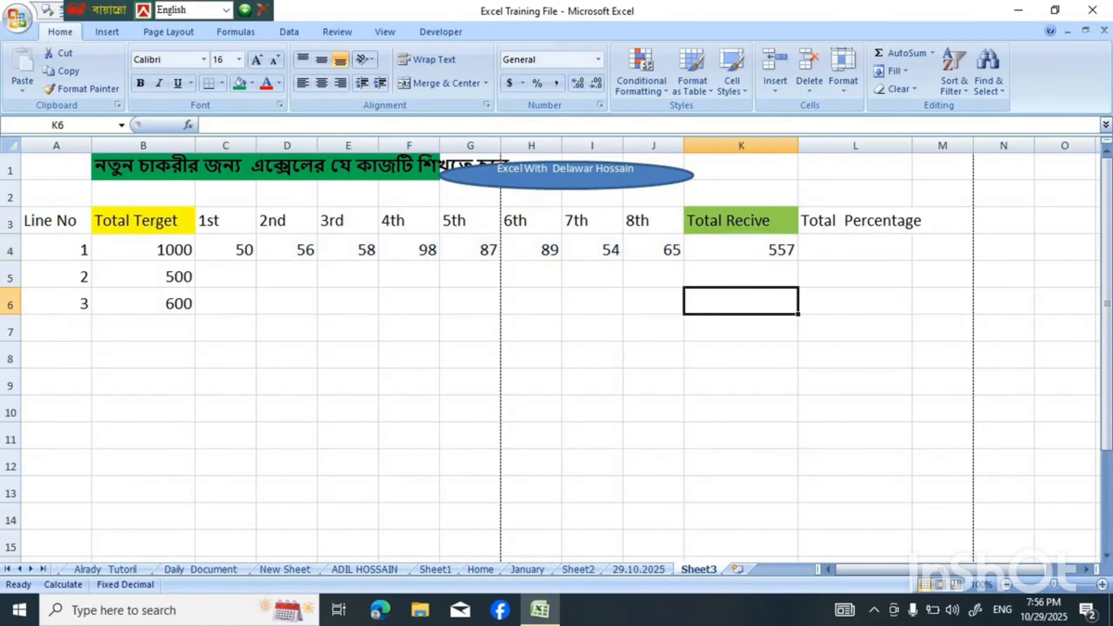
Copy the Total Recive sum formula from K4 down the column to K37
left_click(740, 248)
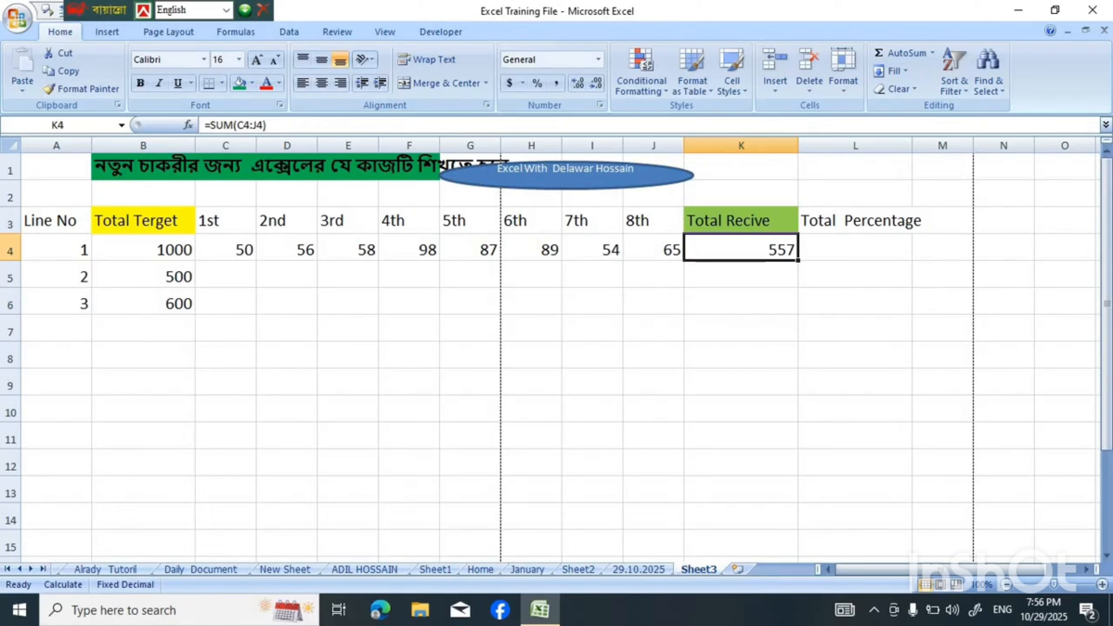
left_click_drag(797, 260, 802, 537)
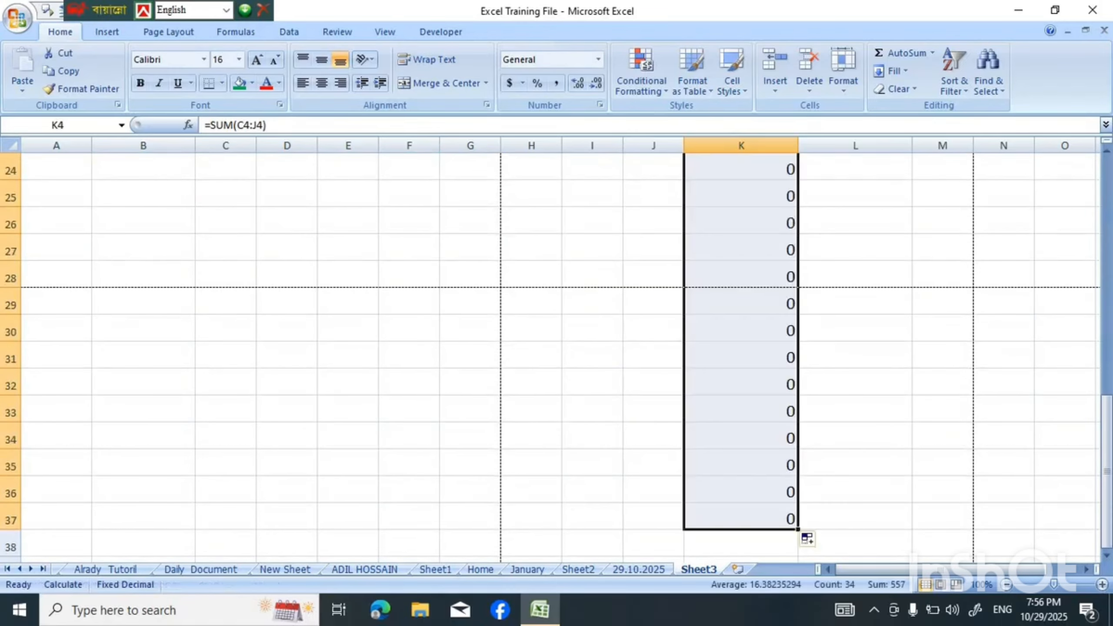
scroll(802, 537, "up", 7)
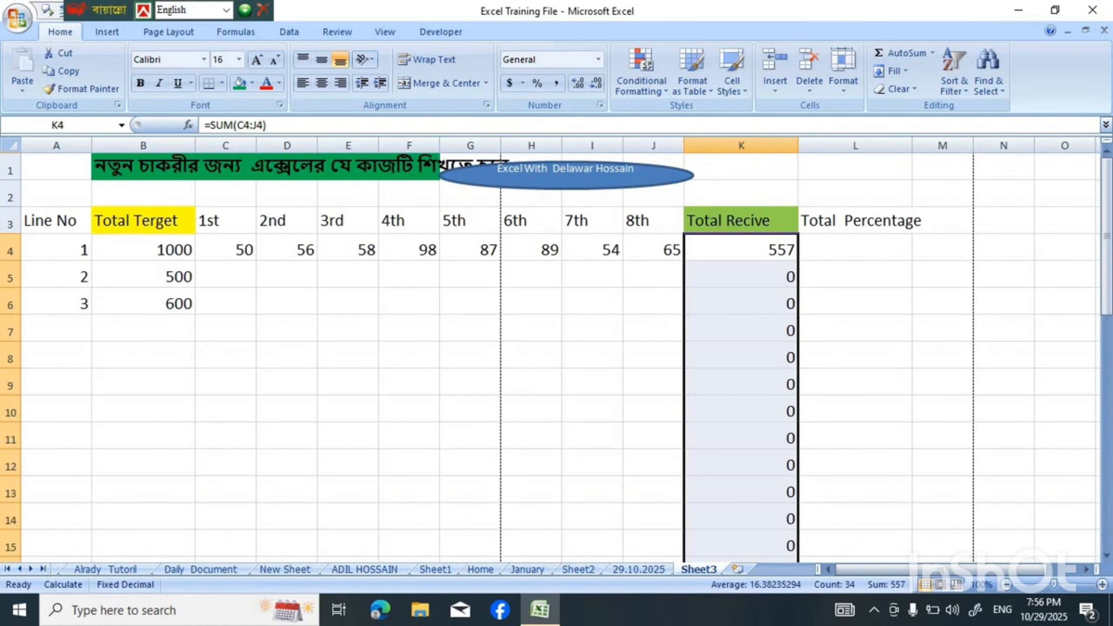
left_click(854, 301)
Enter the 1st figures 100 for line 2 in C5 and 102 for line 3 in C6
left_click(225, 274)
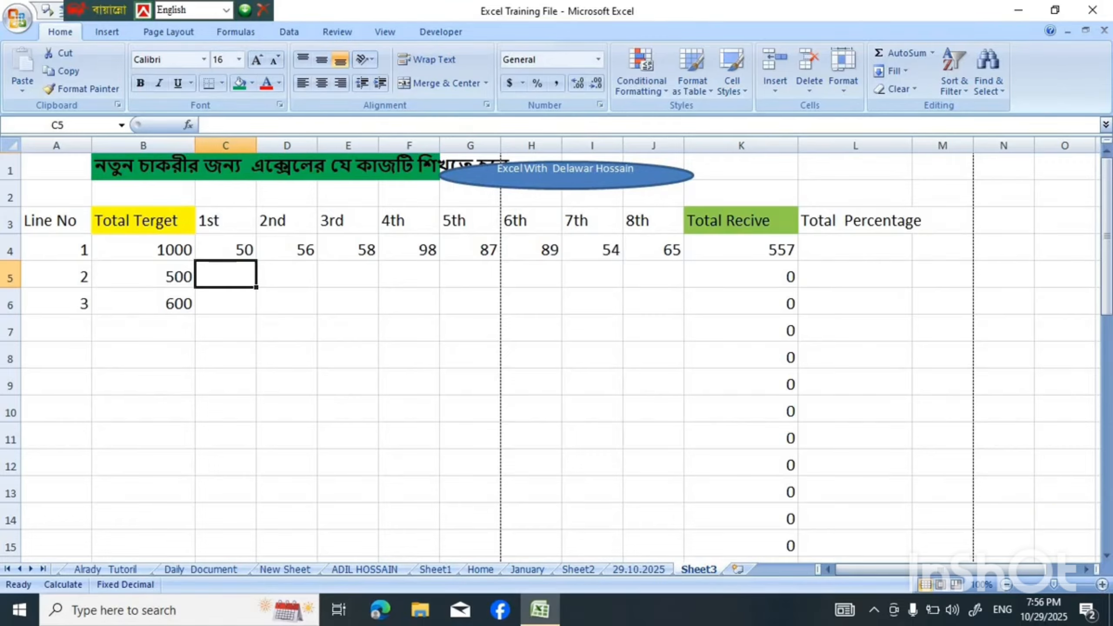
type("100")
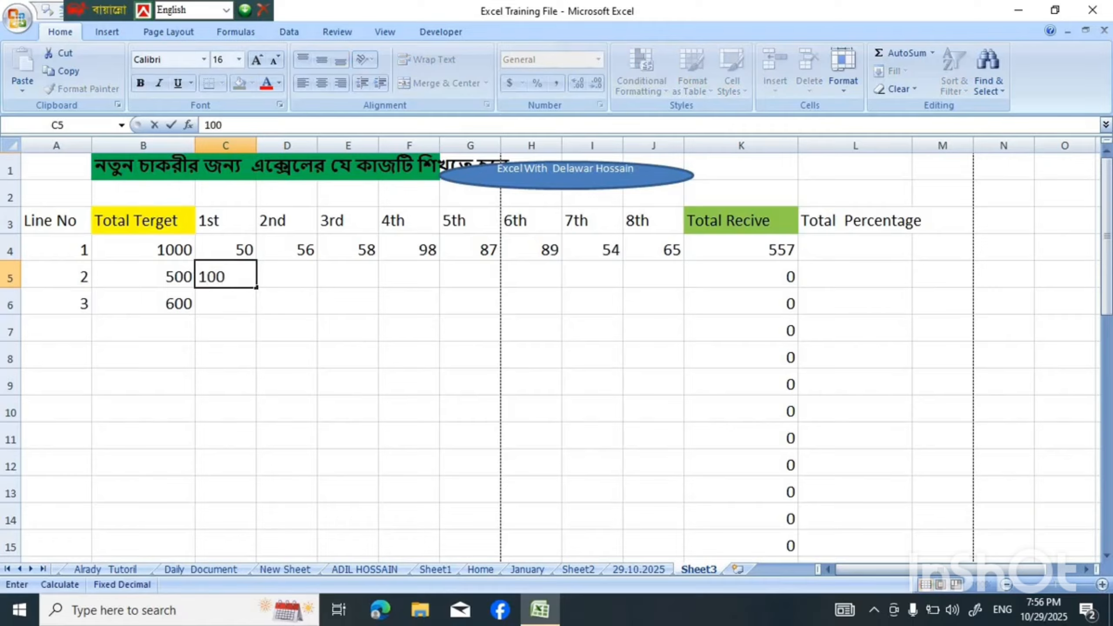
key("Return")
key("Return")
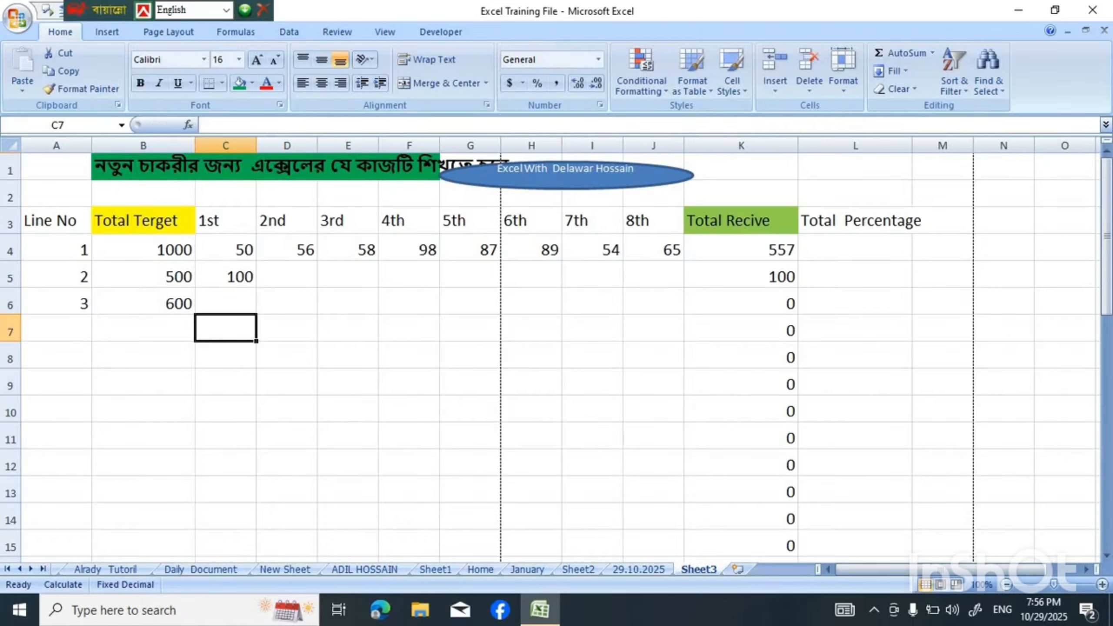
key("Up")
type("102")
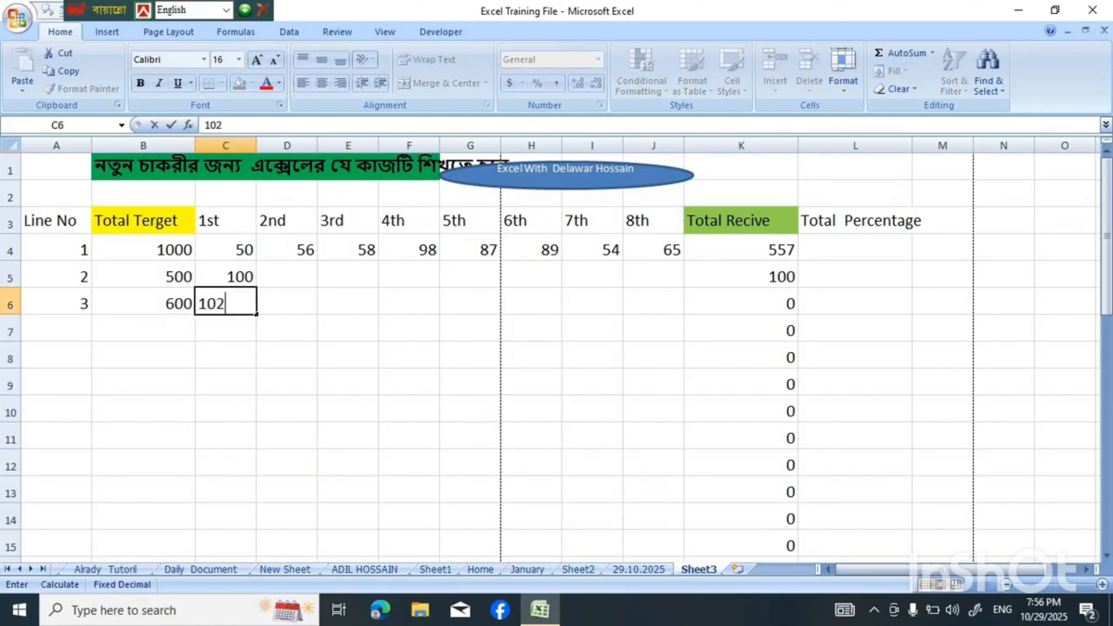
key("Return")
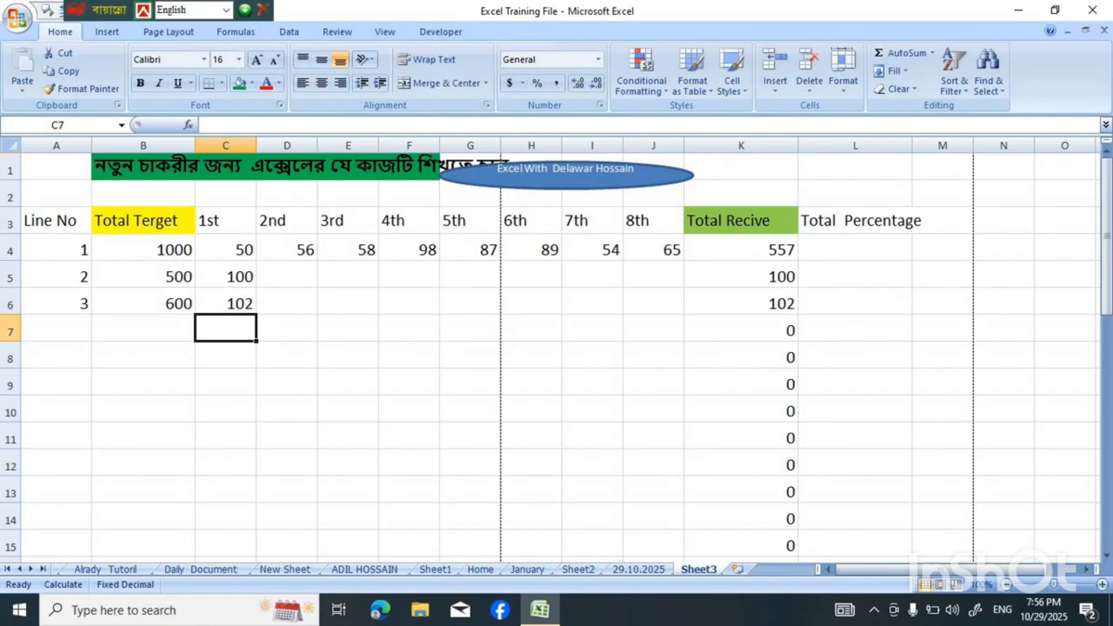
Add a fourth data row with a target of 900 in B7 and a 1st figure of 120 in C7
key("Left")
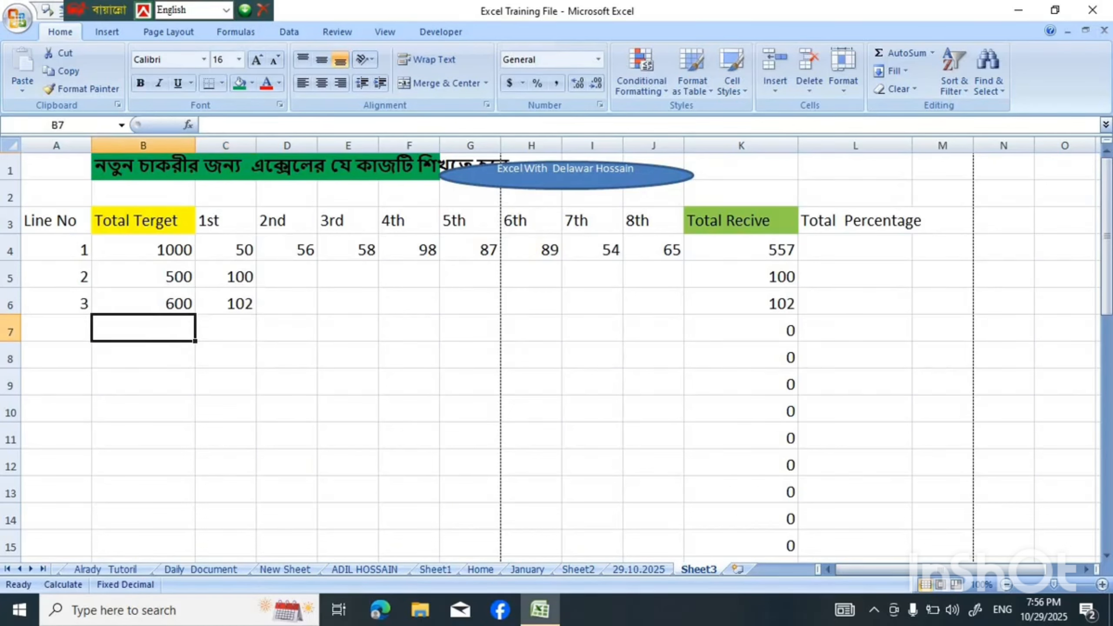
type("900")
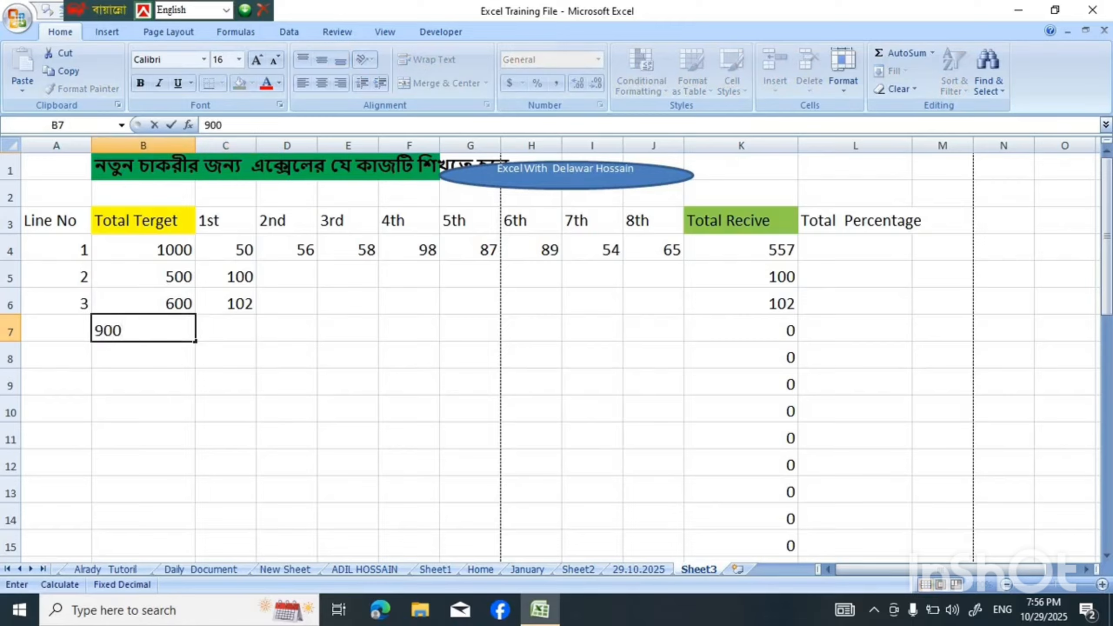
key("Right")
type("120")
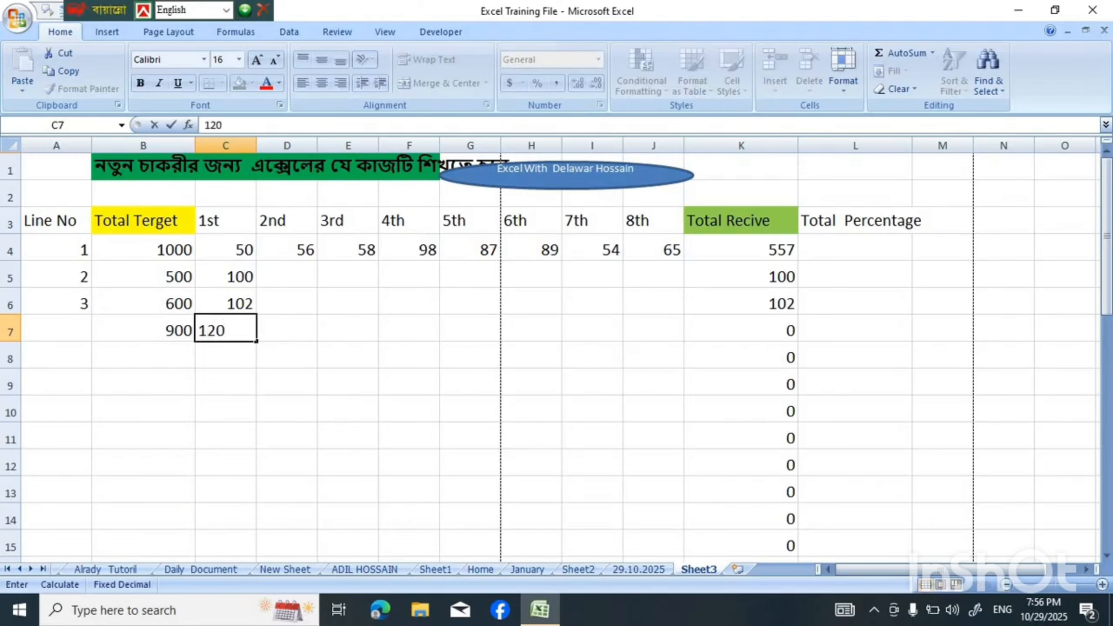
key("Right")
Copy the 1st figures in C5:C7 across the 2nd to 8th columns, through column J
left_click_drag(225, 276, 657, 343)
left_click(653, 411)
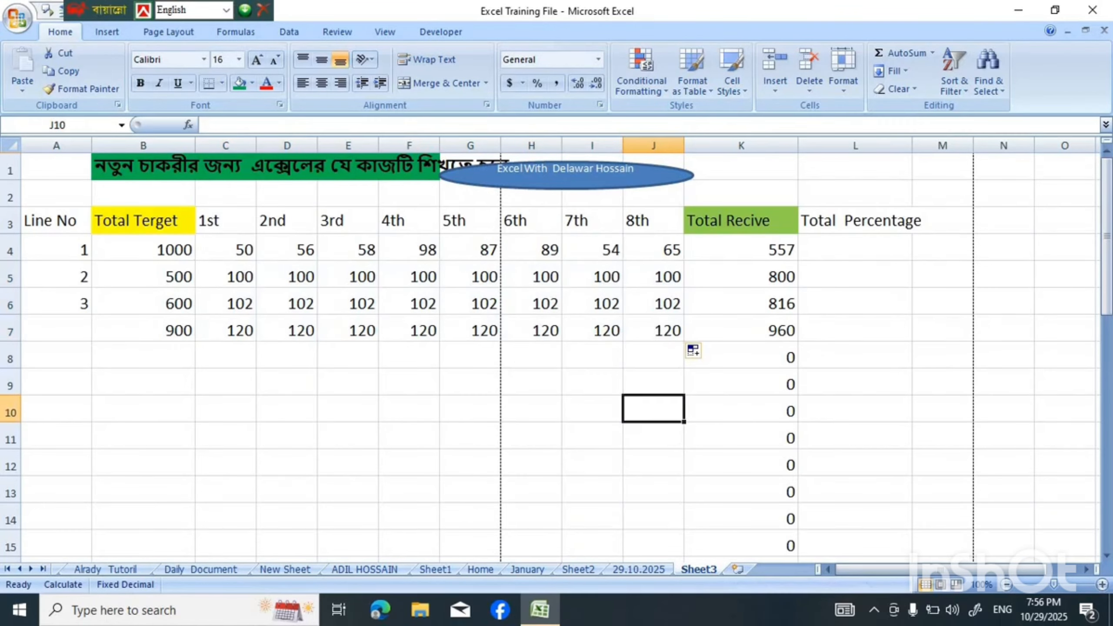
Widen column L to fit the Total Percentage heading and select cell L4
left_click(855, 249)
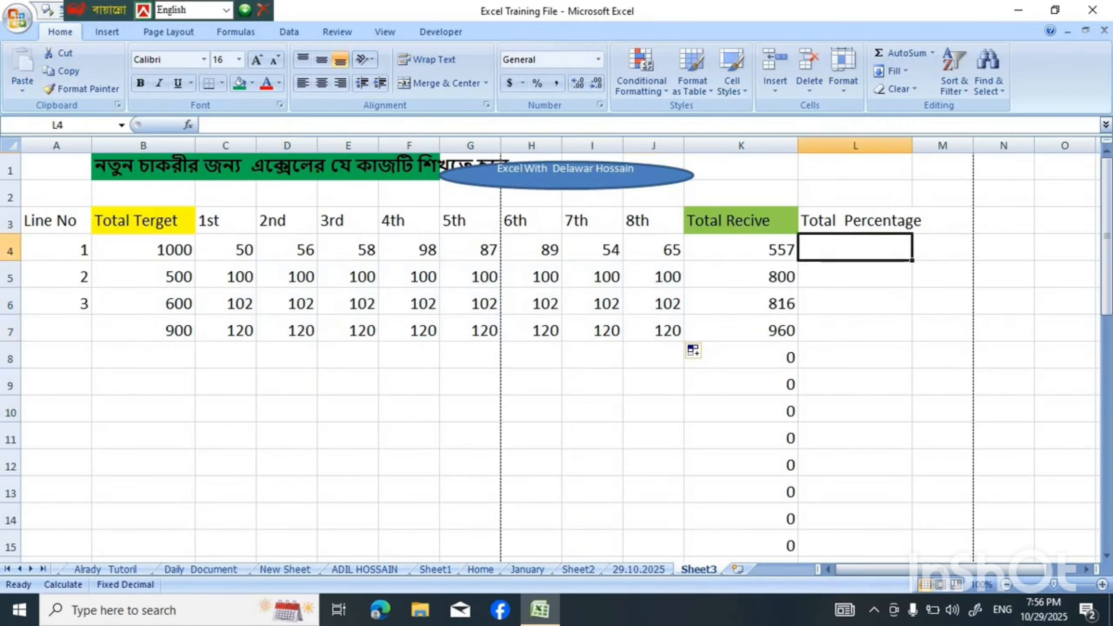
left_click_drag(912, 146, 943, 146)
left_click(871, 327)
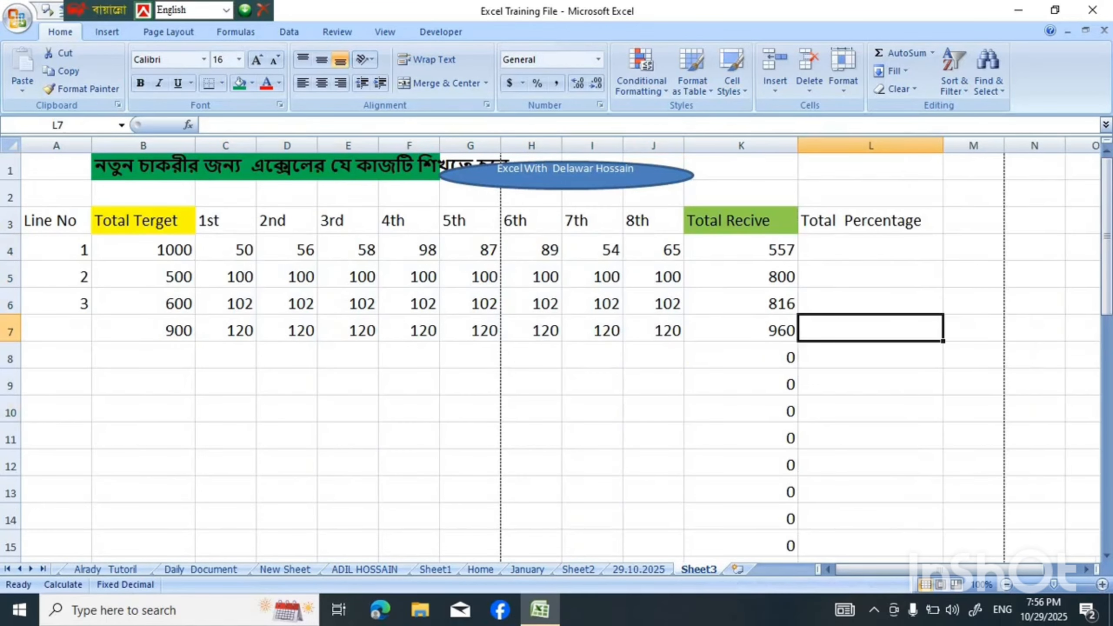
left_click(870, 248)
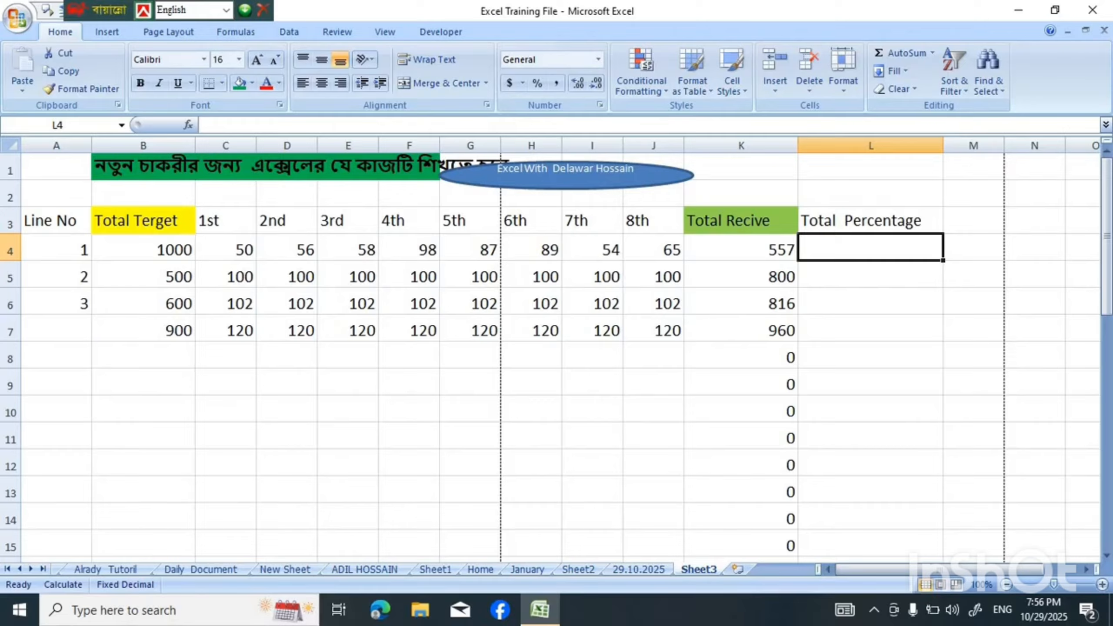
Enter a formula in L4 dividing line 1's total received by its total target, =K4/B4
left_click(740, 249)
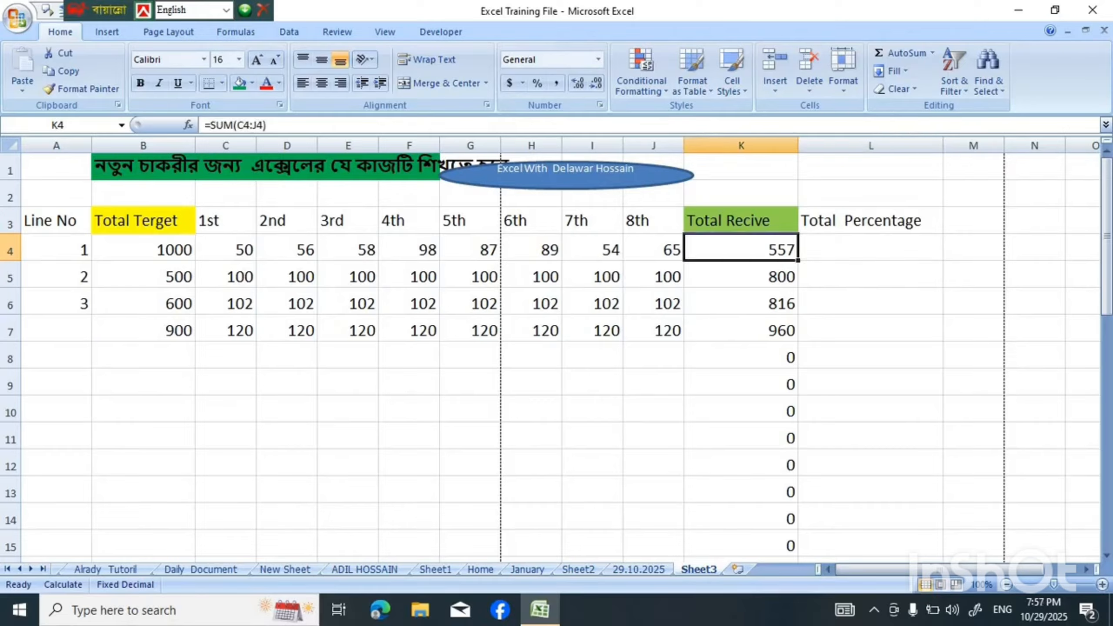
left_click(144, 249)
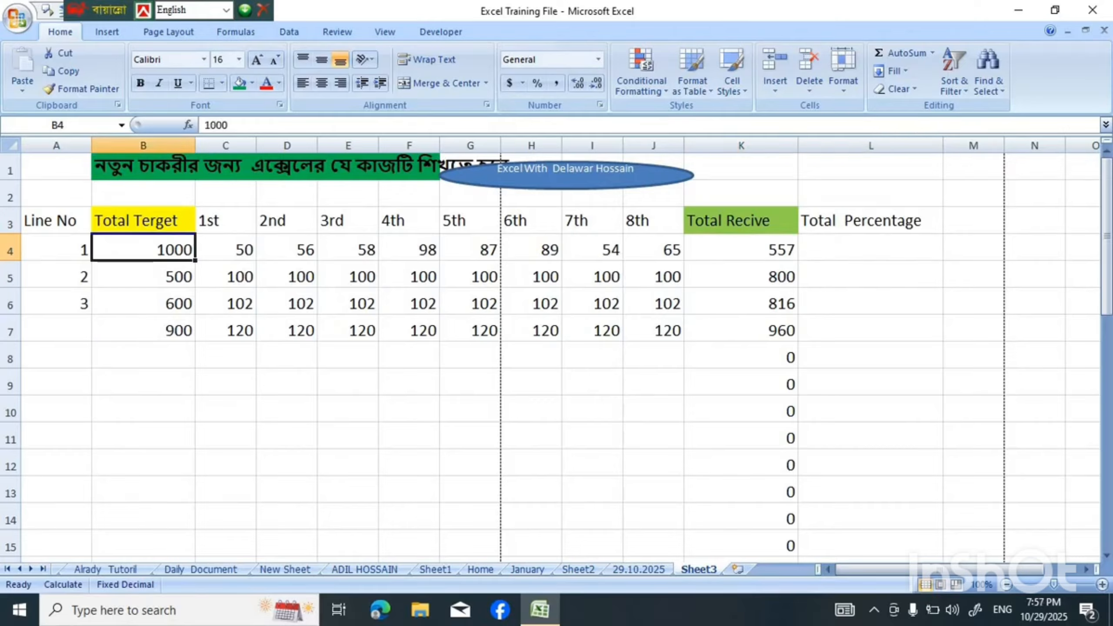
left_click(870, 248)
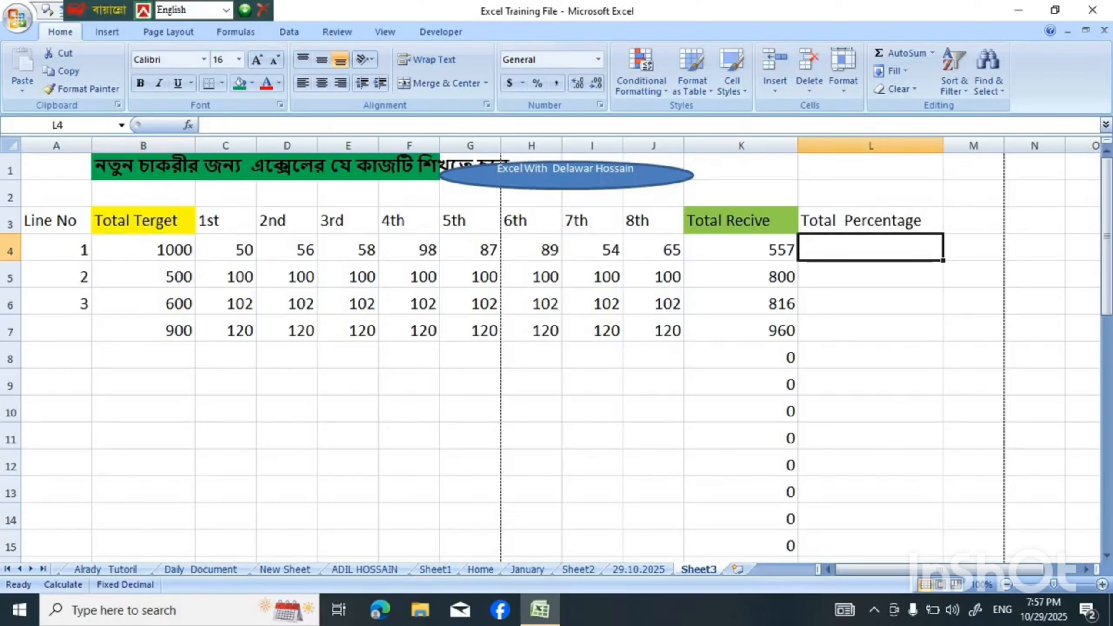
type("=")
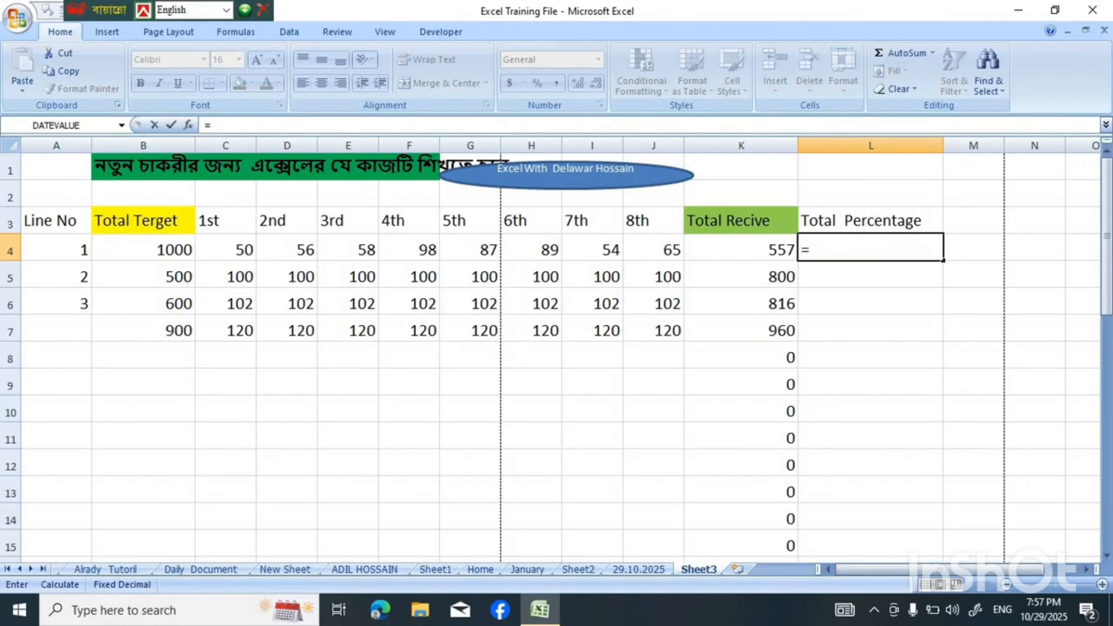
key("Left")
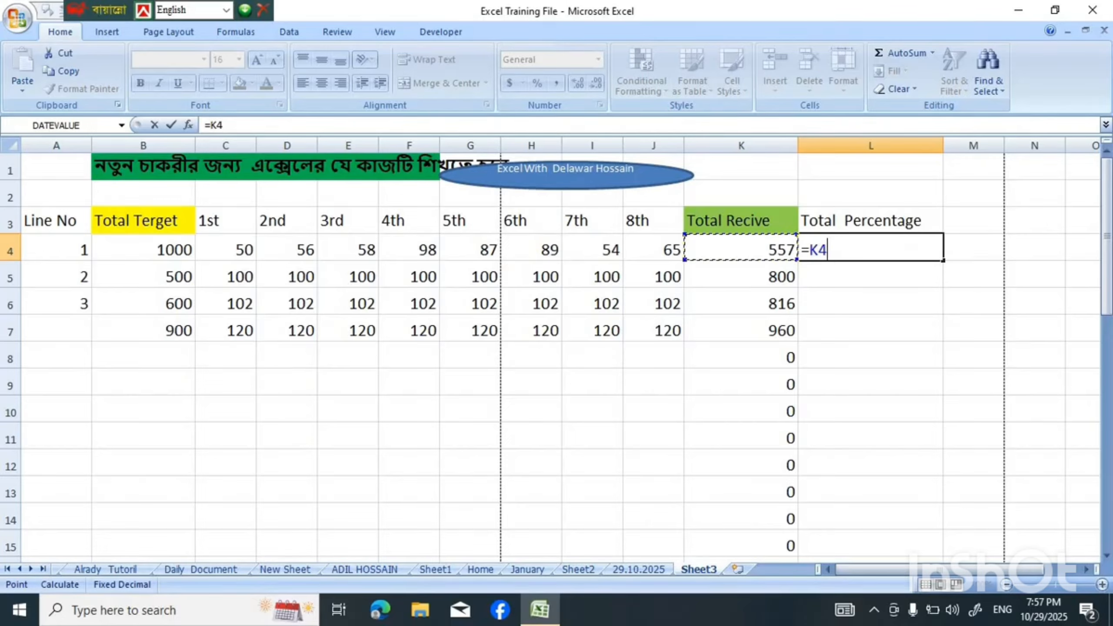
type("/")
left_click(144, 248)
key("Return")
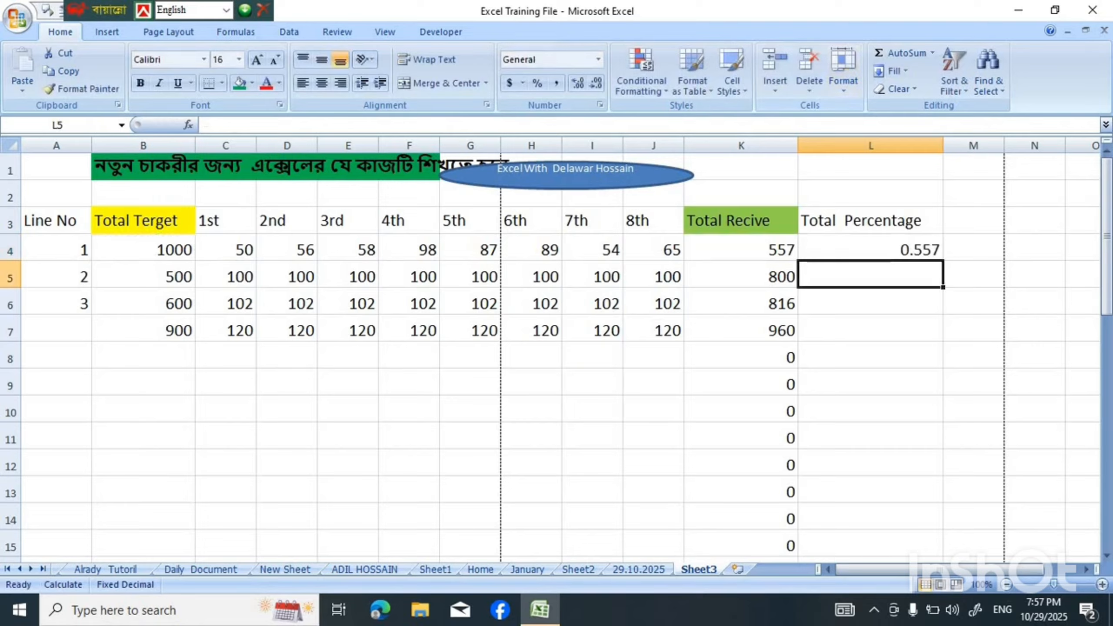
Format the whole Total Percentage column L with the percent style
left_click(871, 146)
left_click(973, 354)
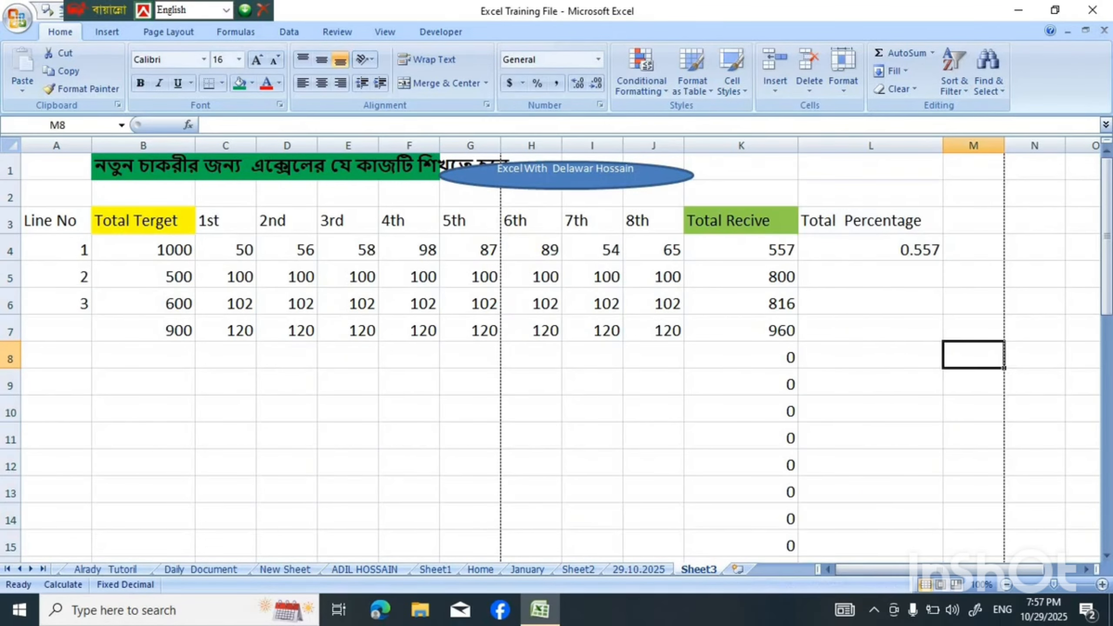
left_click(871, 250)
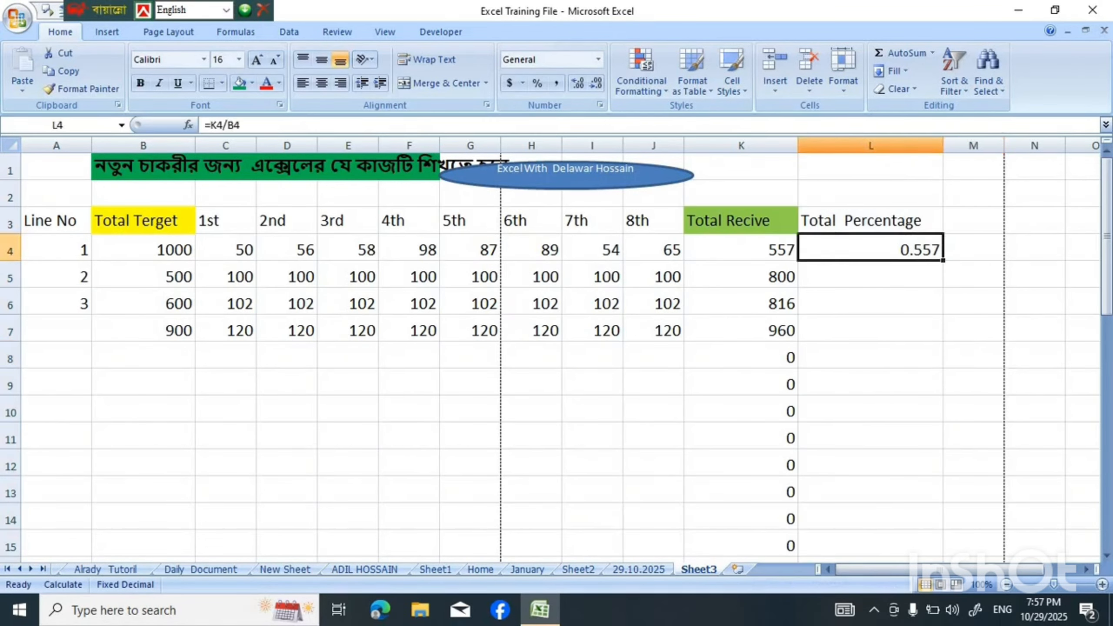
left_click(871, 146)
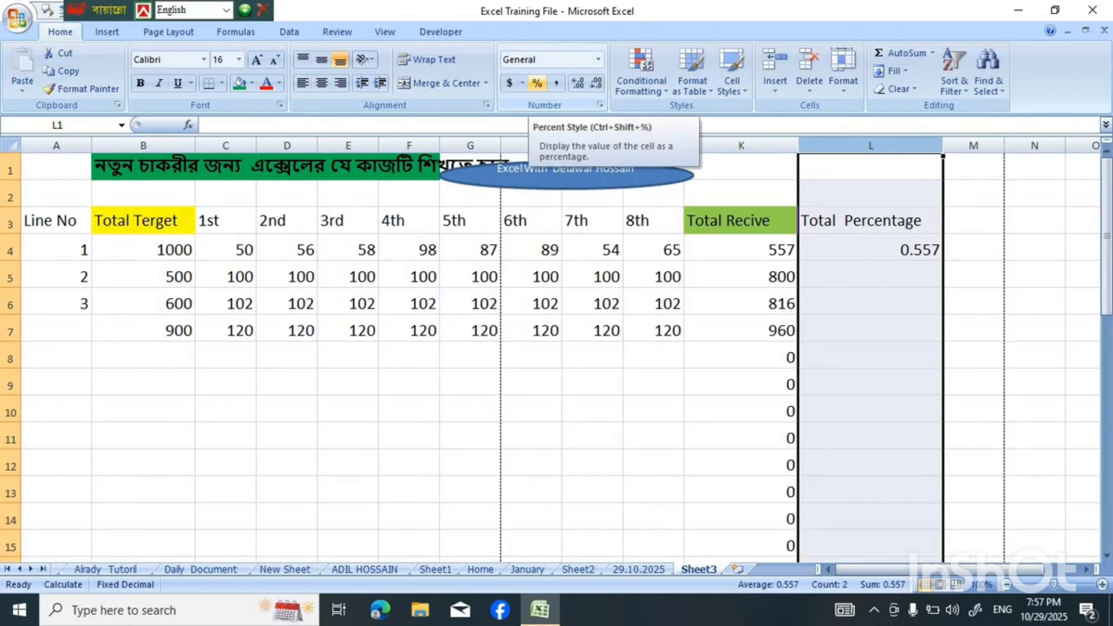
left_click(537, 84)
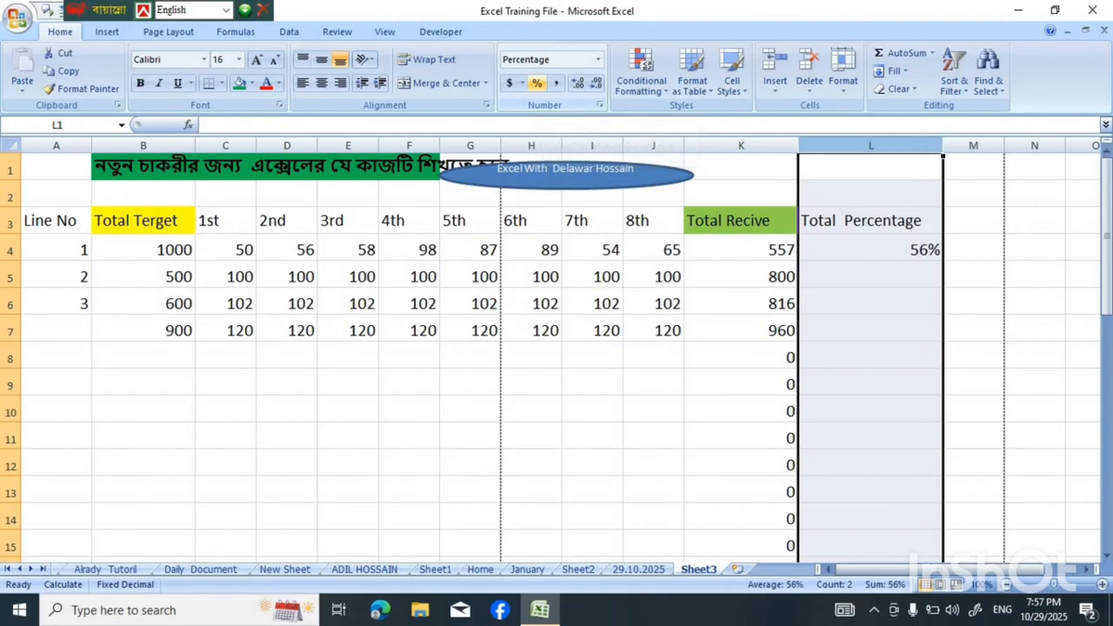
left_click(1034, 301)
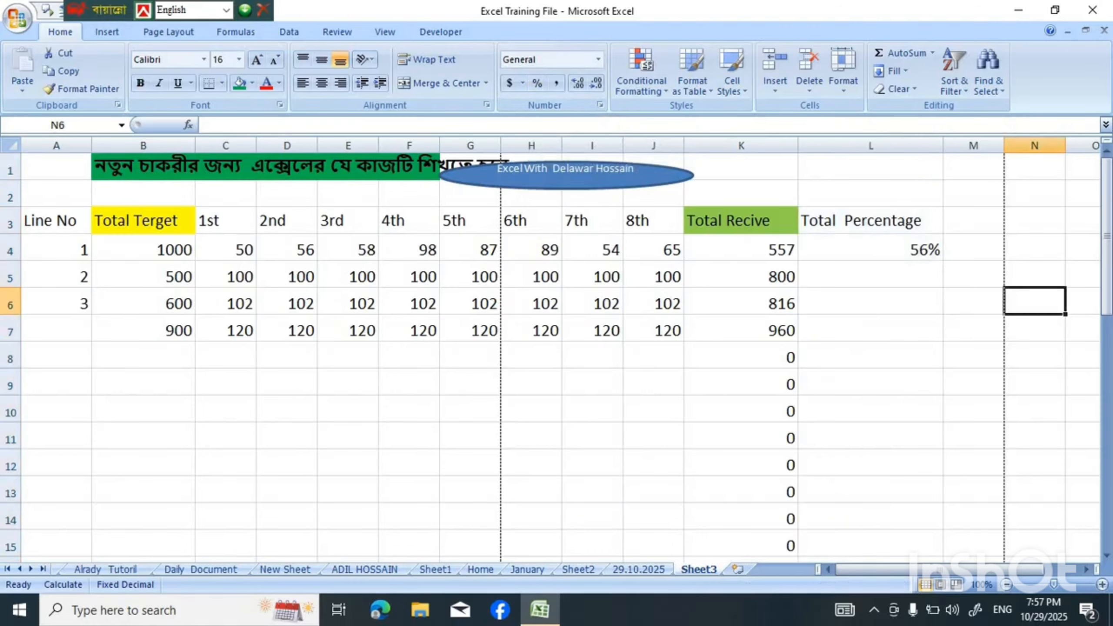
Copy the percentage formula in L4 down column L past row 15
left_click(870, 248)
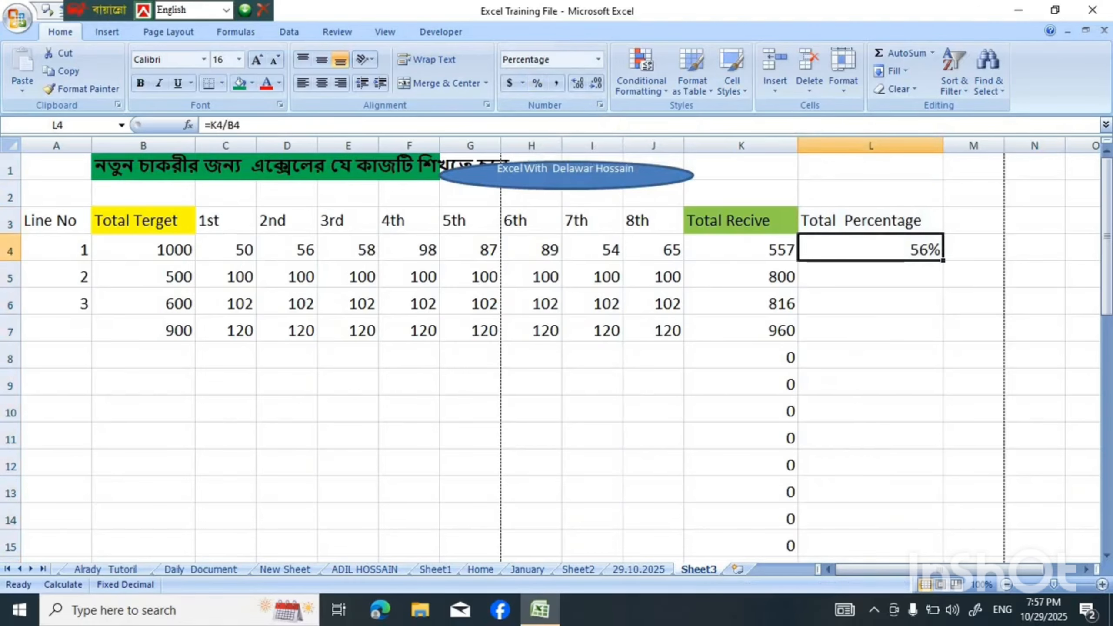
left_click_drag(942, 260, 942, 522)
left_click(973, 385)
scroll(973, 384, "up", 6)
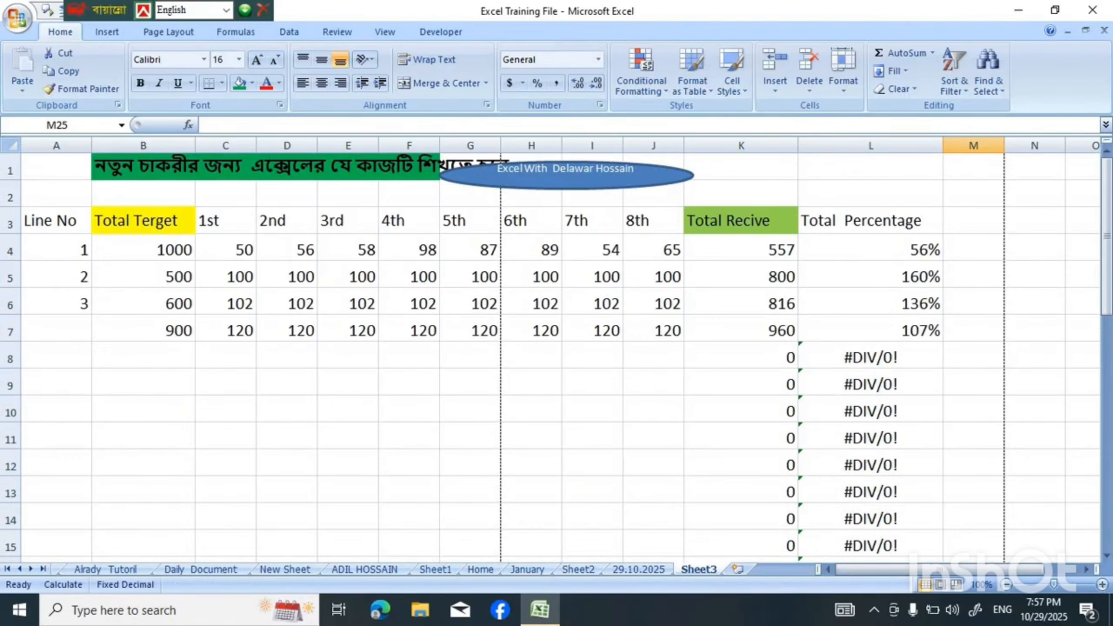
Enter line number 4 in A7 and line number 5 in A8
left_click(143, 356)
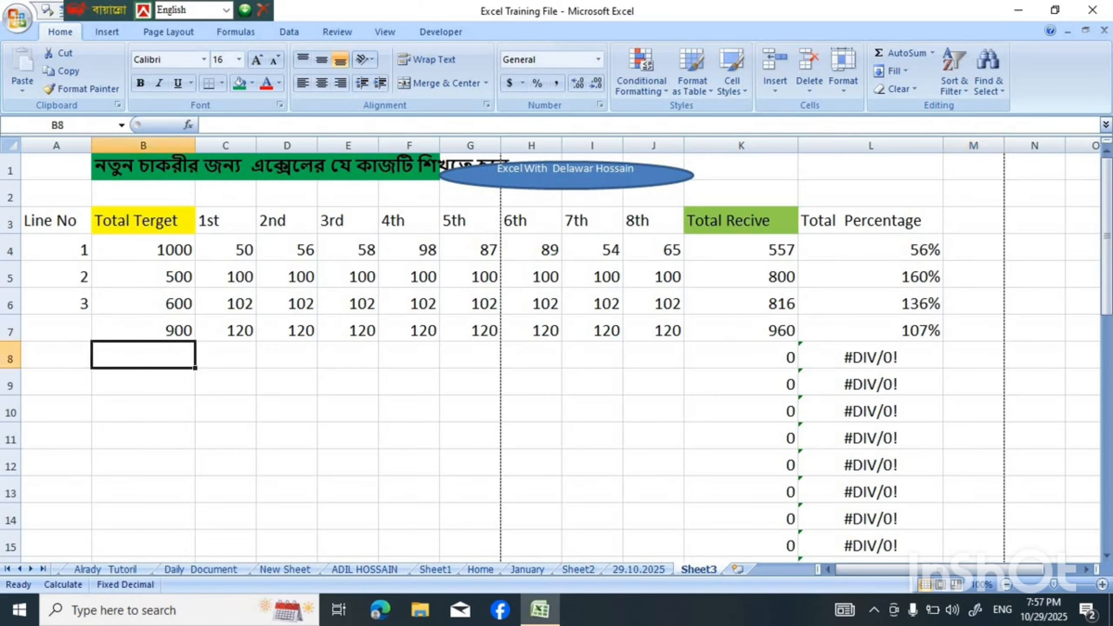
key("Left")
key("Up")
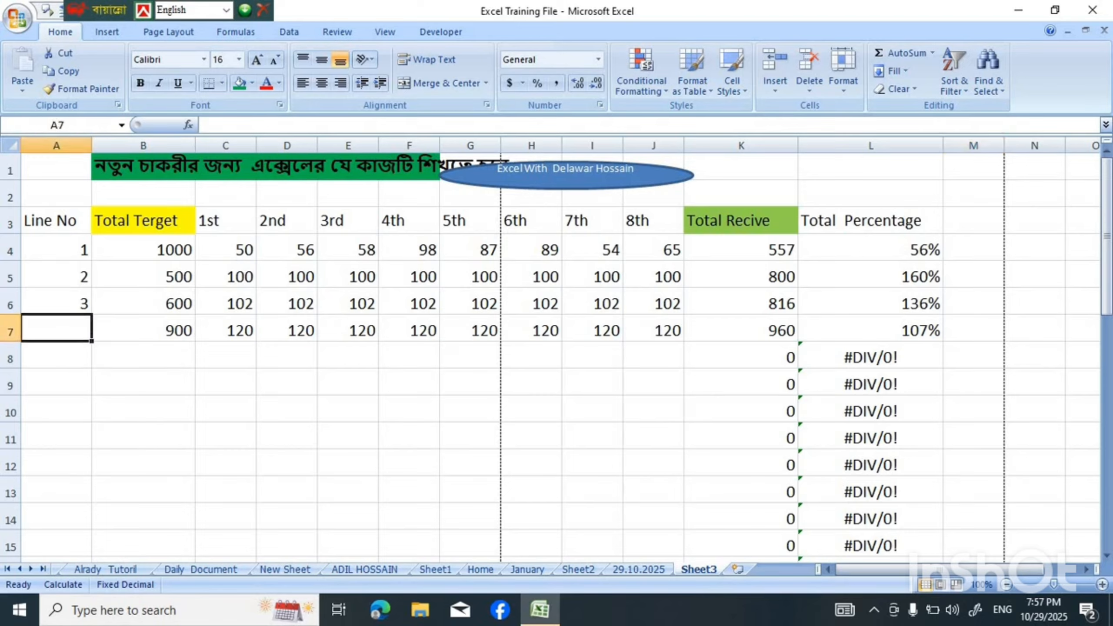
type("4")
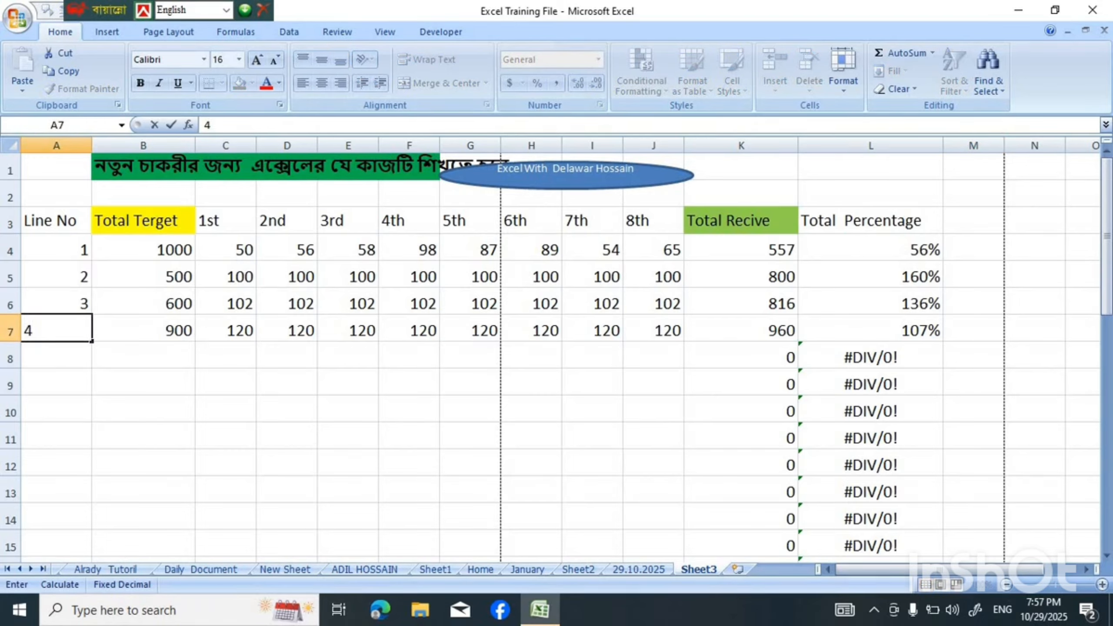
key("Return")
type("5")
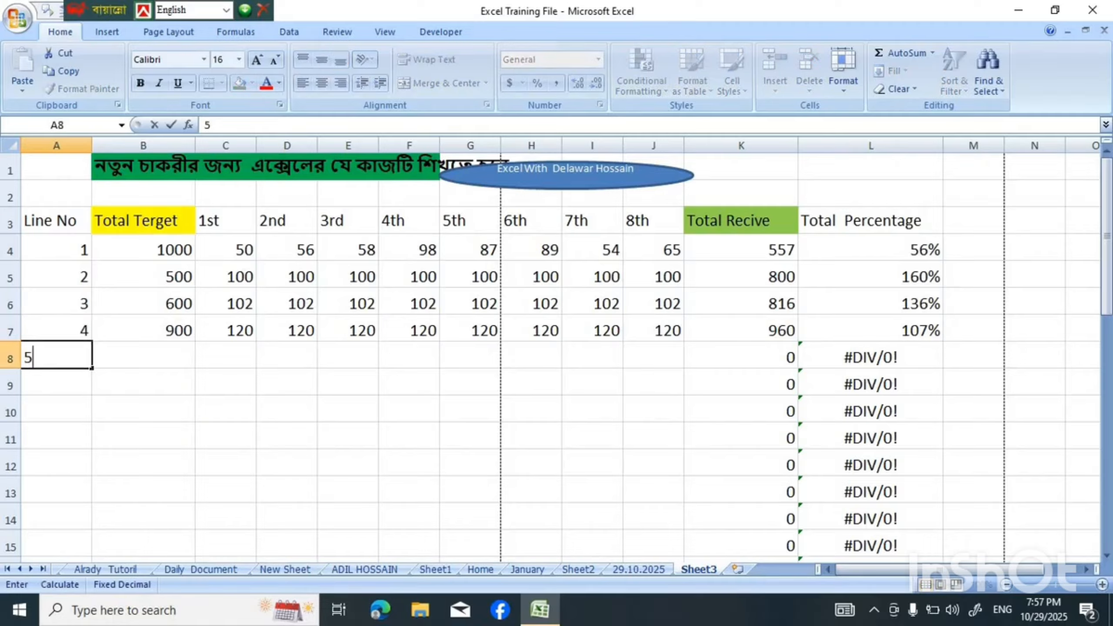
key("Tab")
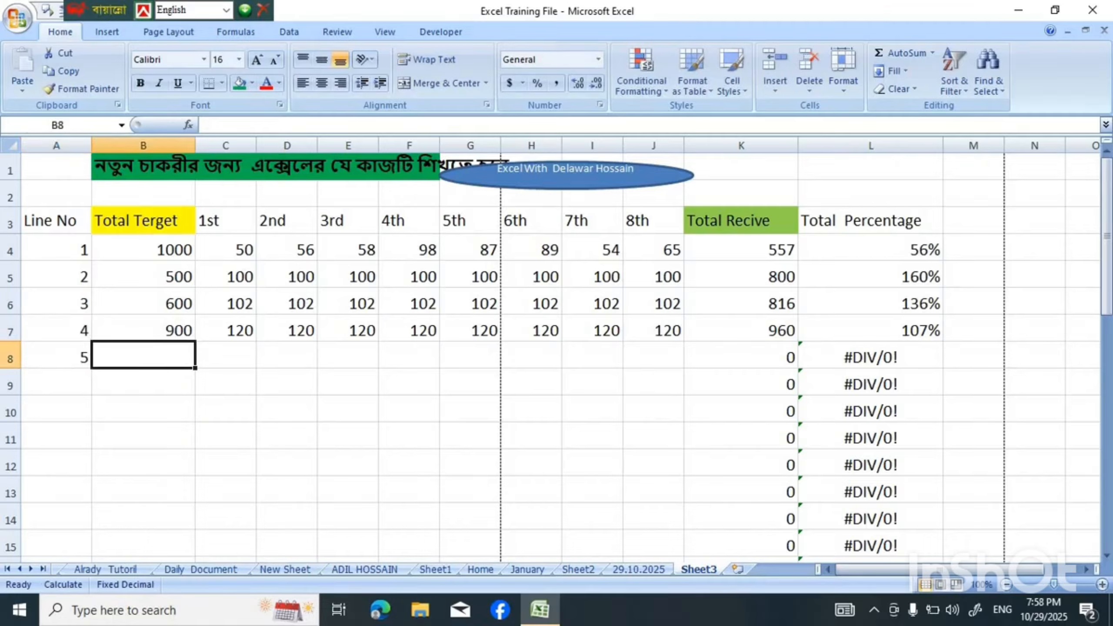
Set the total target for line 5 to 800 in B8
type("9")
key("BackSpace")
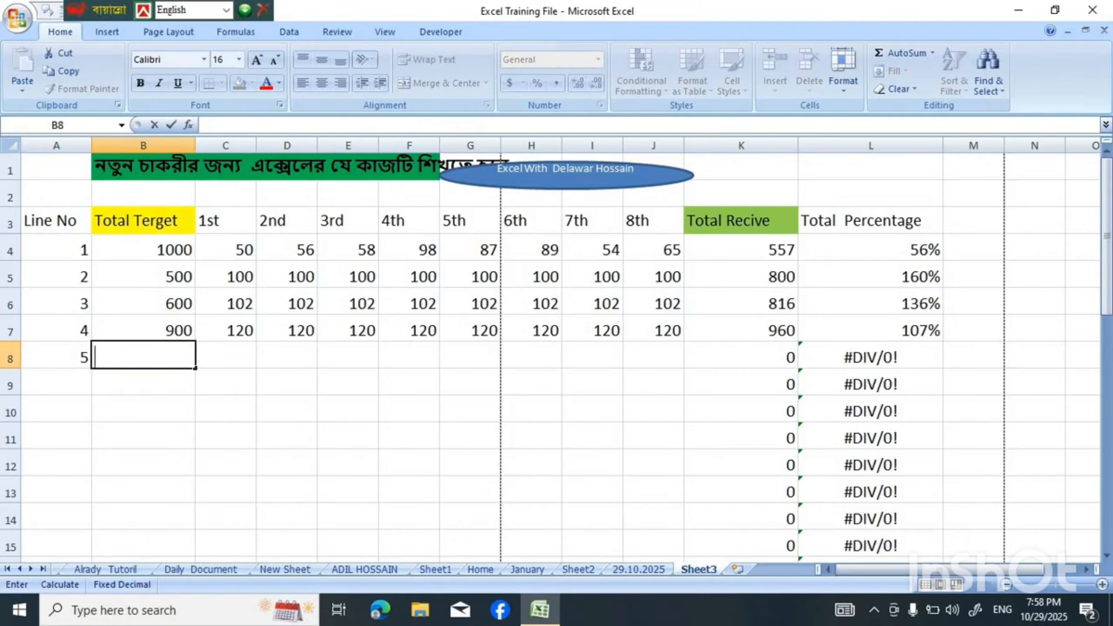
type("800")
key("Tab")
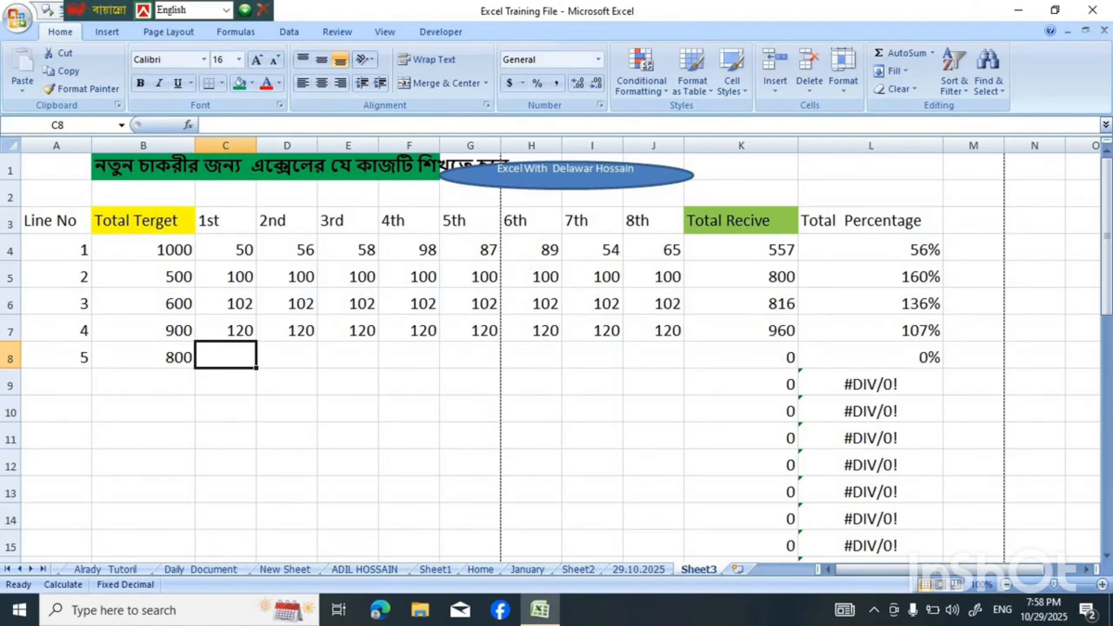
Enter 100 as line 5's 1st, 2nd and 3rd figures in C8, D8 and E8
type("100")
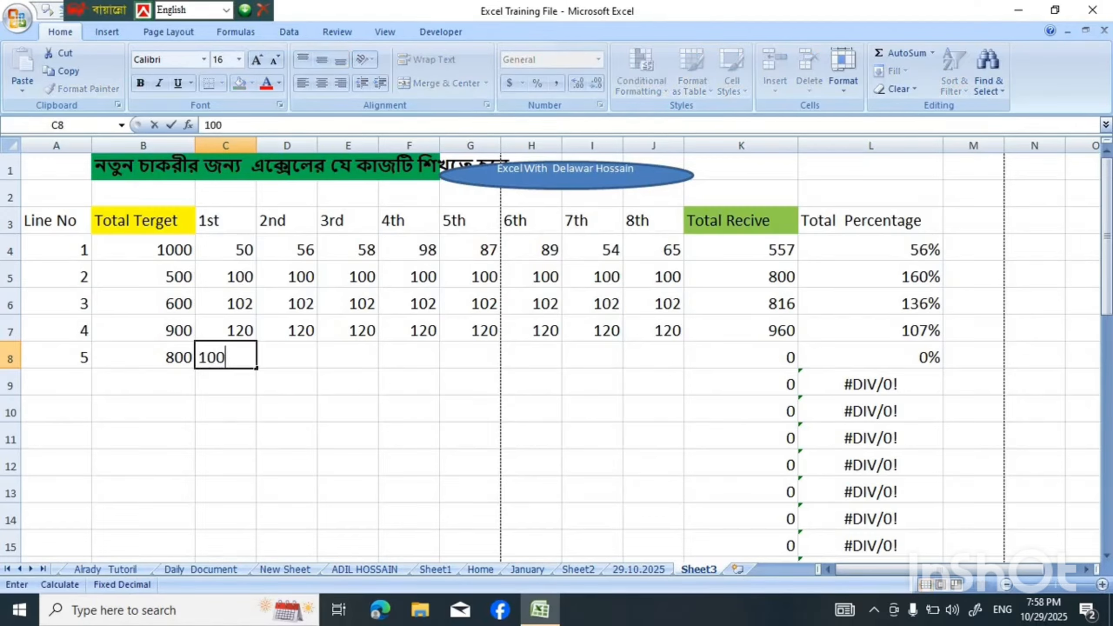
key("Tab")
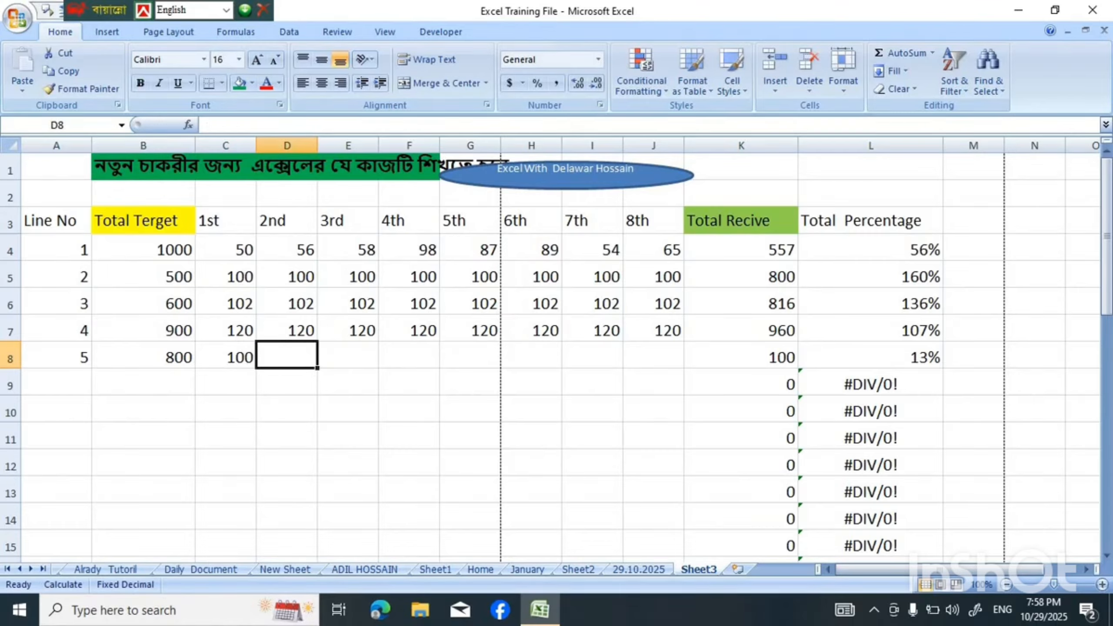
type("100")
key("Tab")
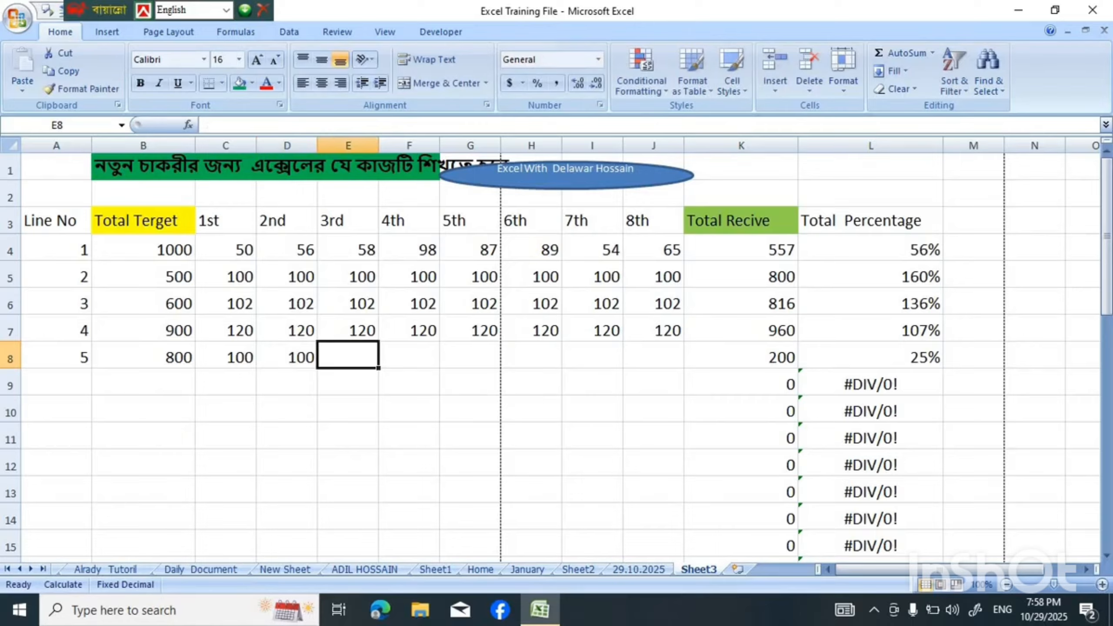
type("100")
left_click(408, 435)
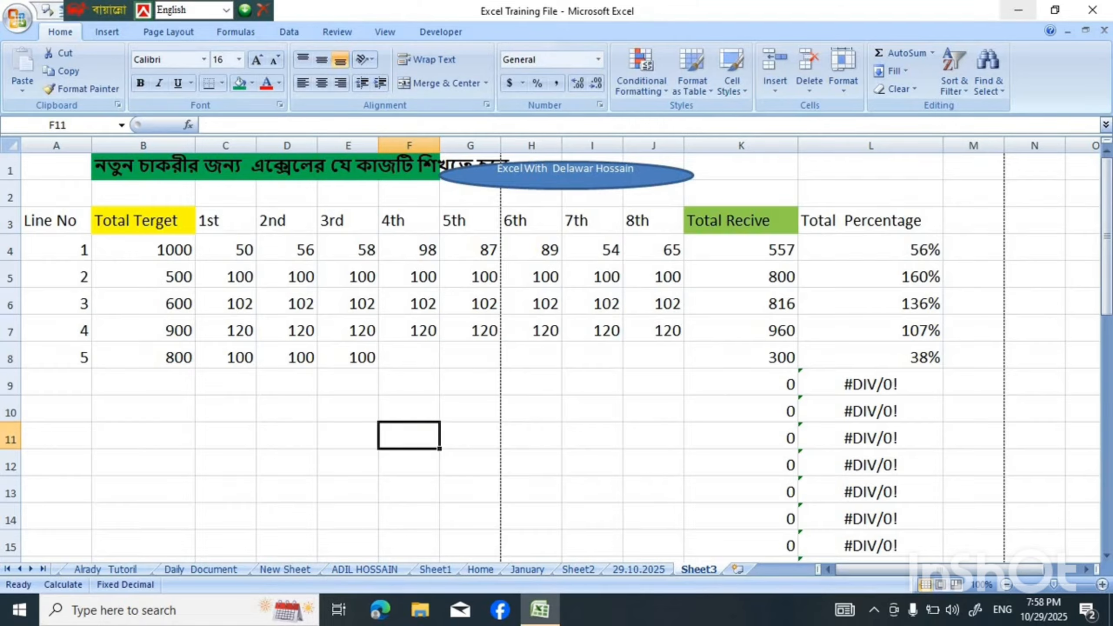
Widen the empty column M and narrow column L to fit its Total Percentage heading
left_click_drag(1004, 145, 1041, 145)
left_click(992, 274)
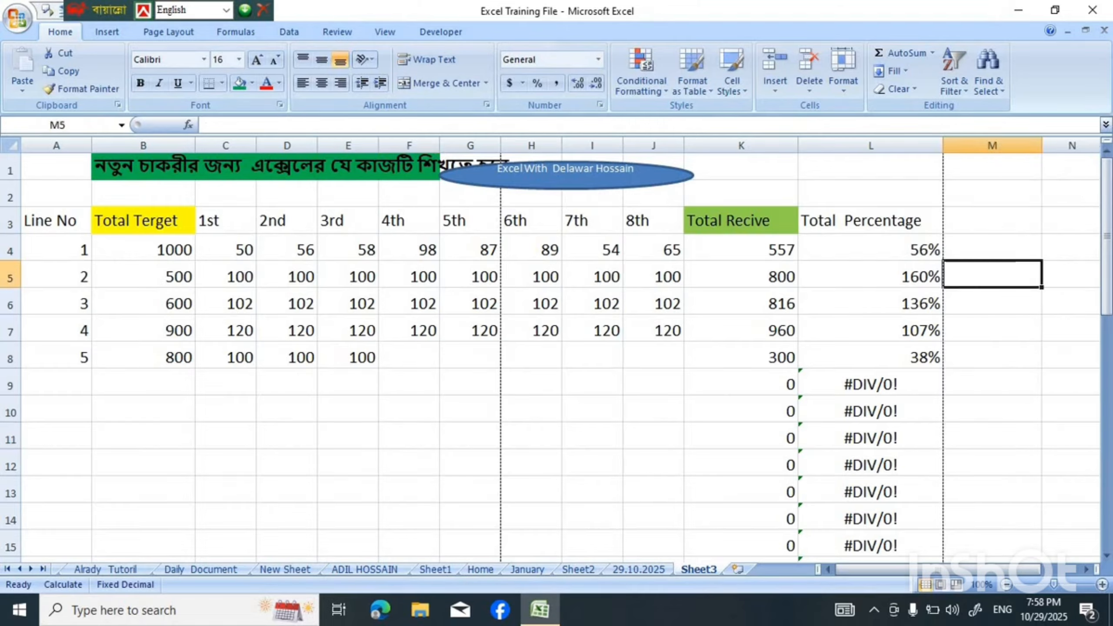
left_click_drag(942, 146, 923, 145)
left_click(973, 220)
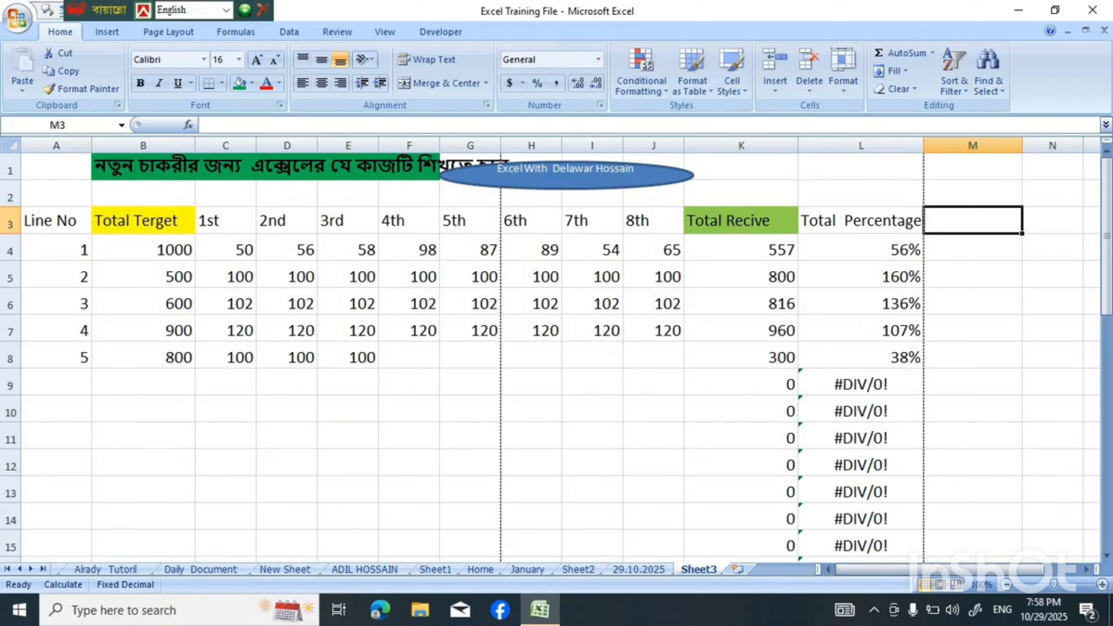
Begin an IF formula in M4 that tests whether line 1's total percentage in L4 is greater than 80%
left_click(973, 247)
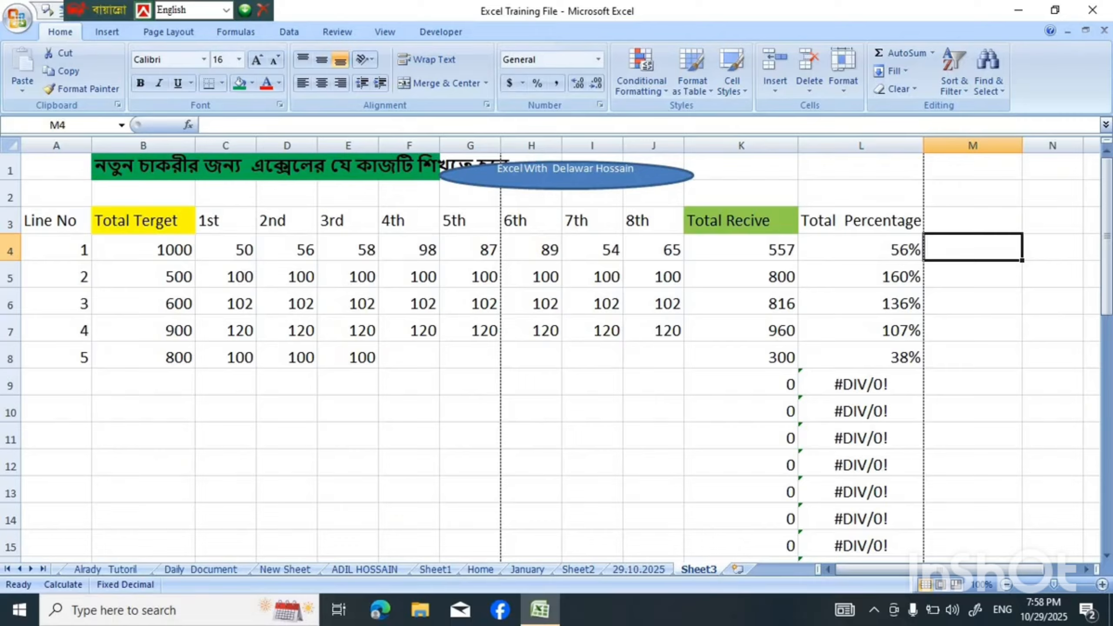
type("=")
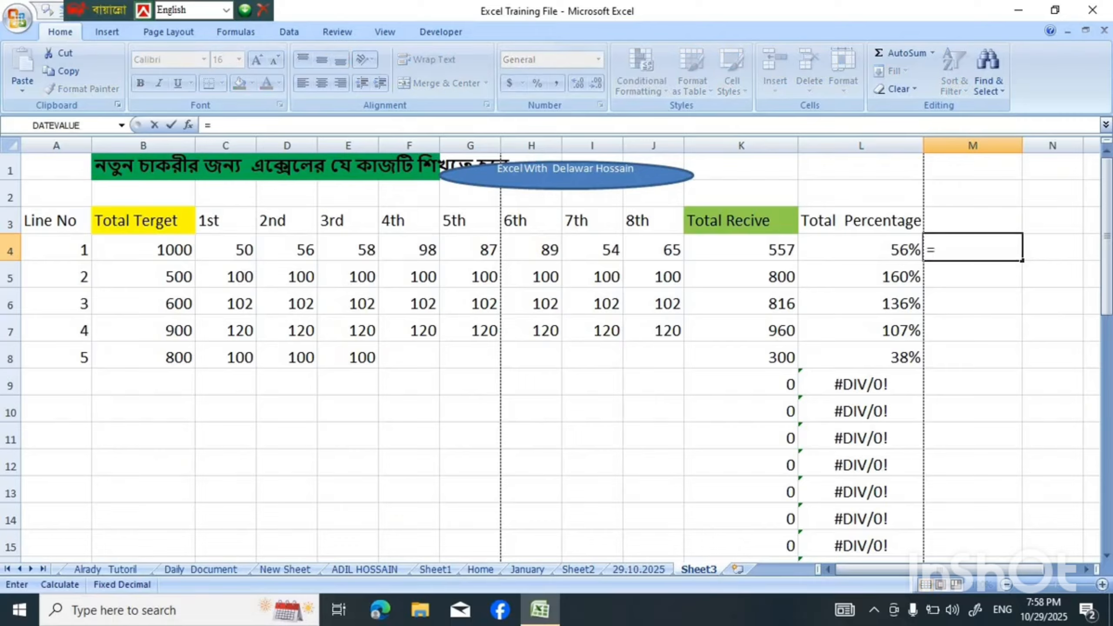
type("i")
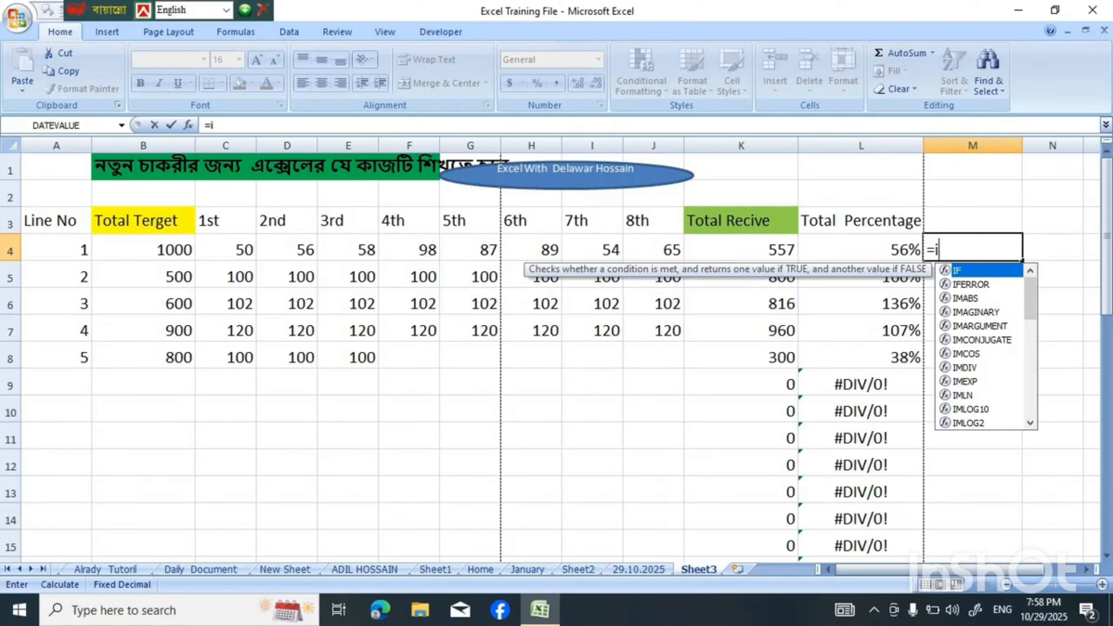
type("g")
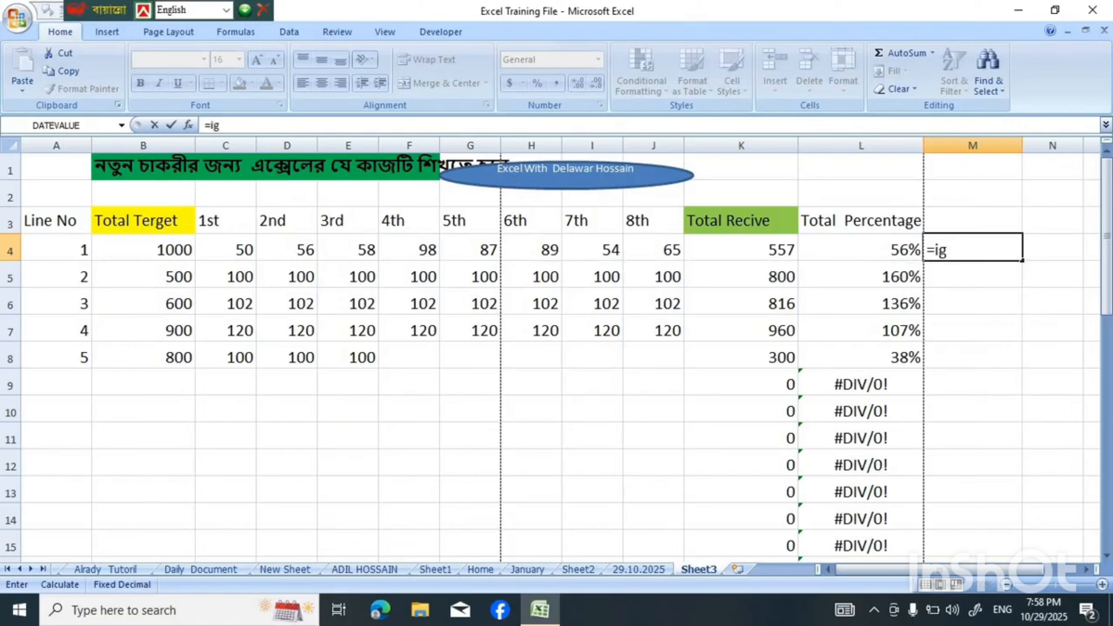
key("BackSpace")
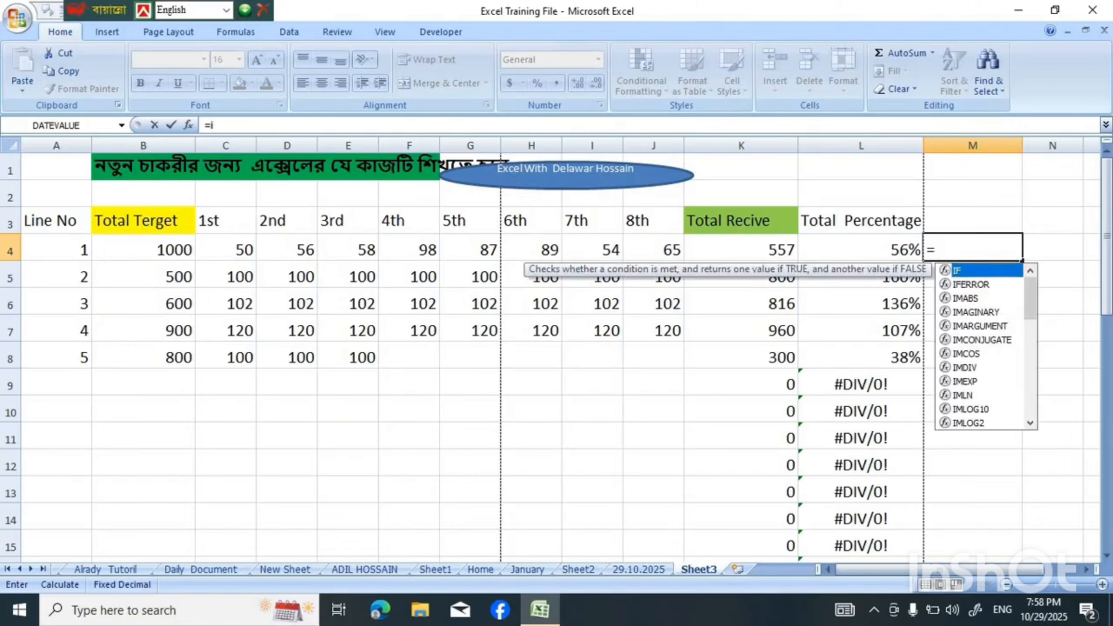
key("Tab")
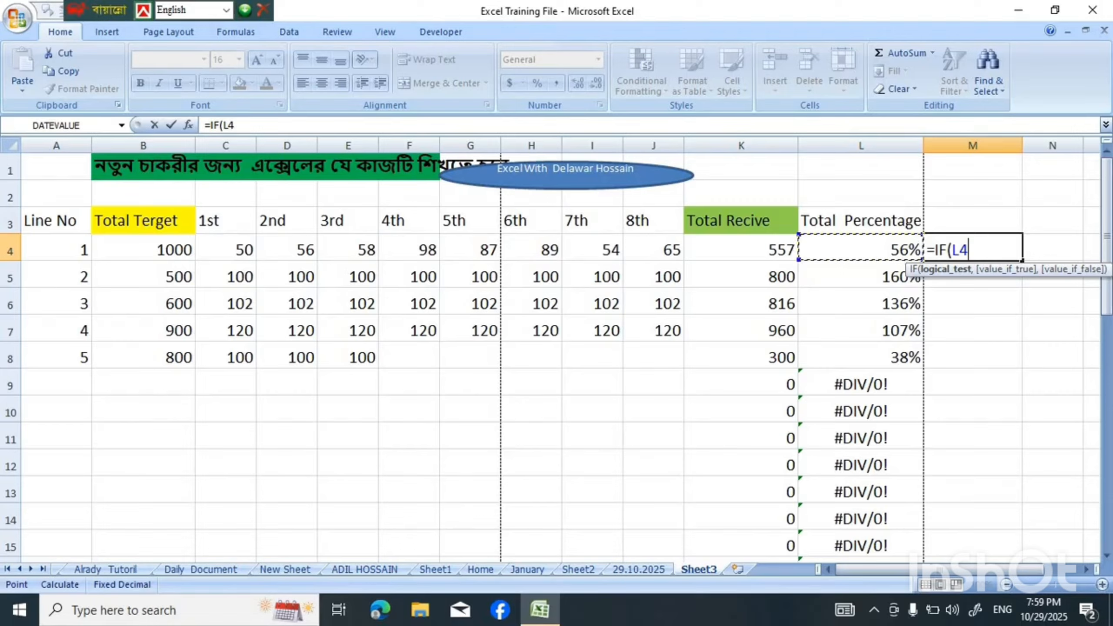
type("80")
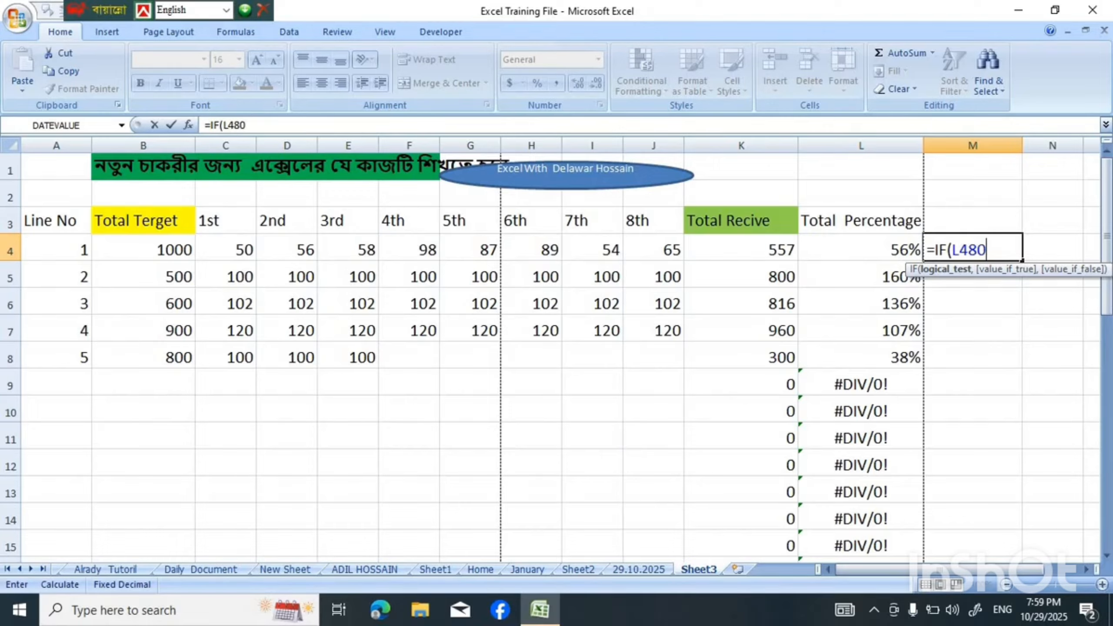
type("%,")
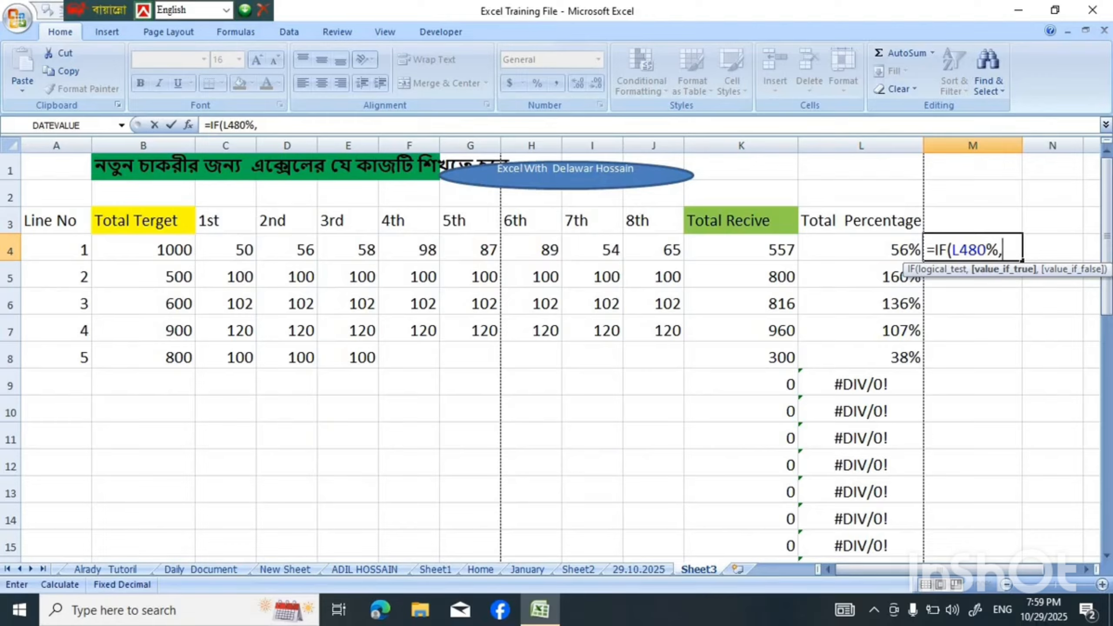
left_click(968, 250)
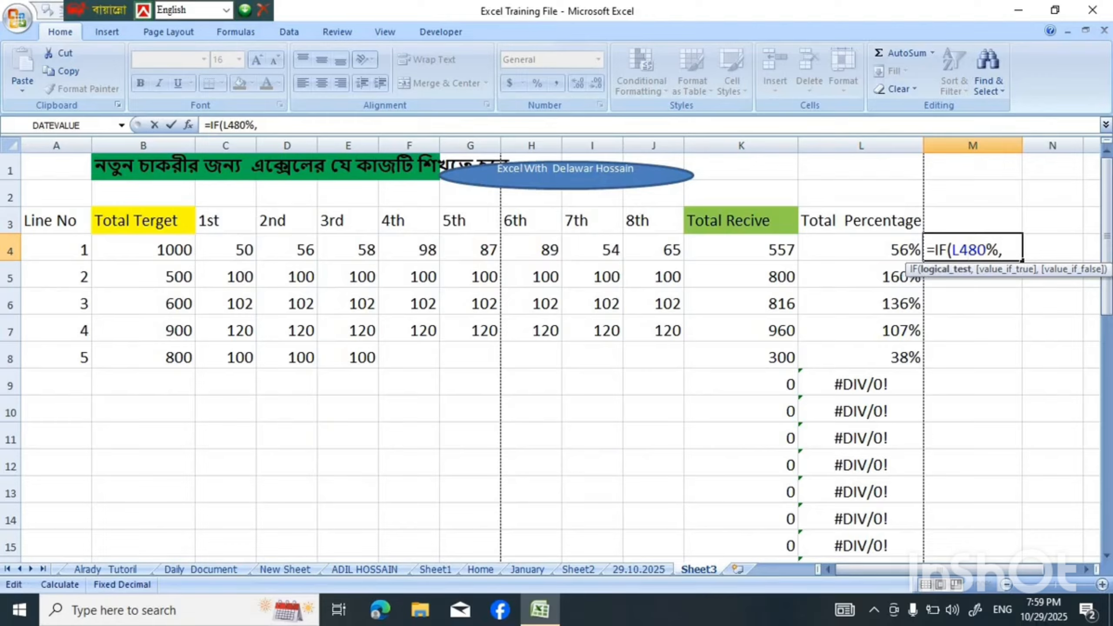
type(">")
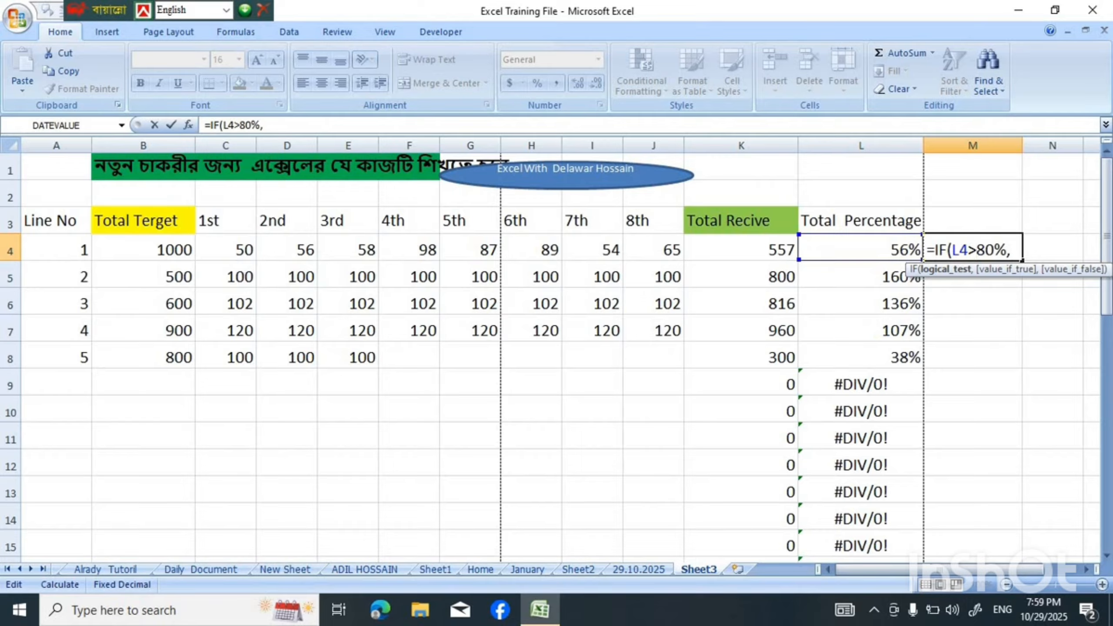
left_click(1011, 250)
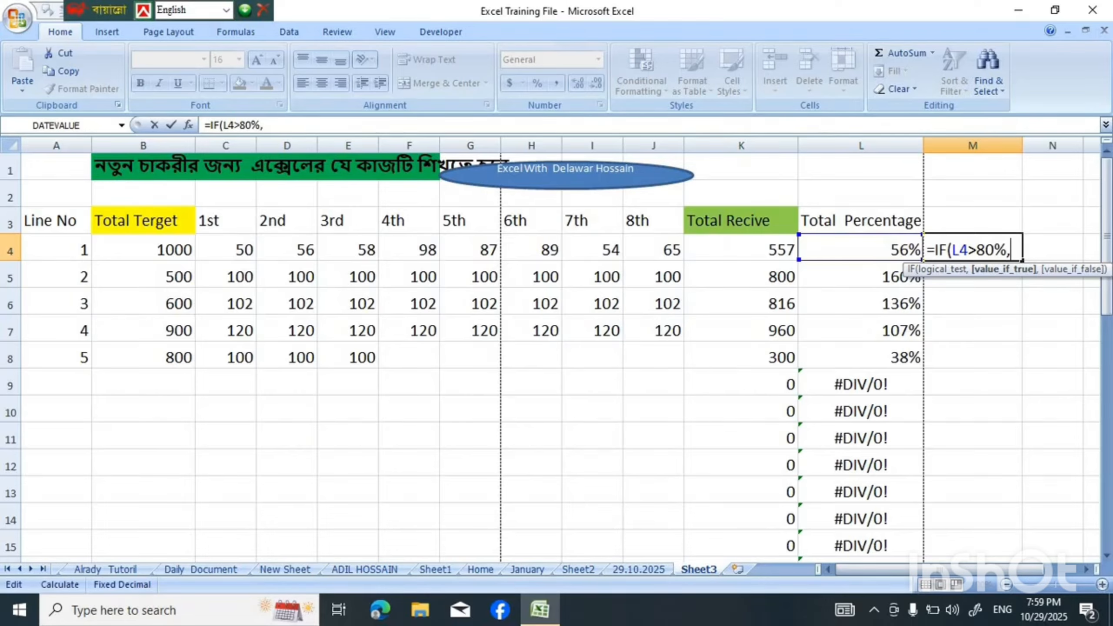
Complete the IF formula in M4 to return "INCENTIVE" when true and "NO INCENTIVE" when false
type("\"INCE")
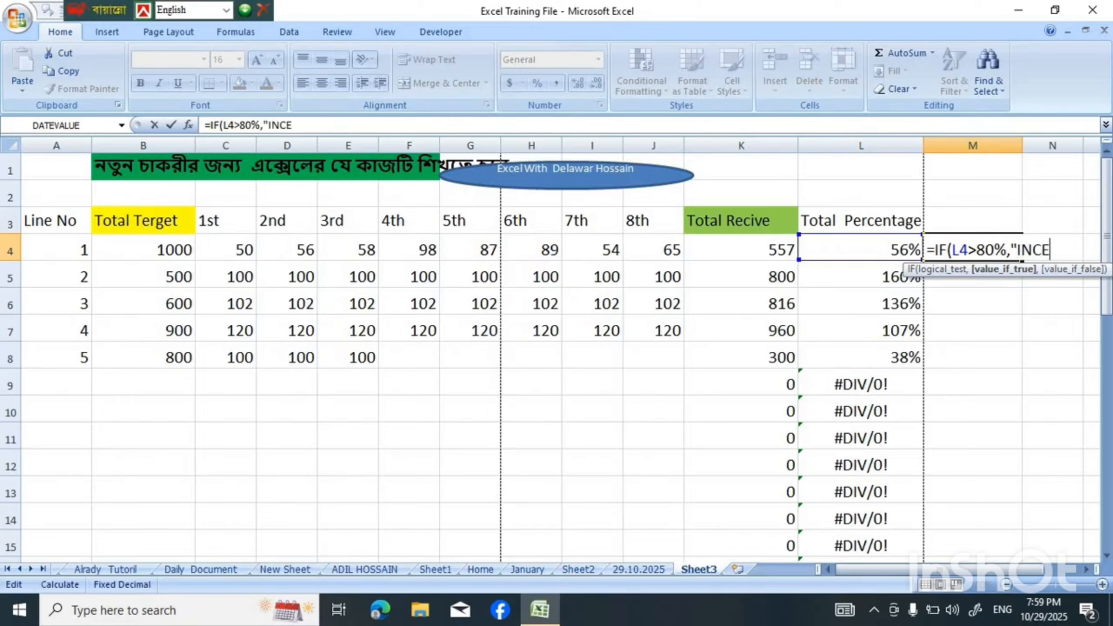
type("NTIVE")
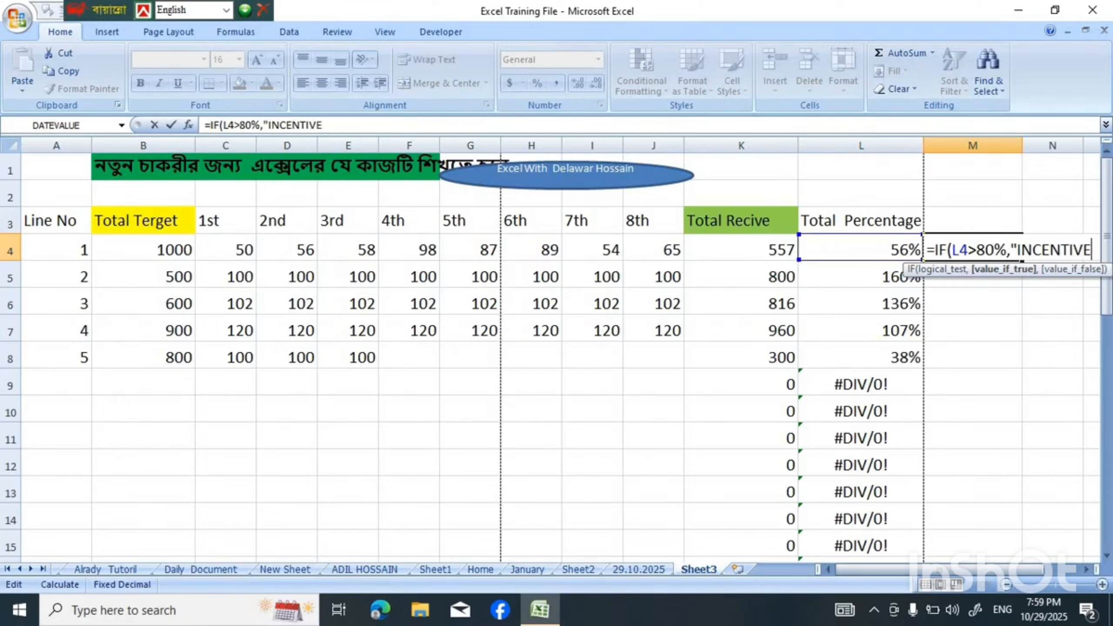
type("\",")
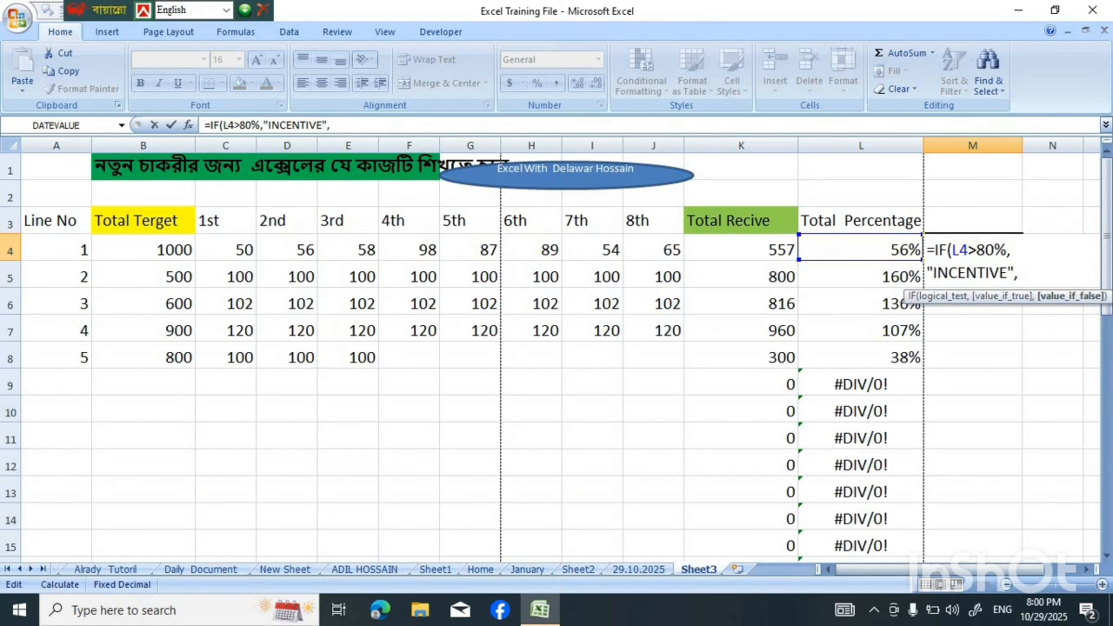
type(" \"NO NO")
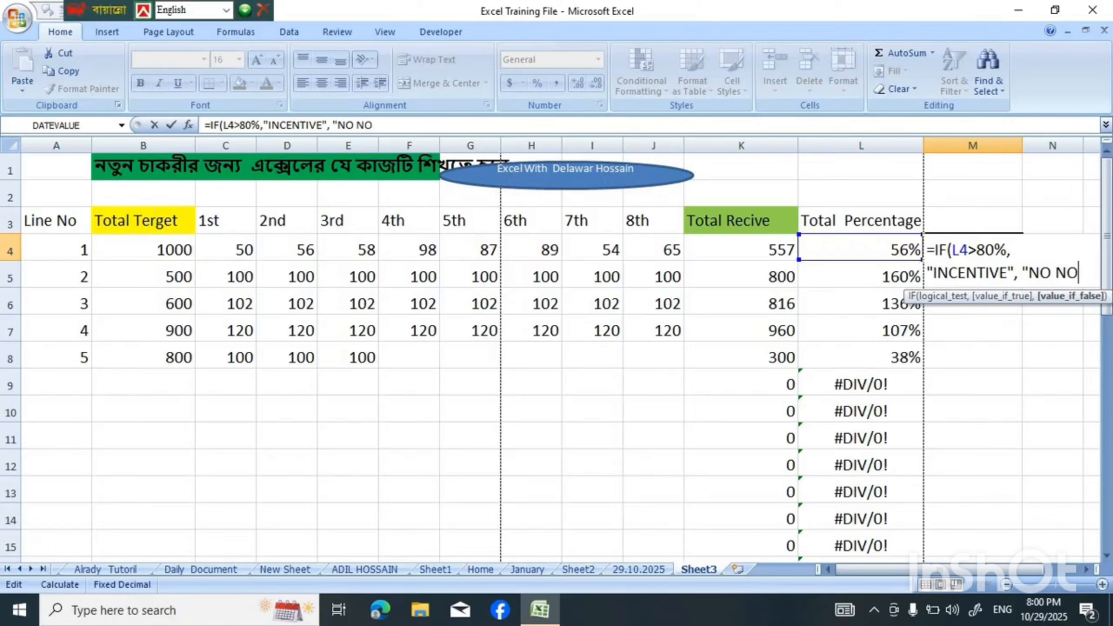
key("BackSpace")
key("BackSpace")
type("INCENTIVE")
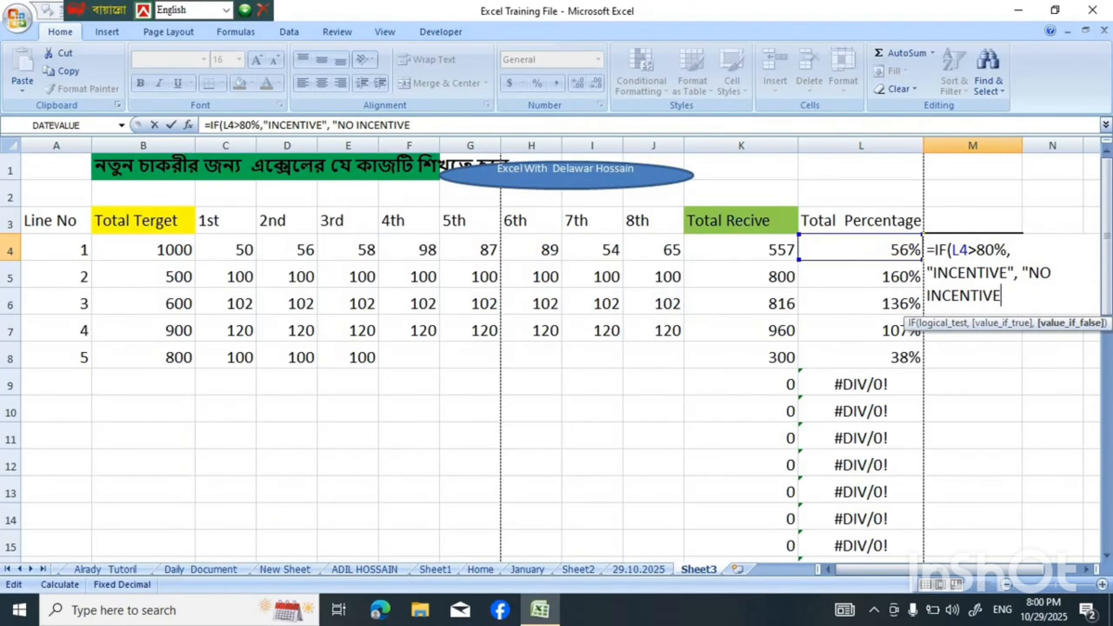
type("\")")
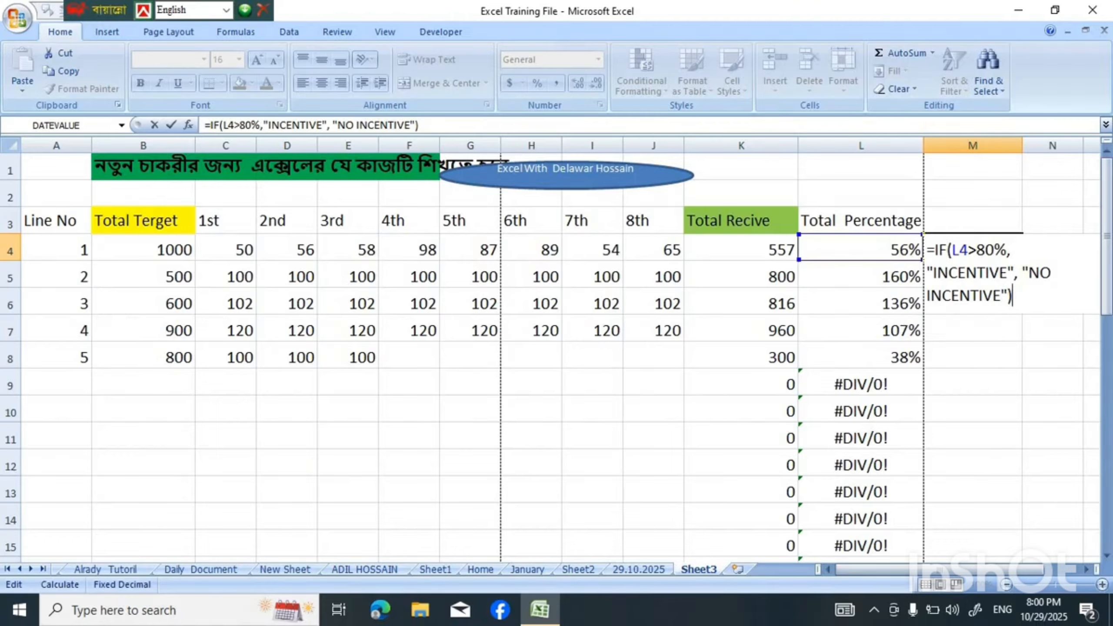
key("Return")
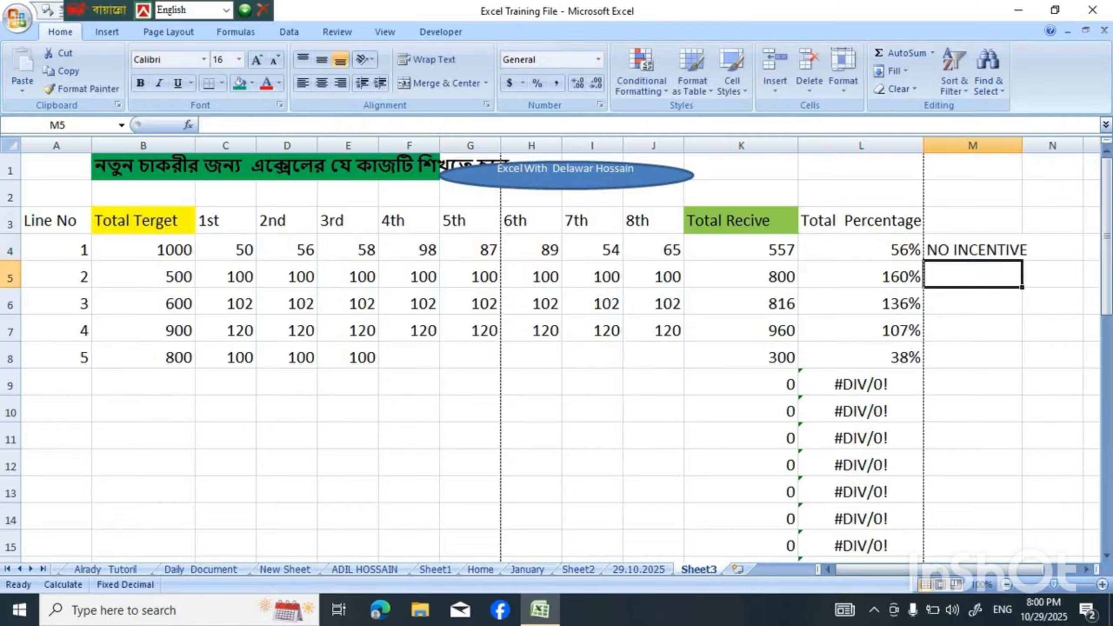
Widen column M to about 24.43 (176 pixels) so the incentive text in M4 fits
left_click(972, 250)
left_click_drag(1022, 145, 1067, 145)
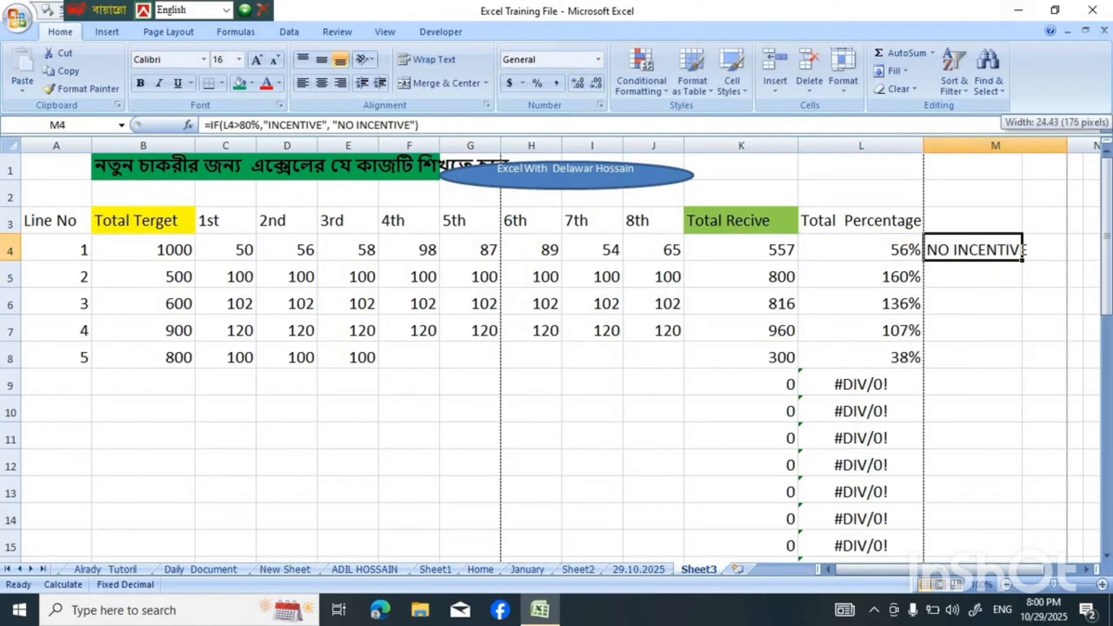
left_click(994, 304)
left_click(994, 249)
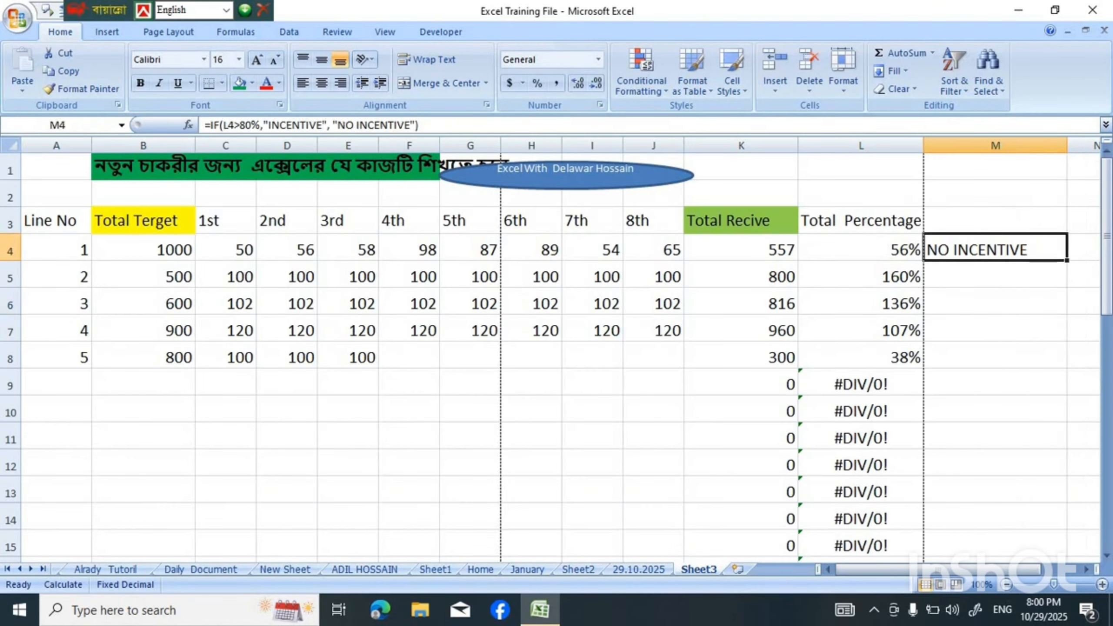
Enter 80% as the heading above the incentive result in M3
left_click(994, 219)
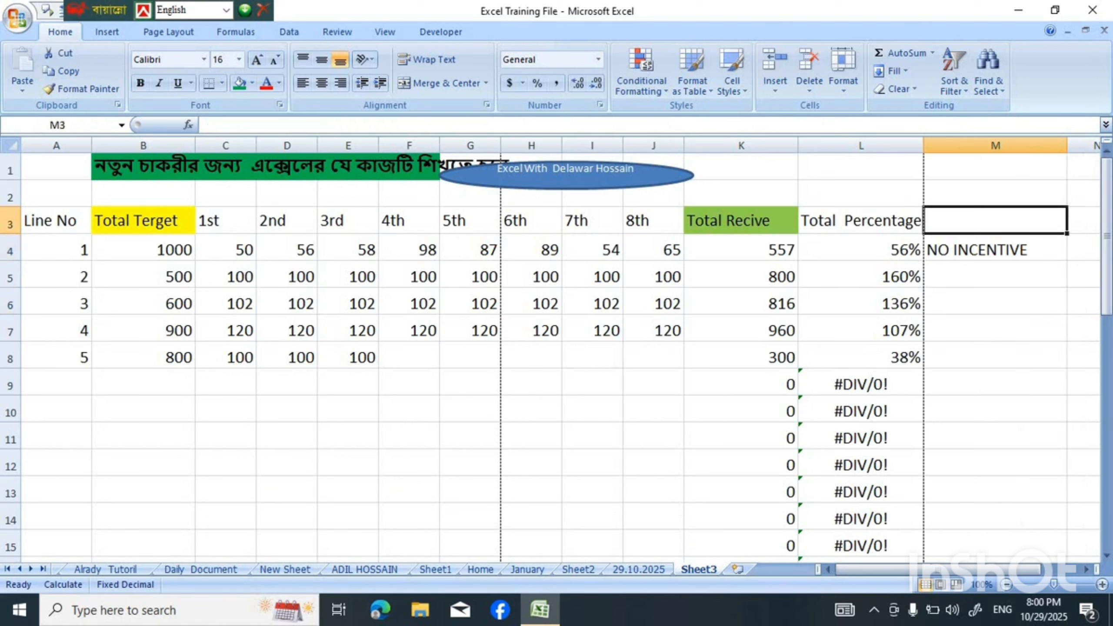
type("80")
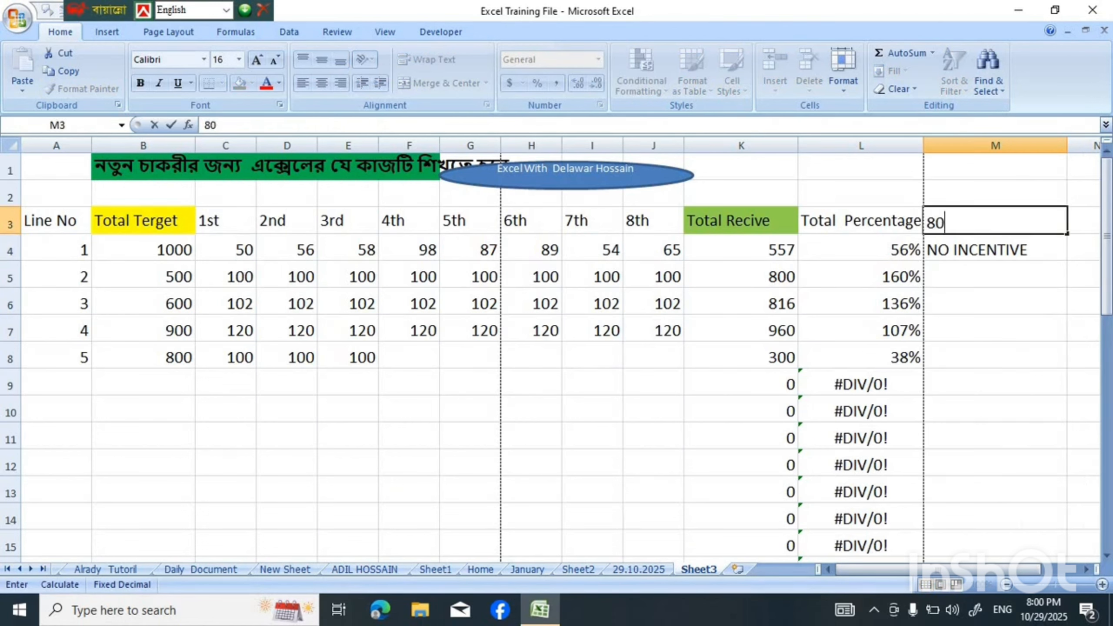
type("%")
key("Return")
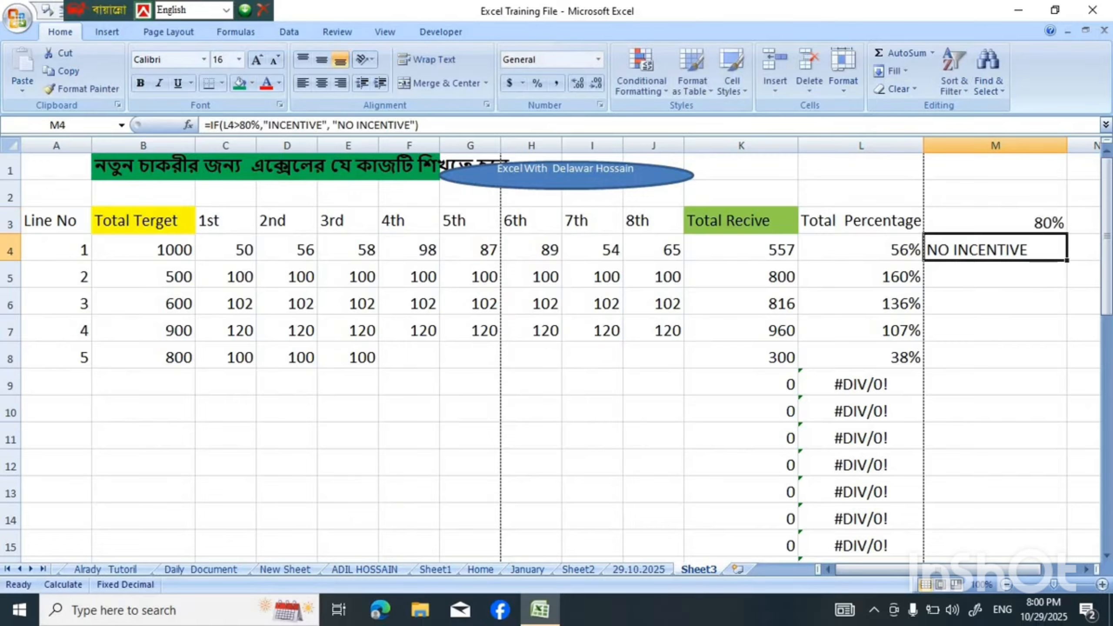
left_click(994, 328)
left_click(995, 249)
left_click(860, 249)
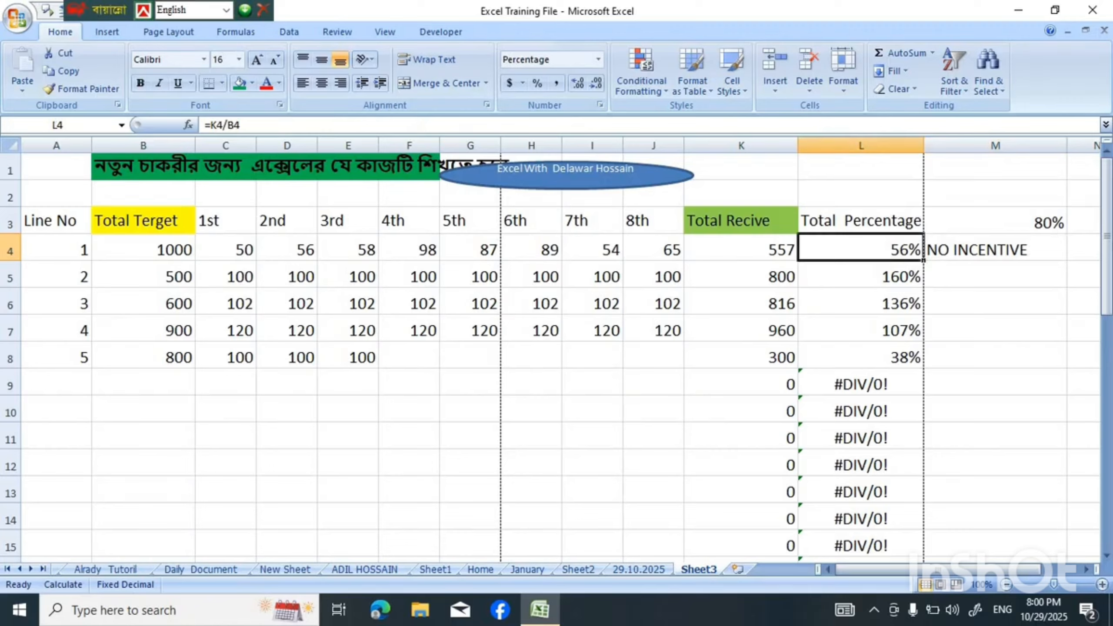
left_click(995, 249)
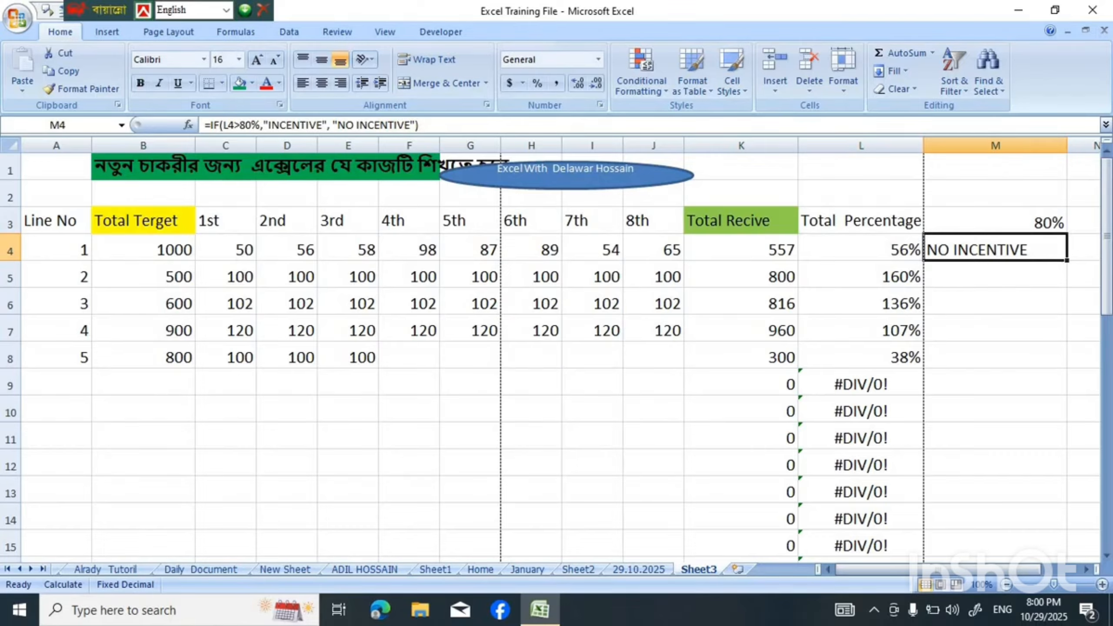
Set line 1's 6th figure in H4 to 100 to test the incentive formula
left_click(531, 249)
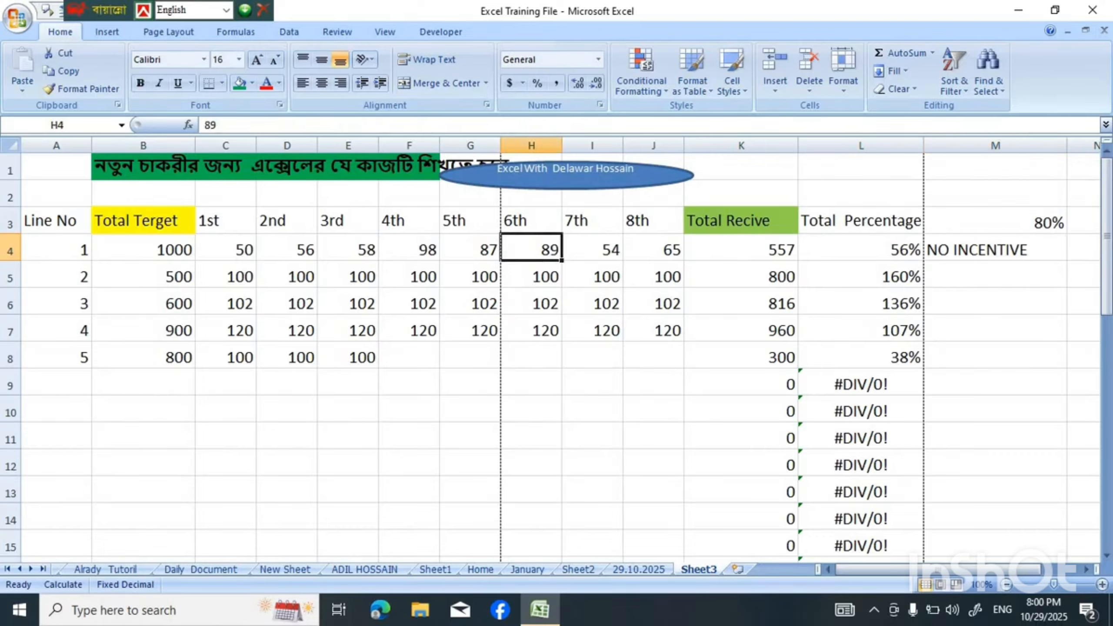
key("BackSpace")
type("10")
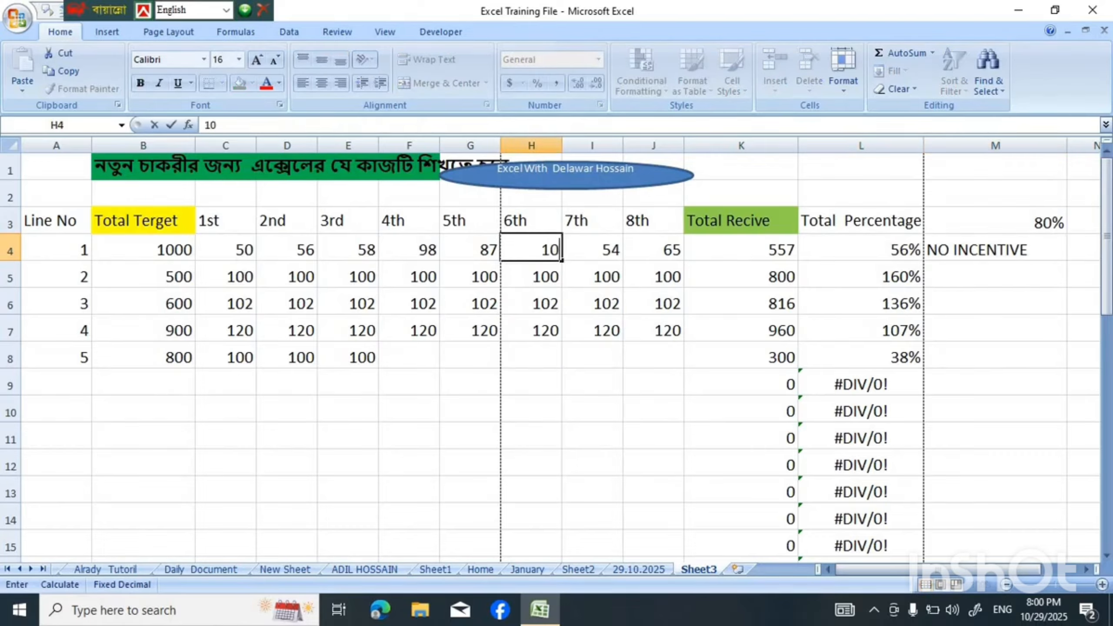
type("0")
key("Return")
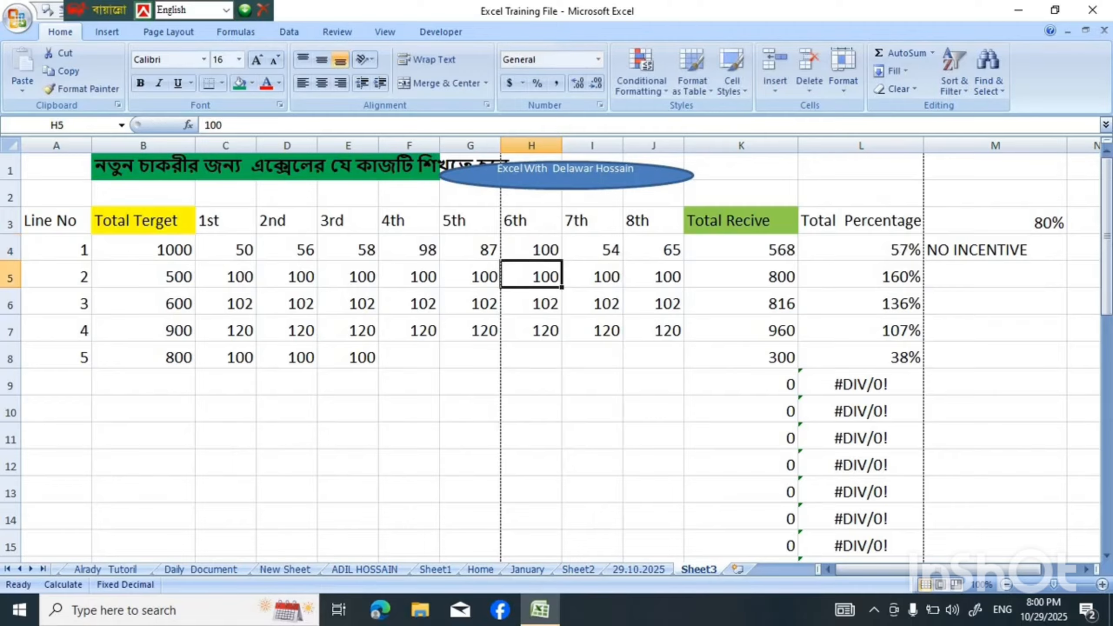
Raise line 1's 6th figure in H4 to 400 and check the incentive formula in M4
left_click(531, 249)
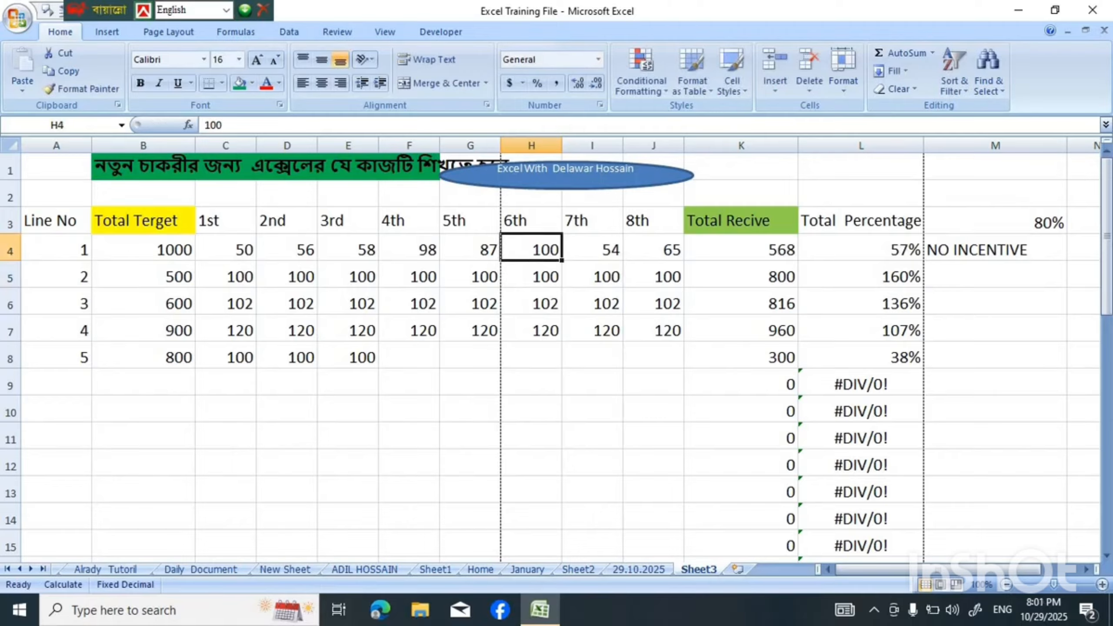
type("400")
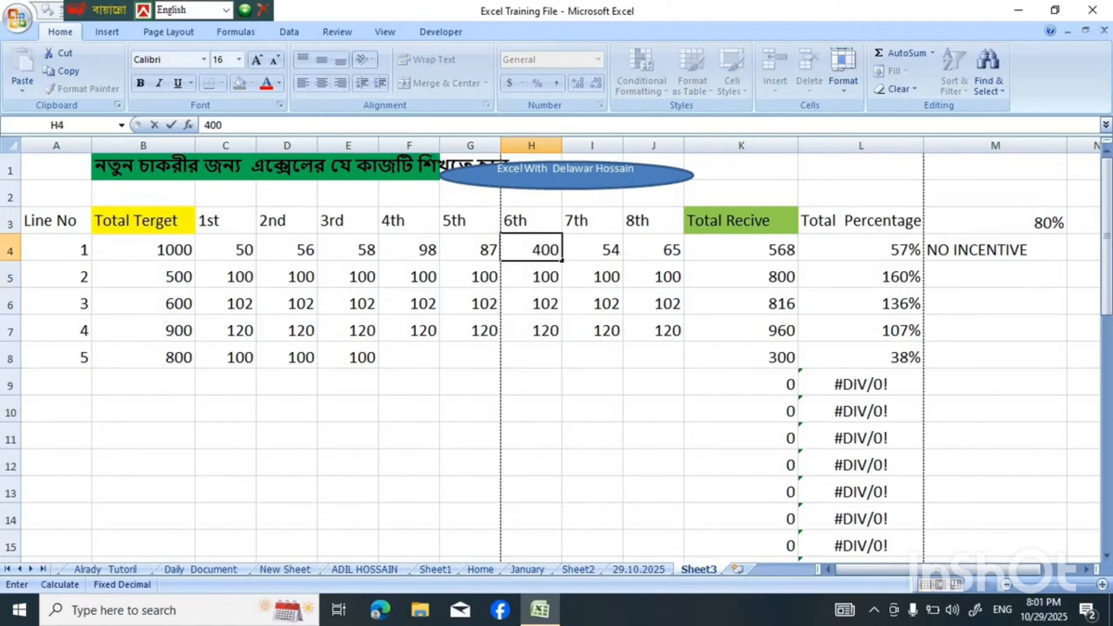
key("Return")
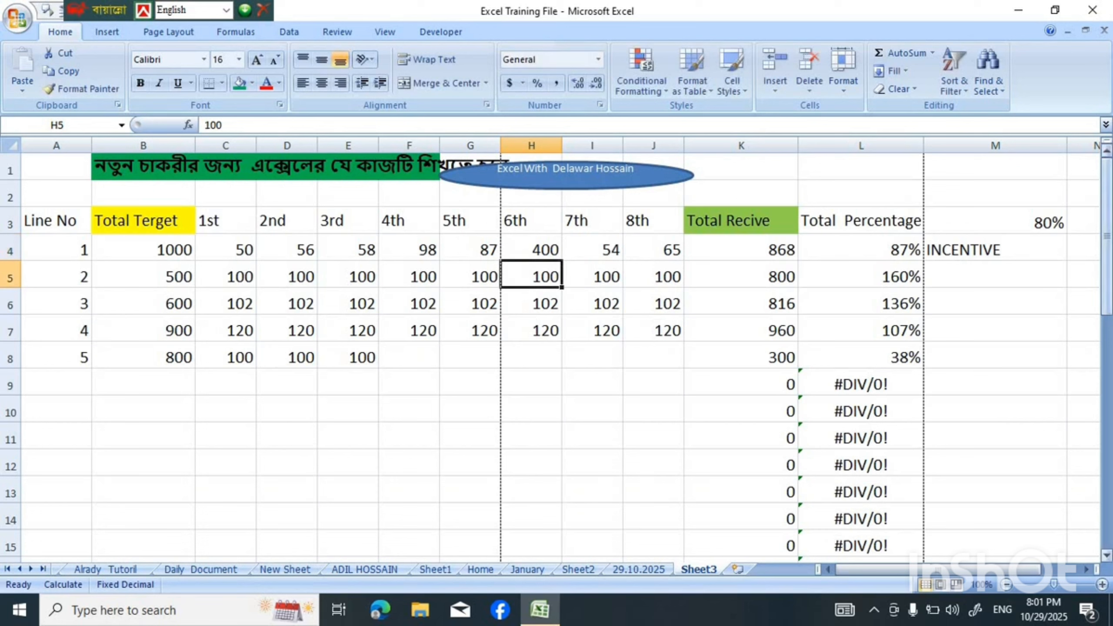
left_click(995, 249)
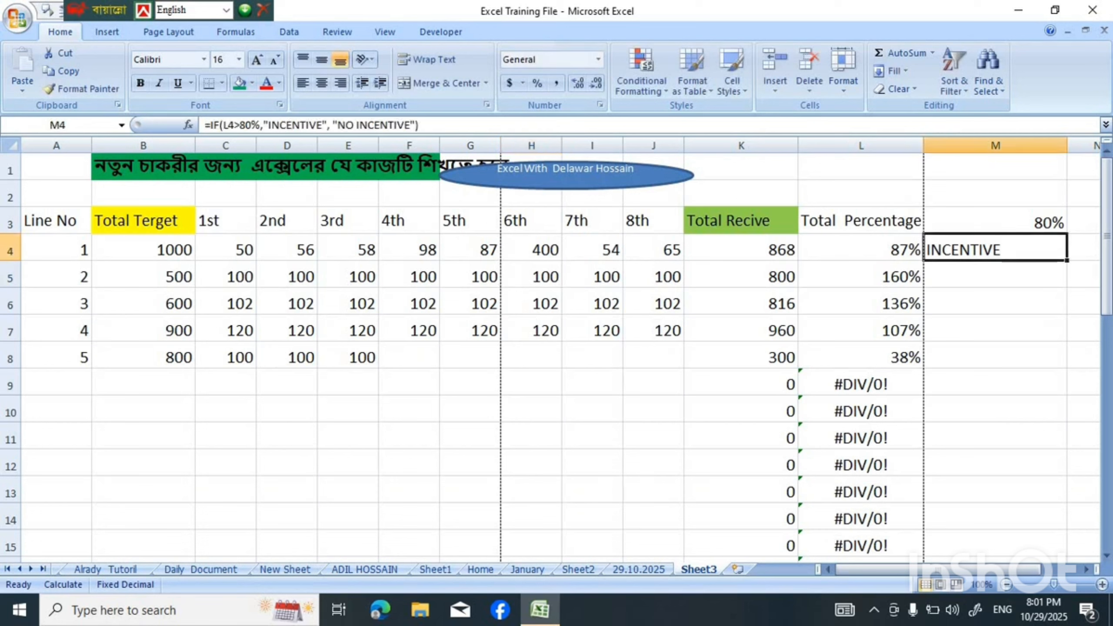
Set line 1's 6th figure in H4 to 10 and recheck the incentive formula in M4
left_click(532, 249)
type("10")
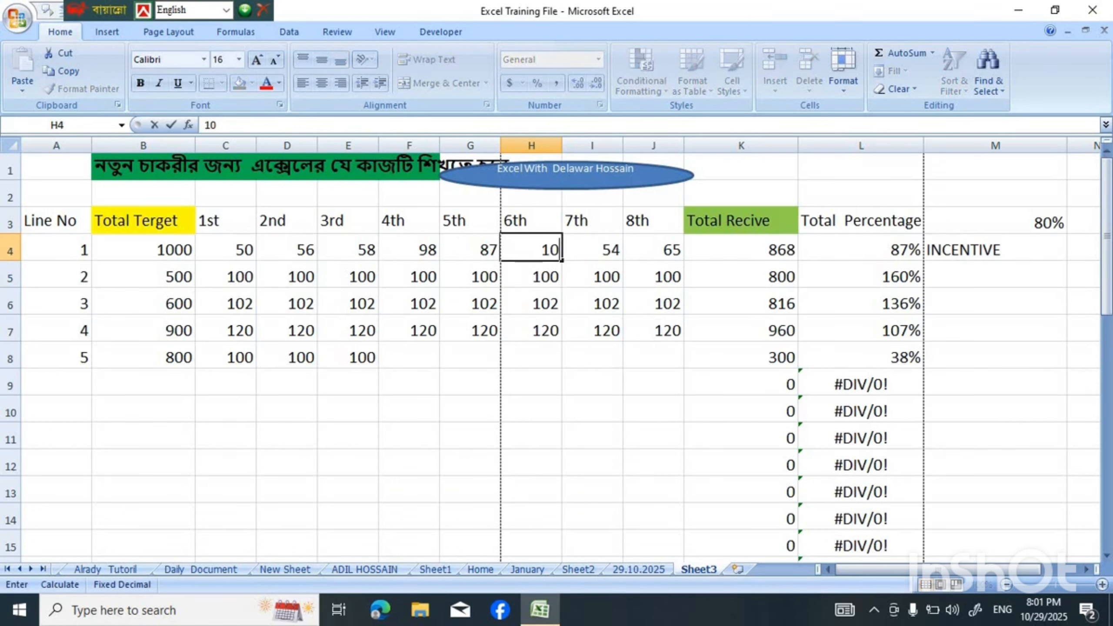
key("Return")
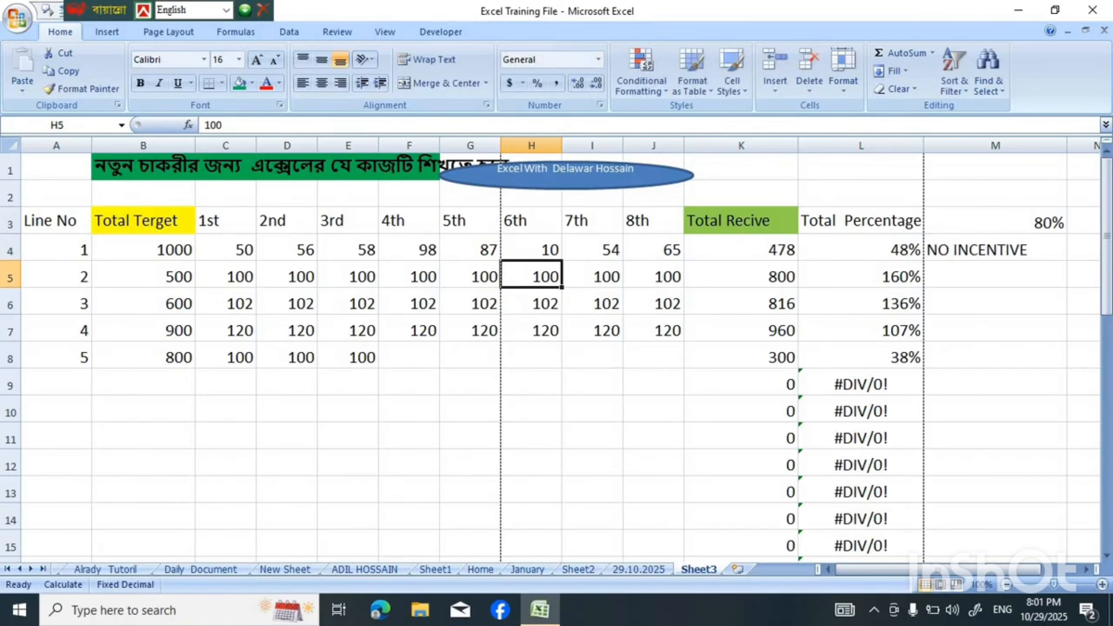
left_click(995, 249)
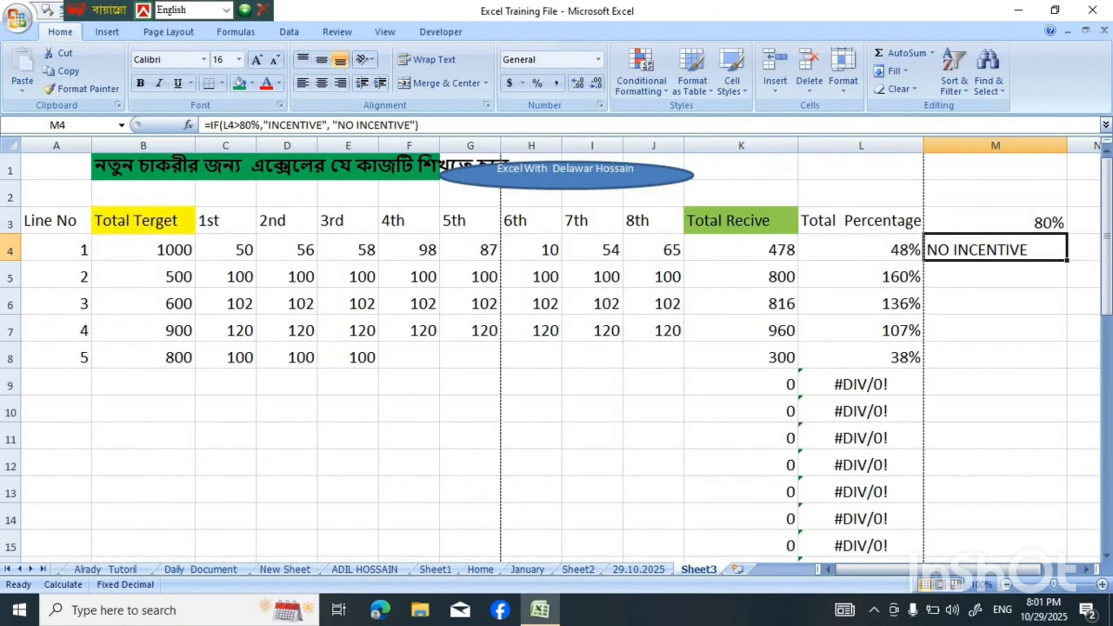
Copy the incentive formula from M4 down column M through the rows below line 5
left_click_drag(1066, 260, 1067, 386)
scroll(1066, 385, "up", 7)
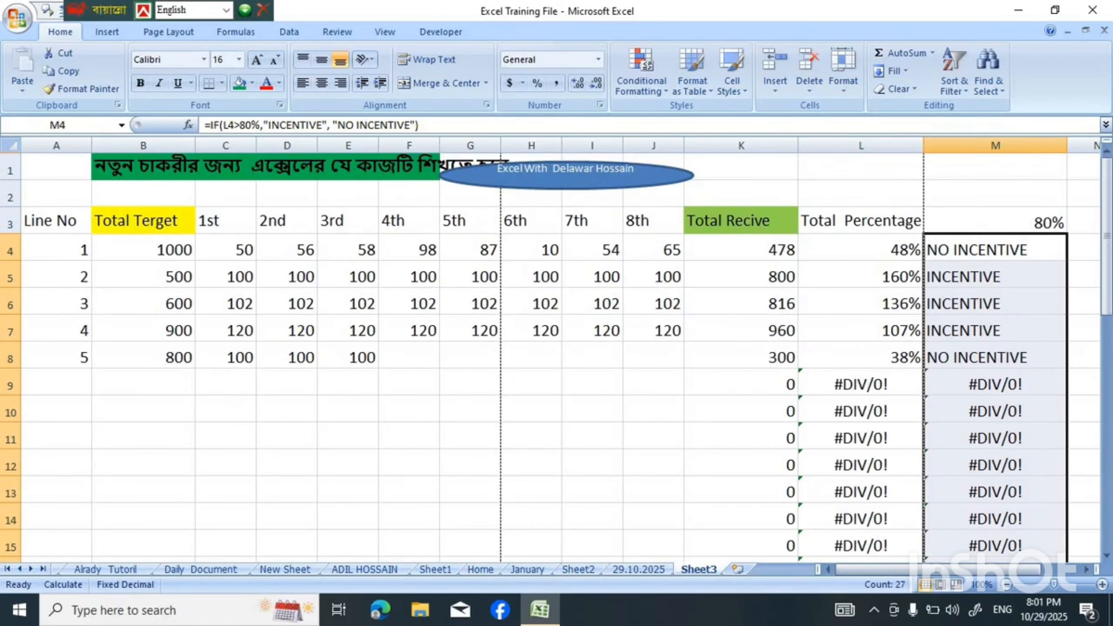
left_click(653, 381)
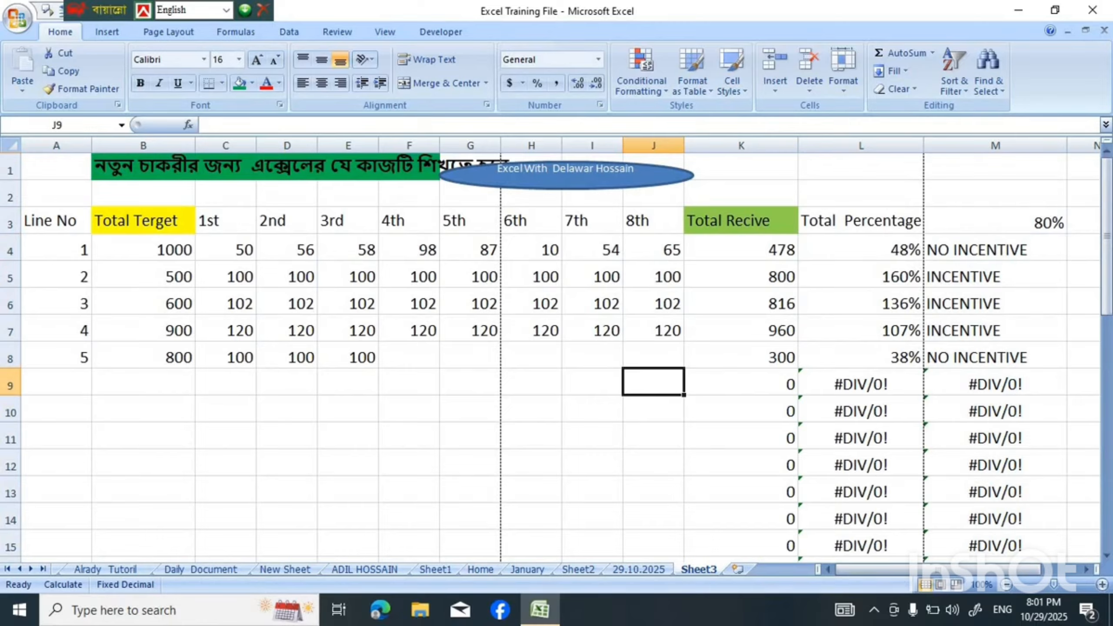
Open the conditional formatting rules manager for the whole of column M
left_click(995, 145)
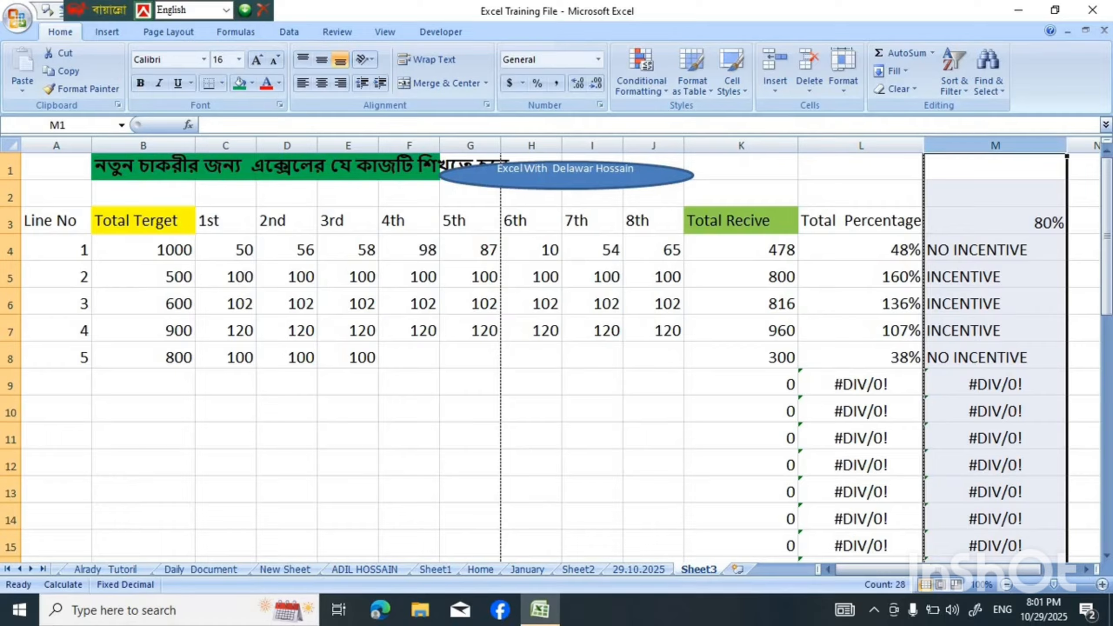
left_click(642, 74)
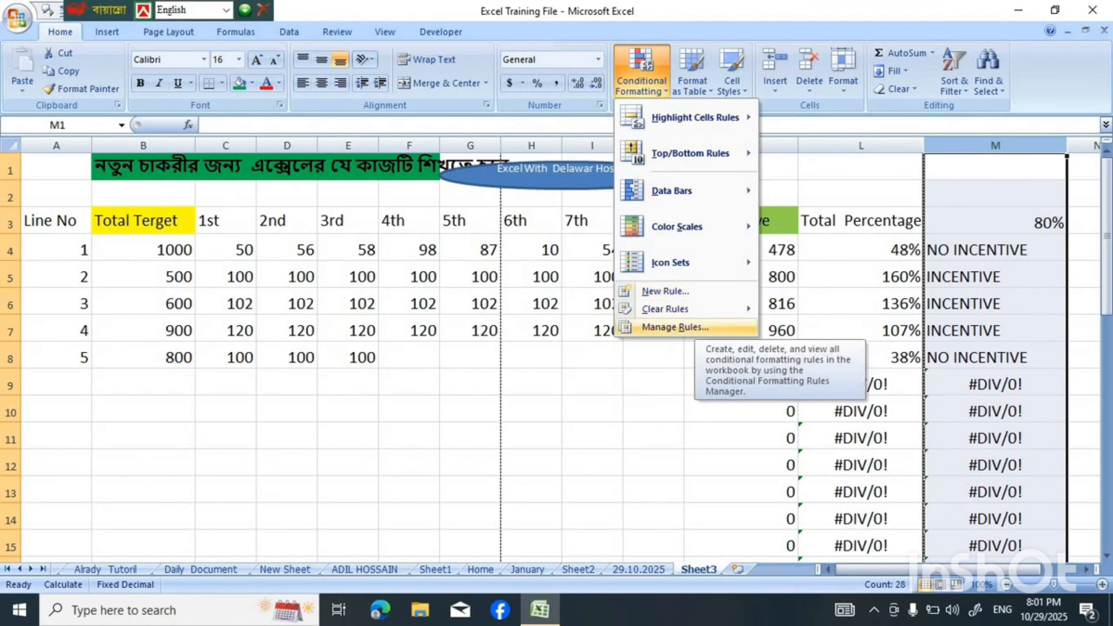
left_click(674, 327)
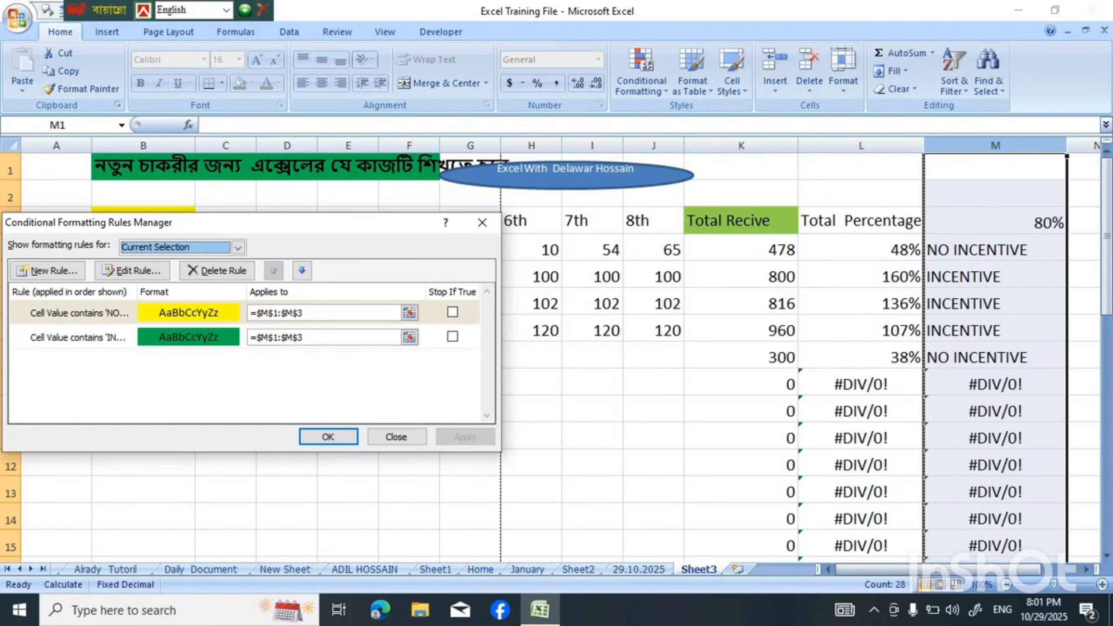
left_click_drag(131, 222, 350, 119)
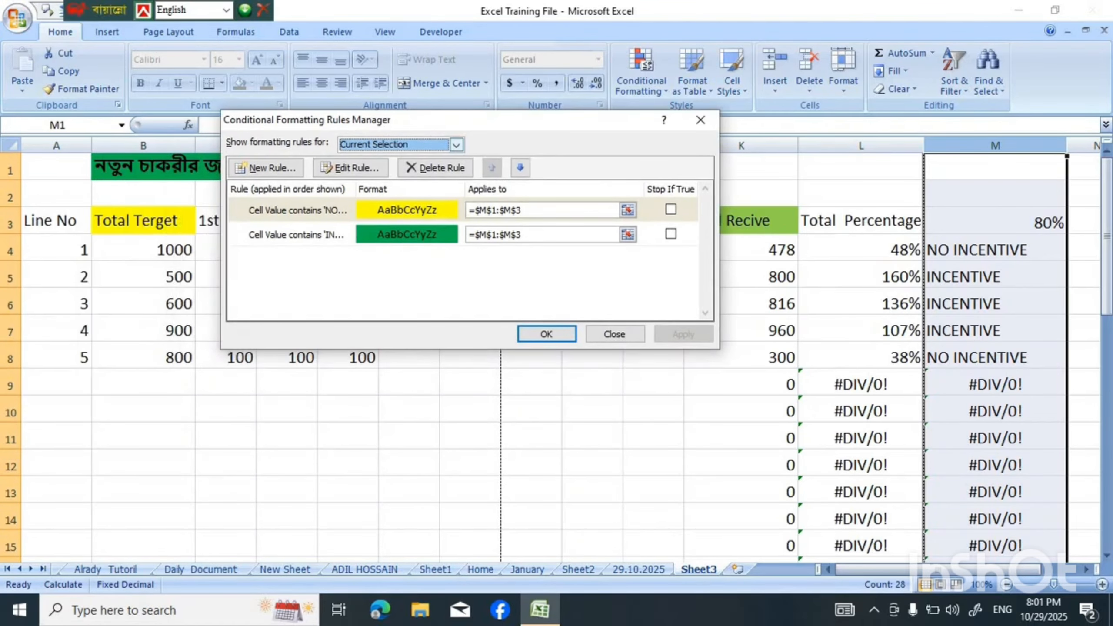
Create a rule that formats only cells with specific text containing INCENTIVE
left_click(265, 168)
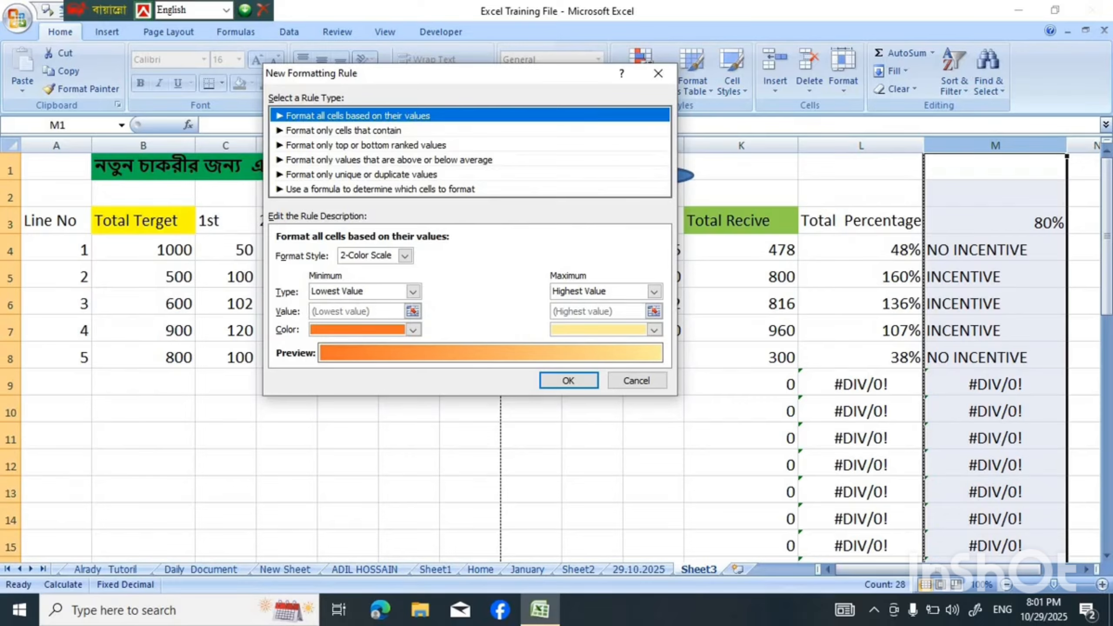
left_click(350, 131)
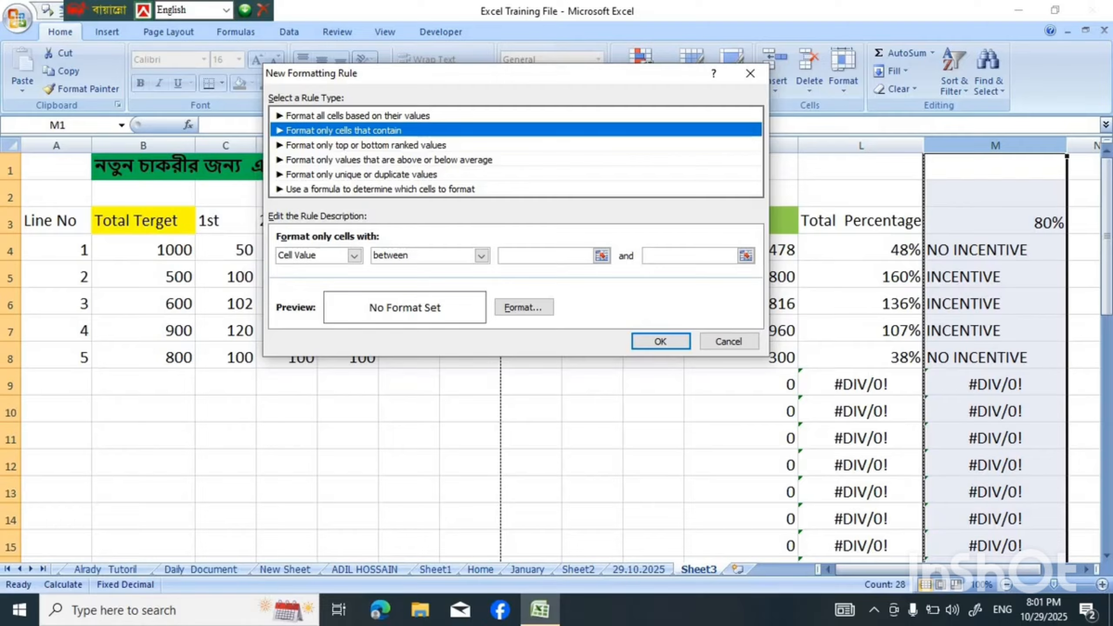
left_click(353, 255)
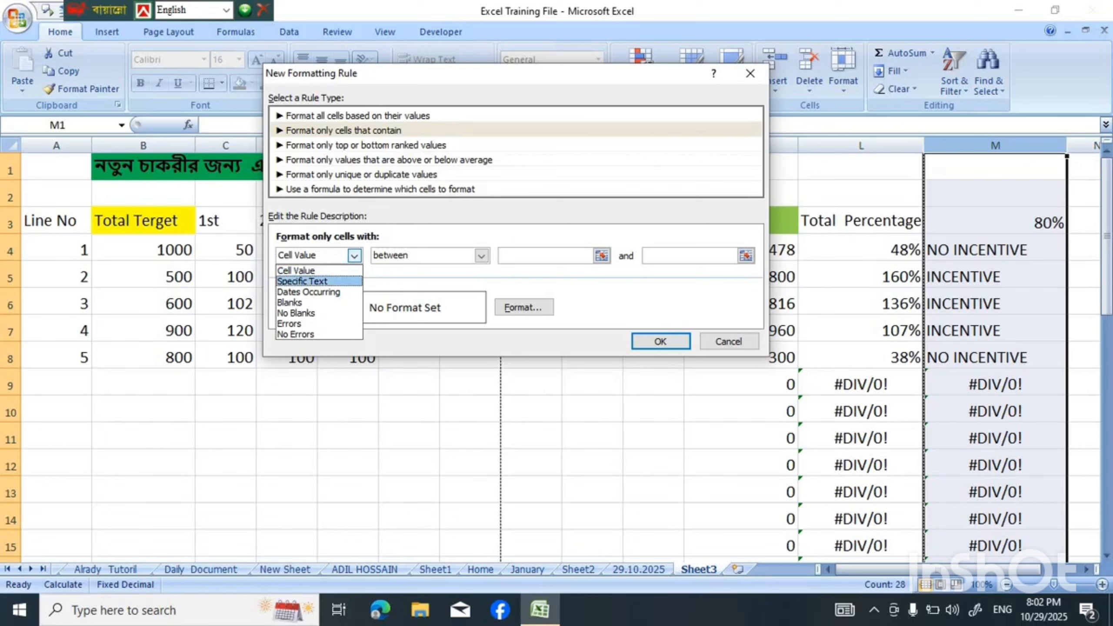
left_click(302, 281)
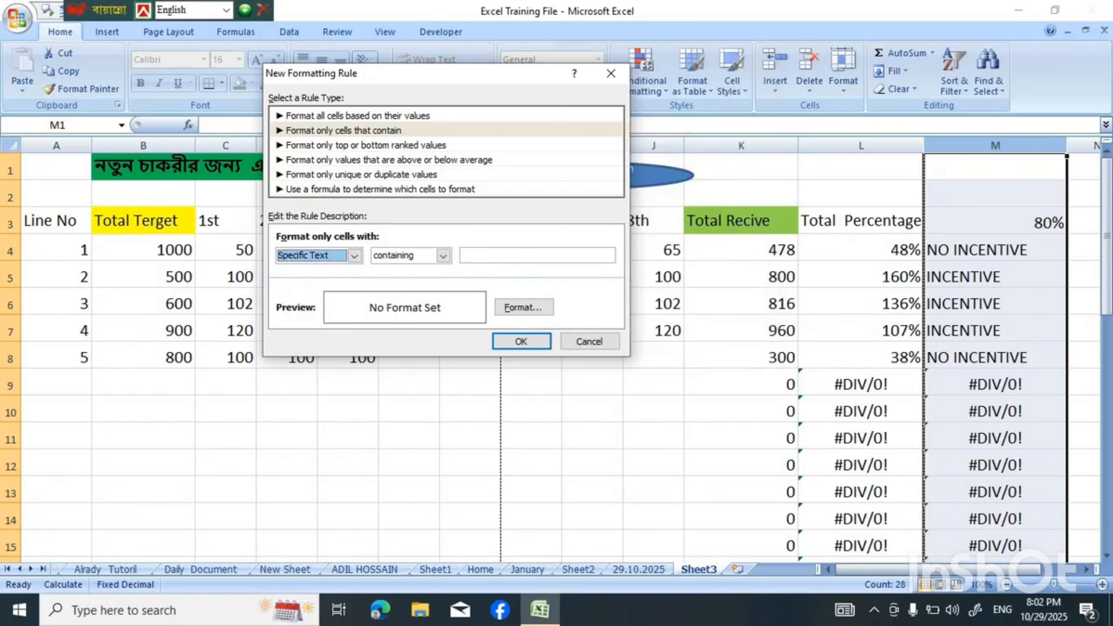
left_click(443, 255)
left_click(392, 270)
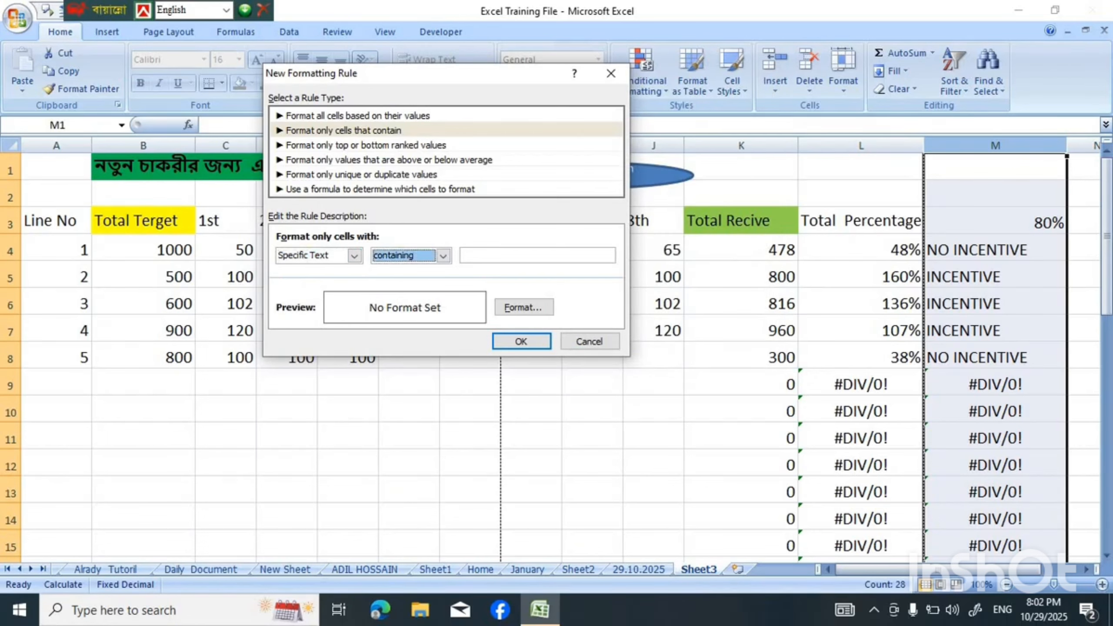
left_click(525, 255)
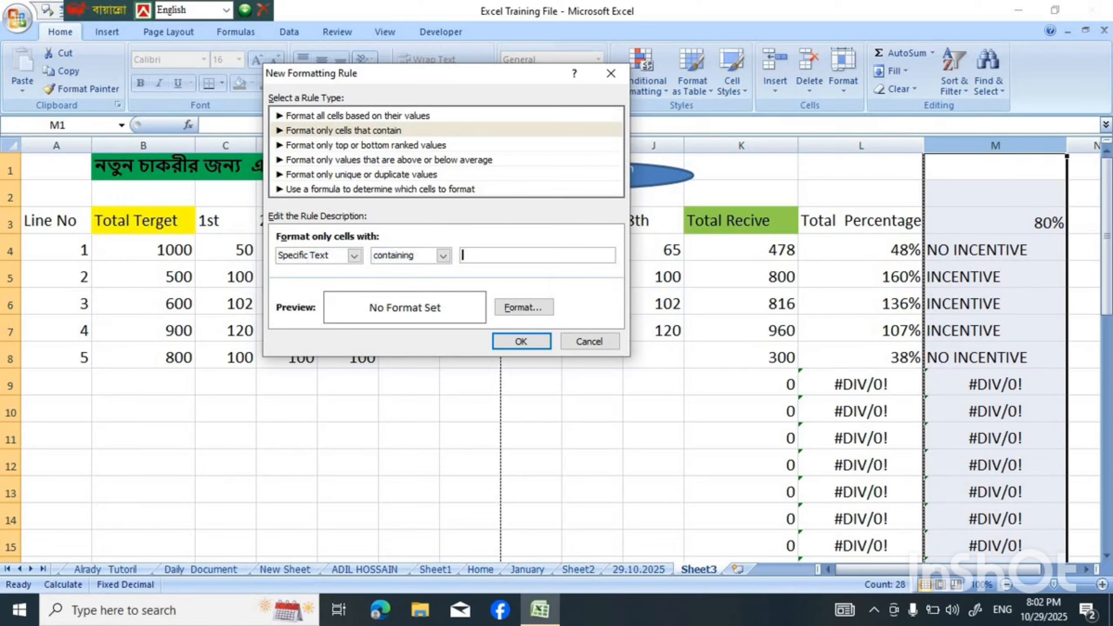
type("INCENTIVE")
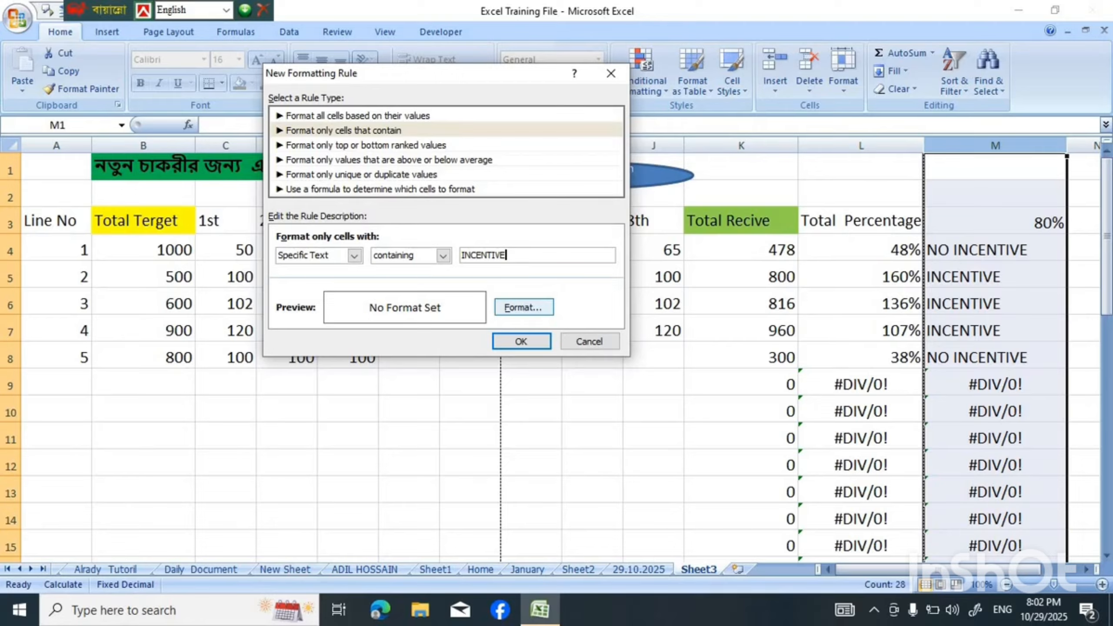
Give the INCENTIVE rule a green fill and apply it to column M
left_click(524, 306)
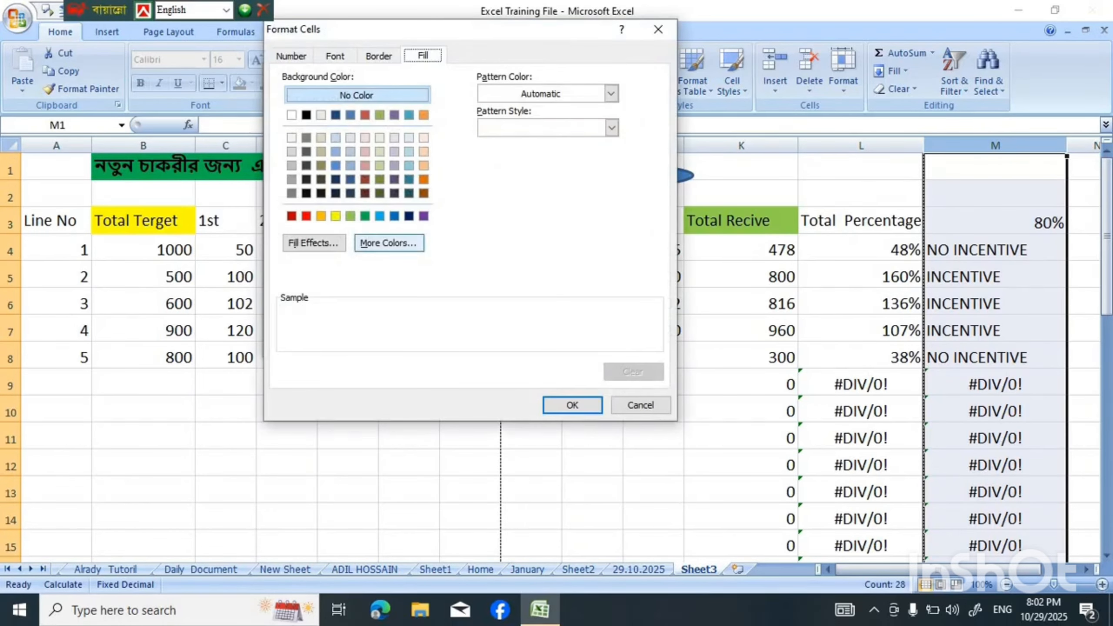
left_click(380, 216)
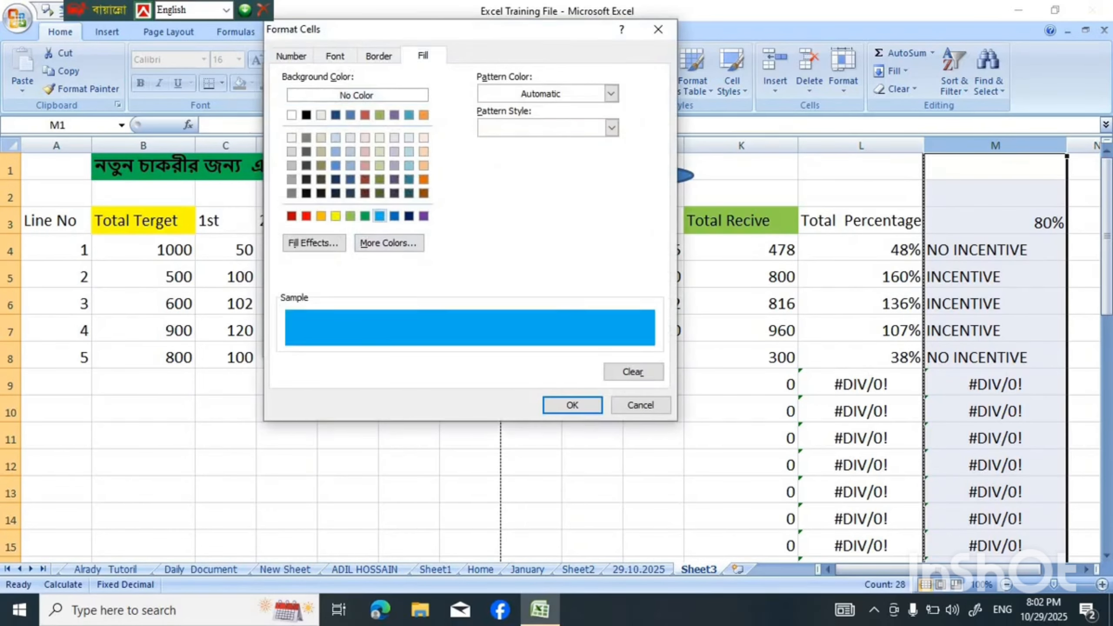
left_click(365, 216)
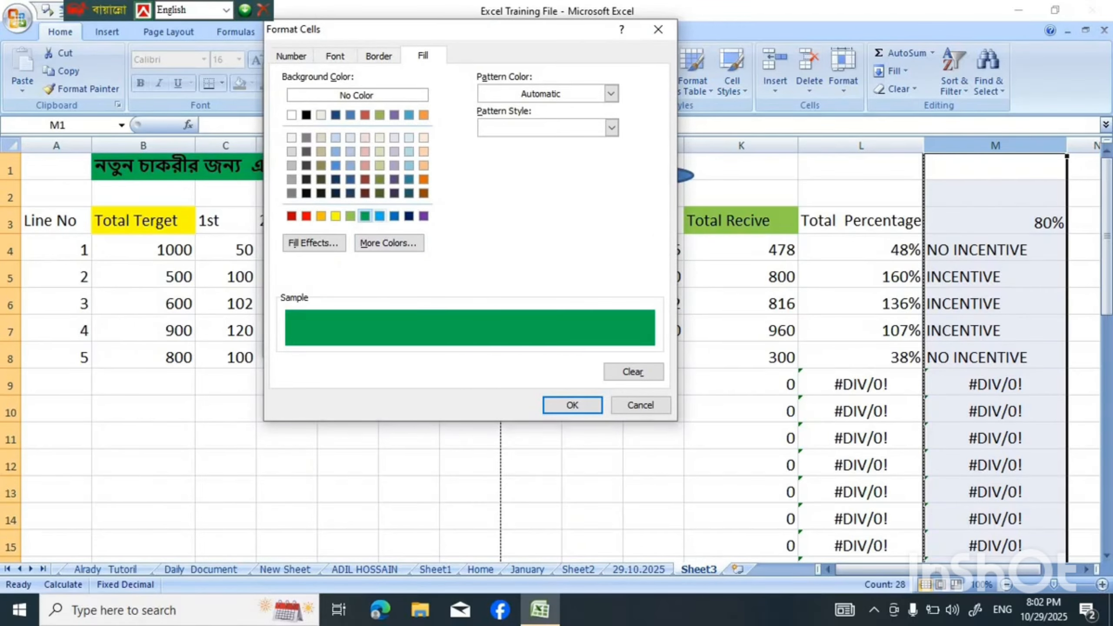
left_click(572, 405)
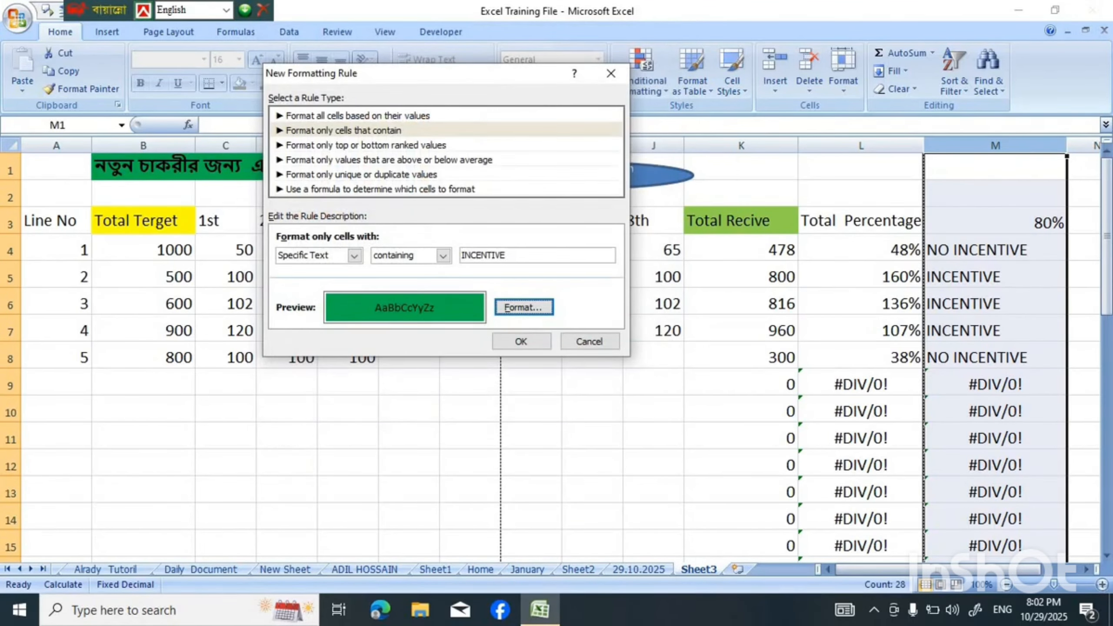
left_click(521, 341)
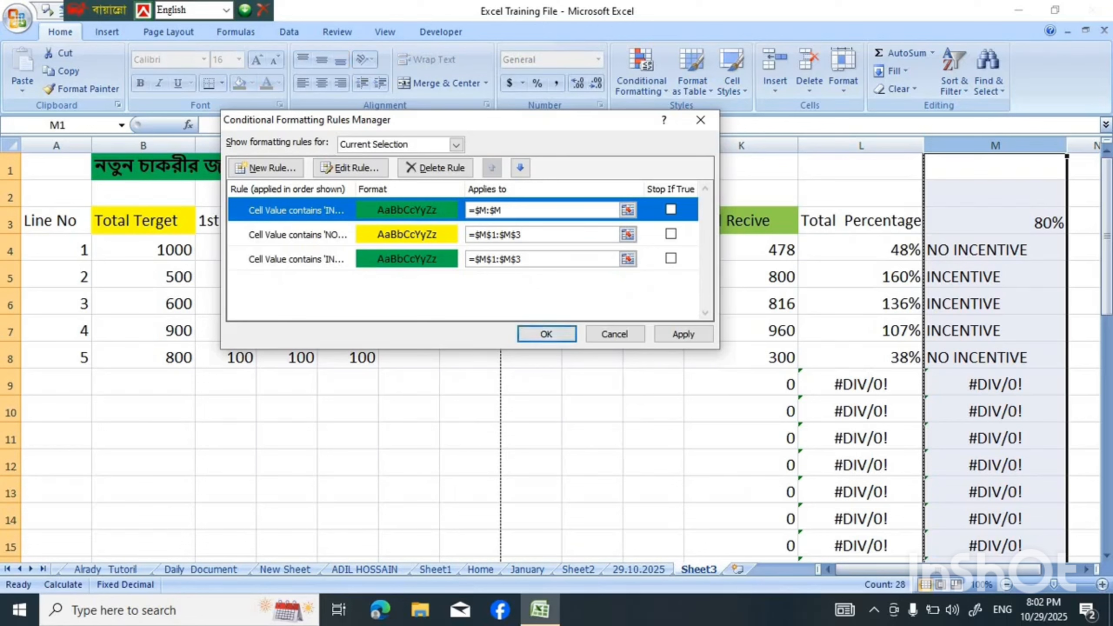
left_click(683, 333)
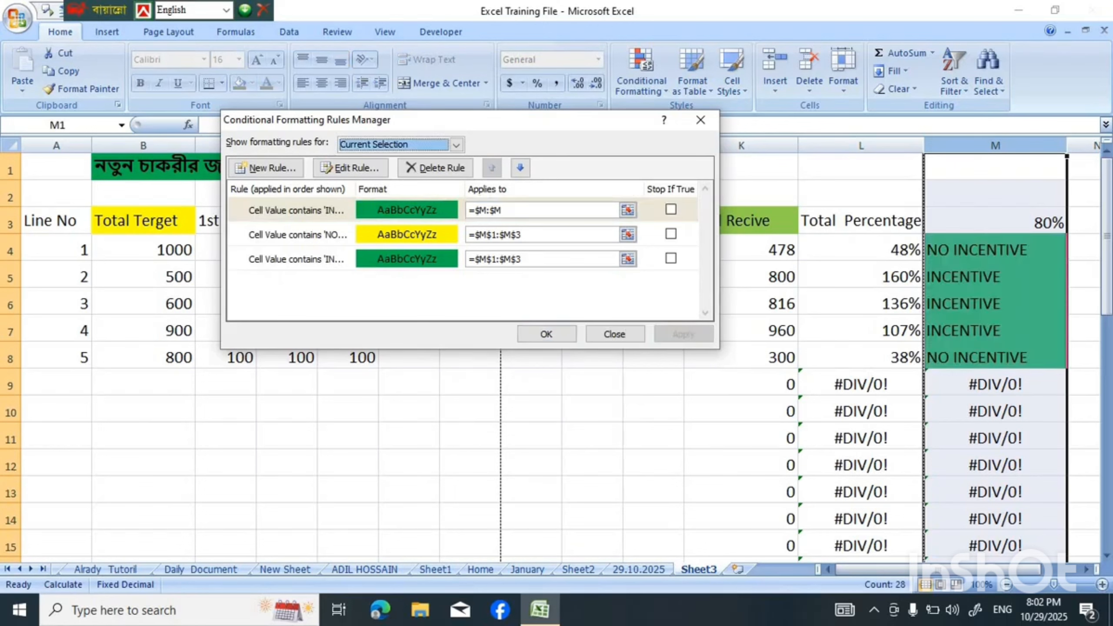
Create a second column M rule for cells with specific text containing NO INCENTIVE
left_click(266, 168)
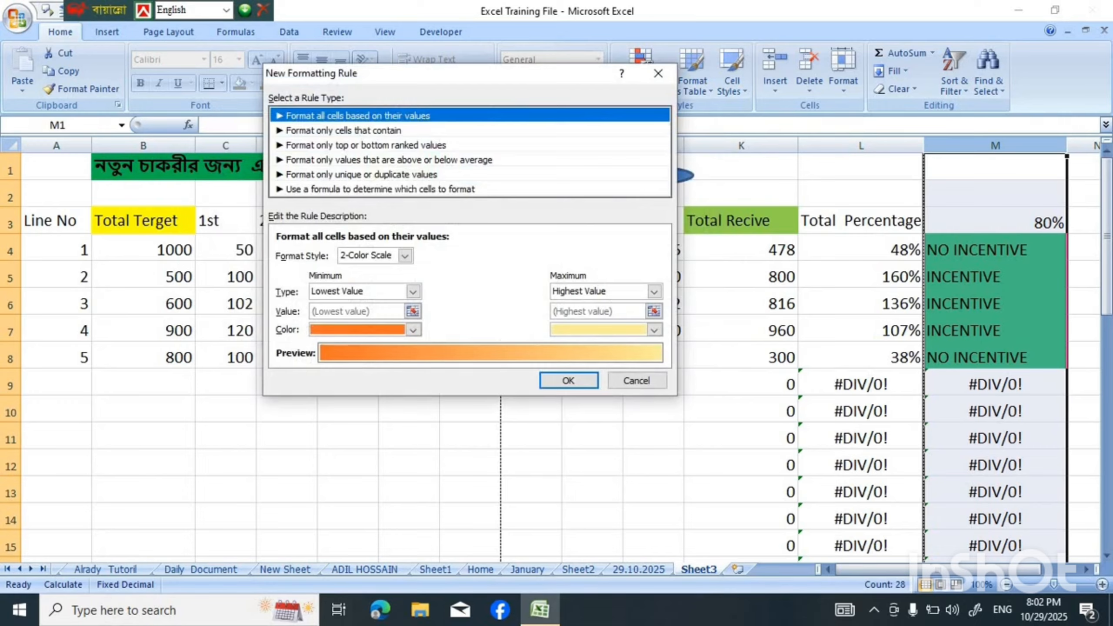
left_click(343, 130)
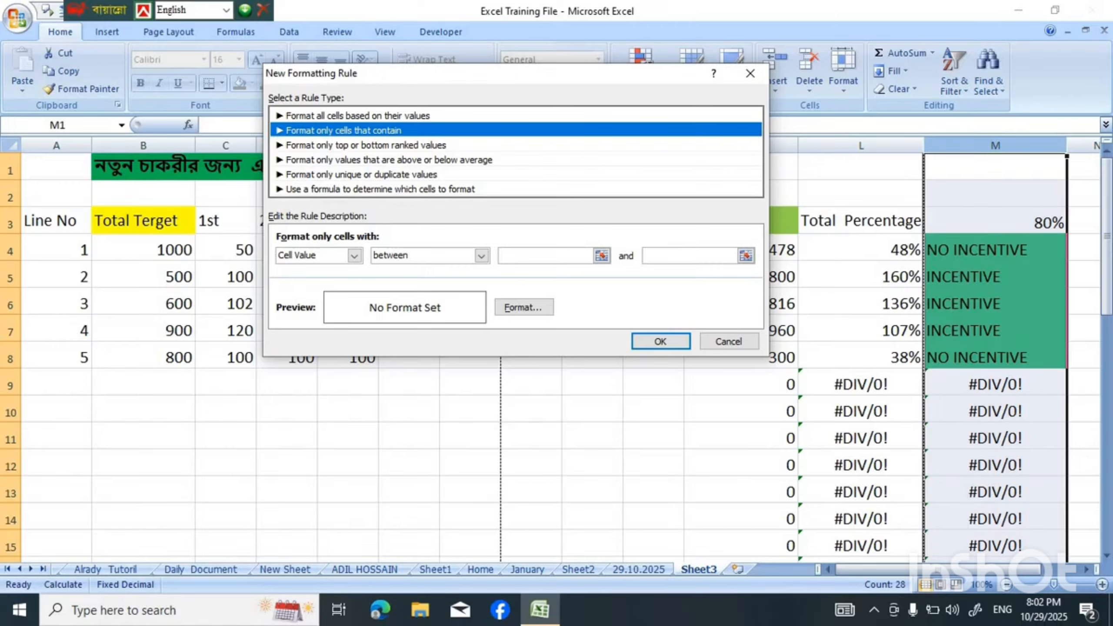
left_click(354, 255)
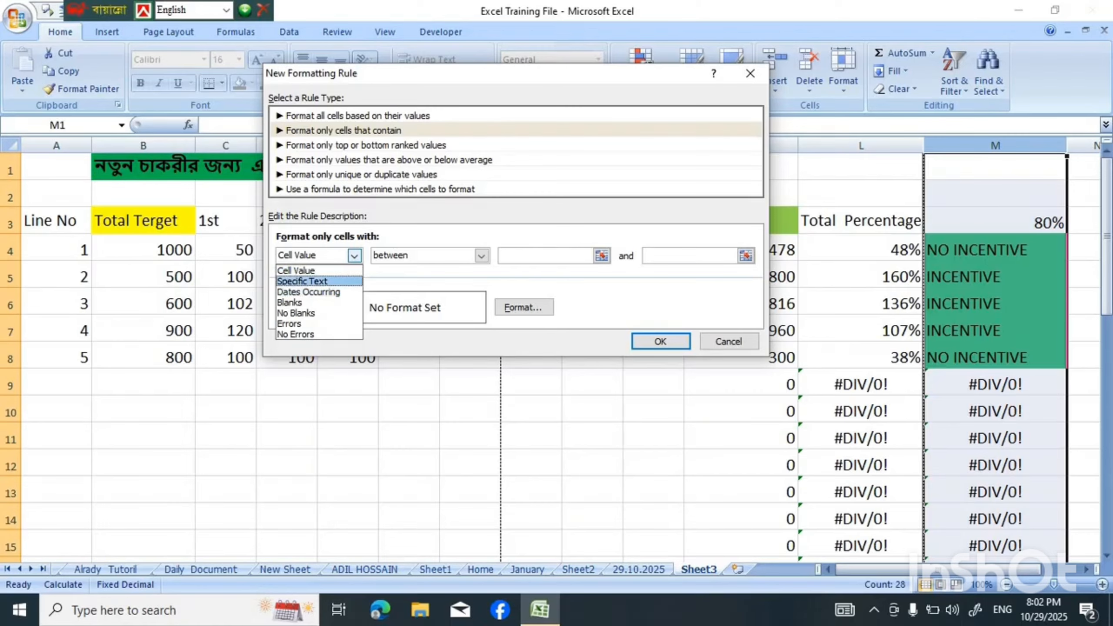
left_click(302, 281)
left_click(504, 255)
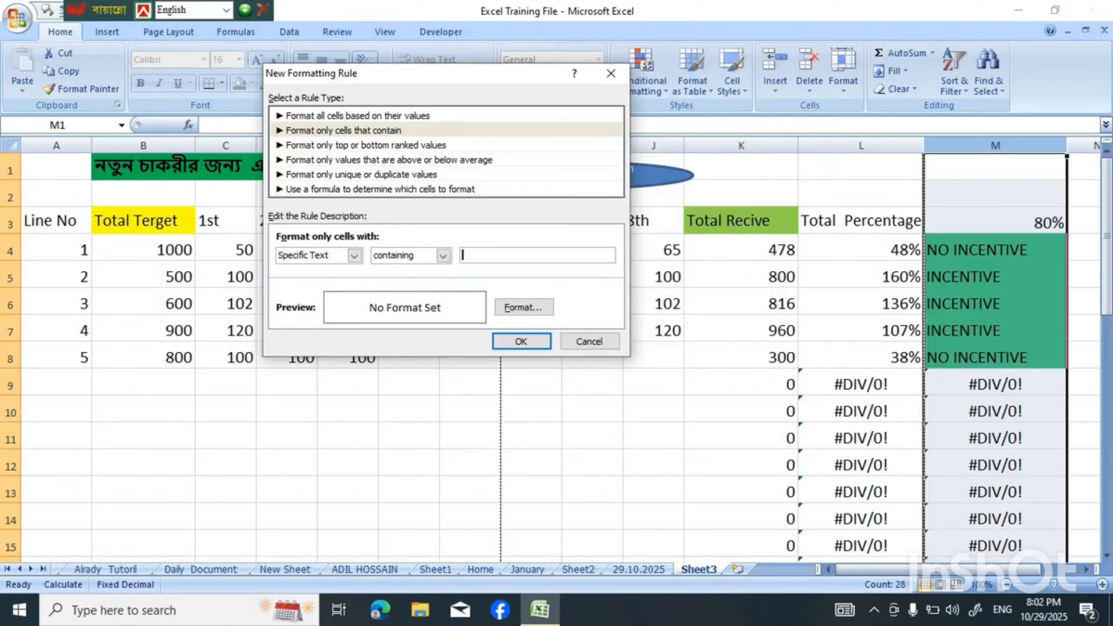
type("NO INCENTIVE")
Give the NO INCENTIVE rule a yellow fill, apply it to column M and close the rules manager
left_click(523, 307)
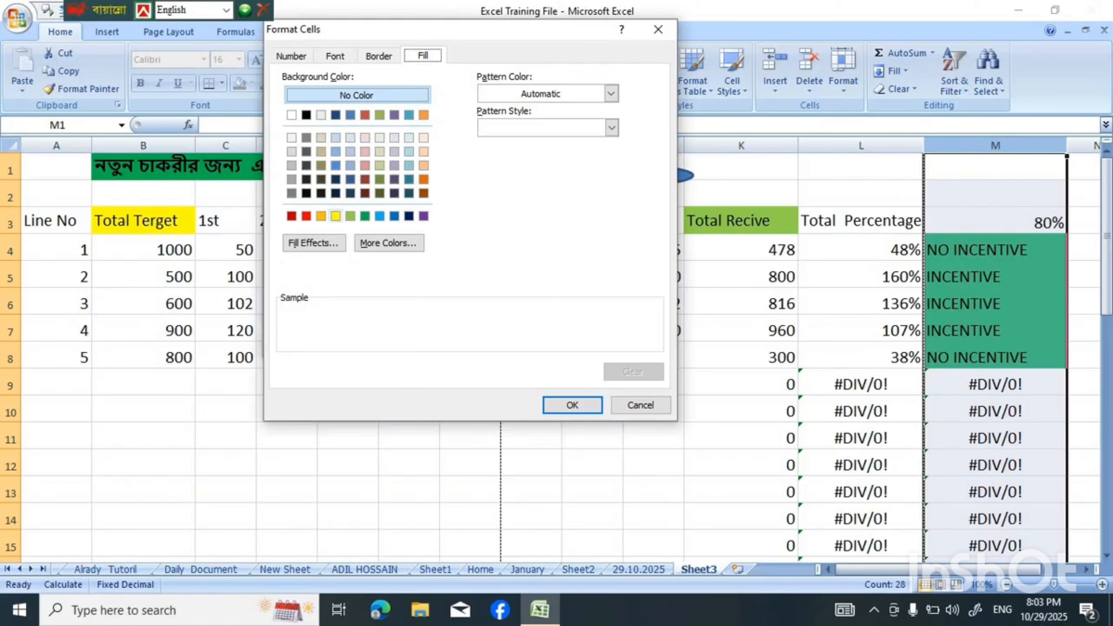
left_click(336, 216)
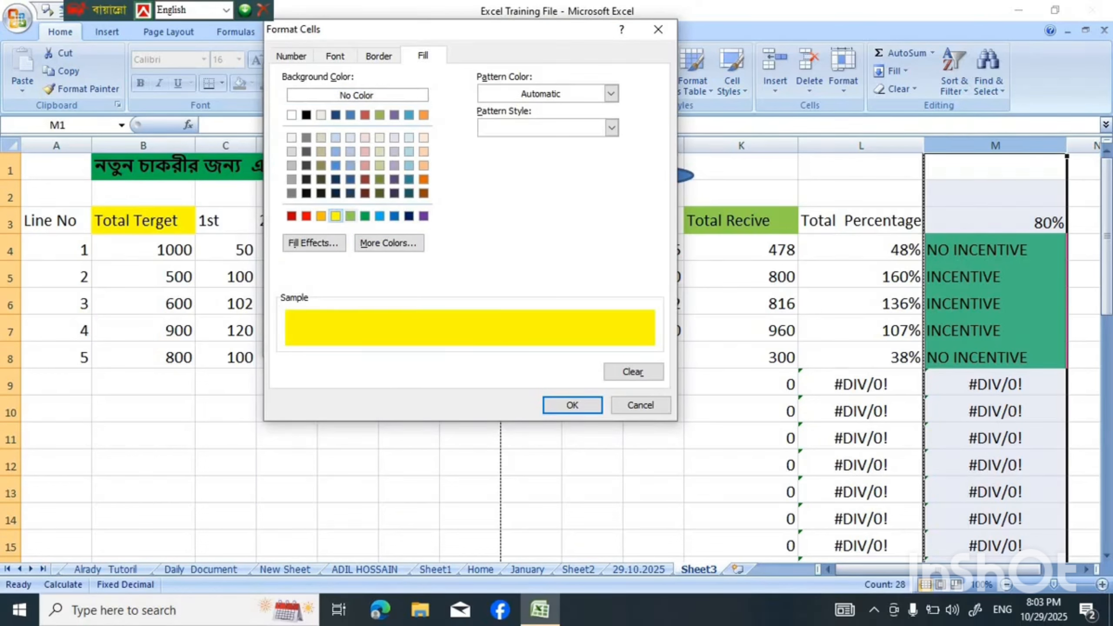
left_click(350, 215)
left_click(335, 216)
key("Return")
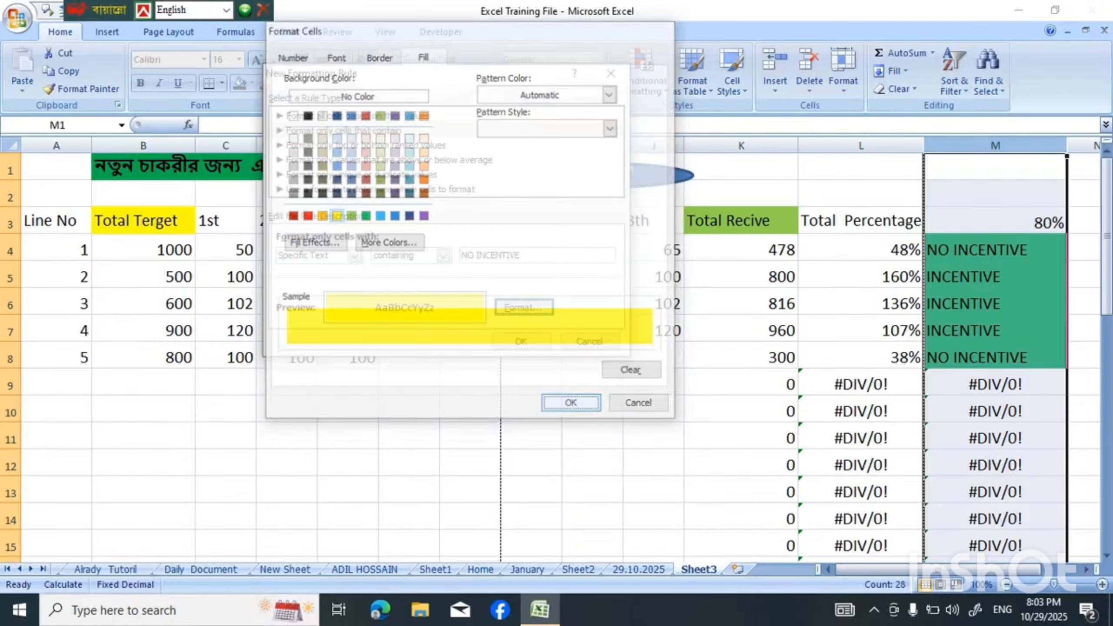
left_click(521, 342)
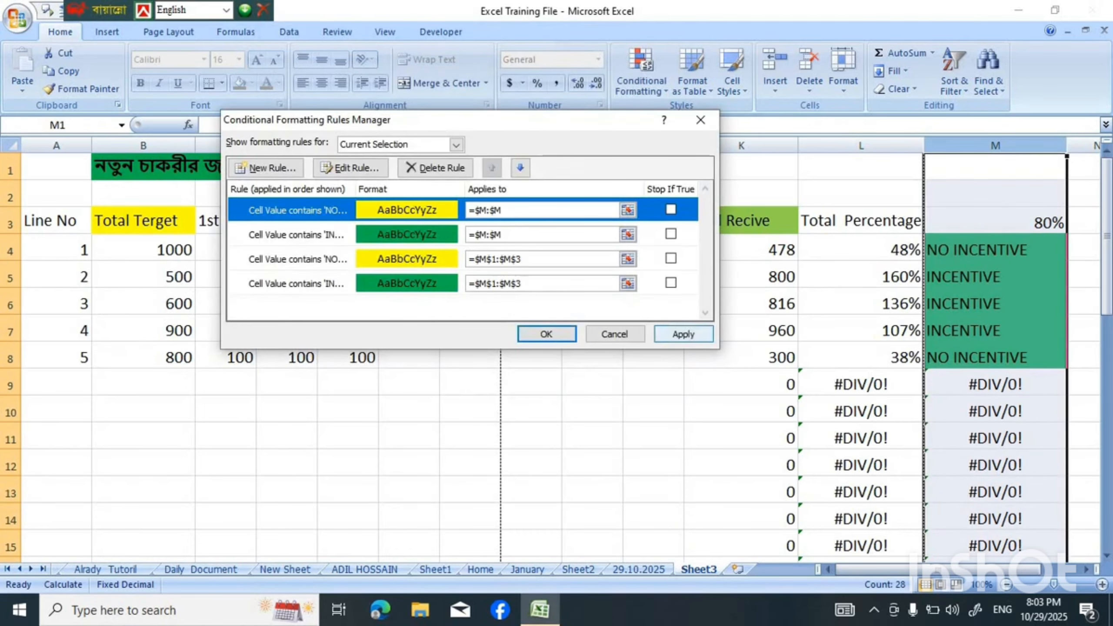
left_click(683, 334)
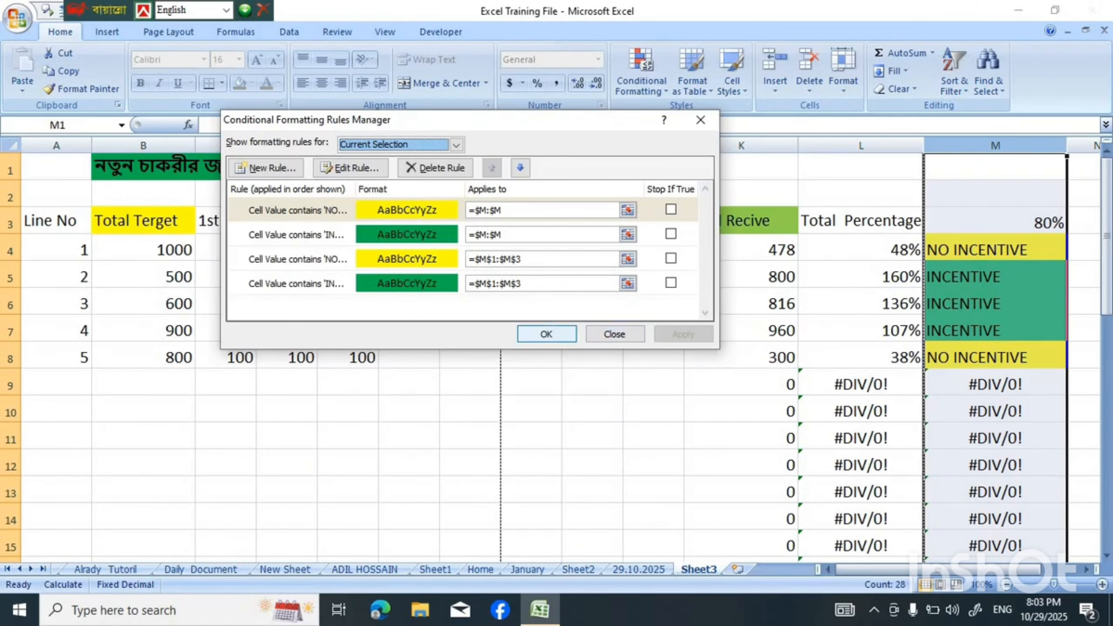
left_click(546, 333)
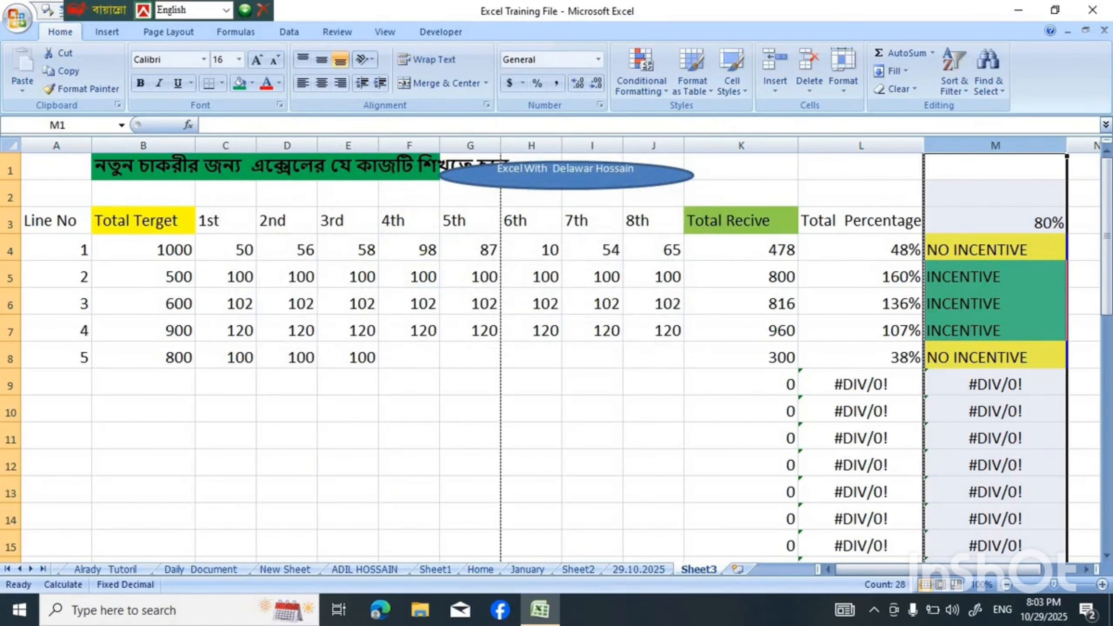
left_click(995, 409)
left_click(995, 304)
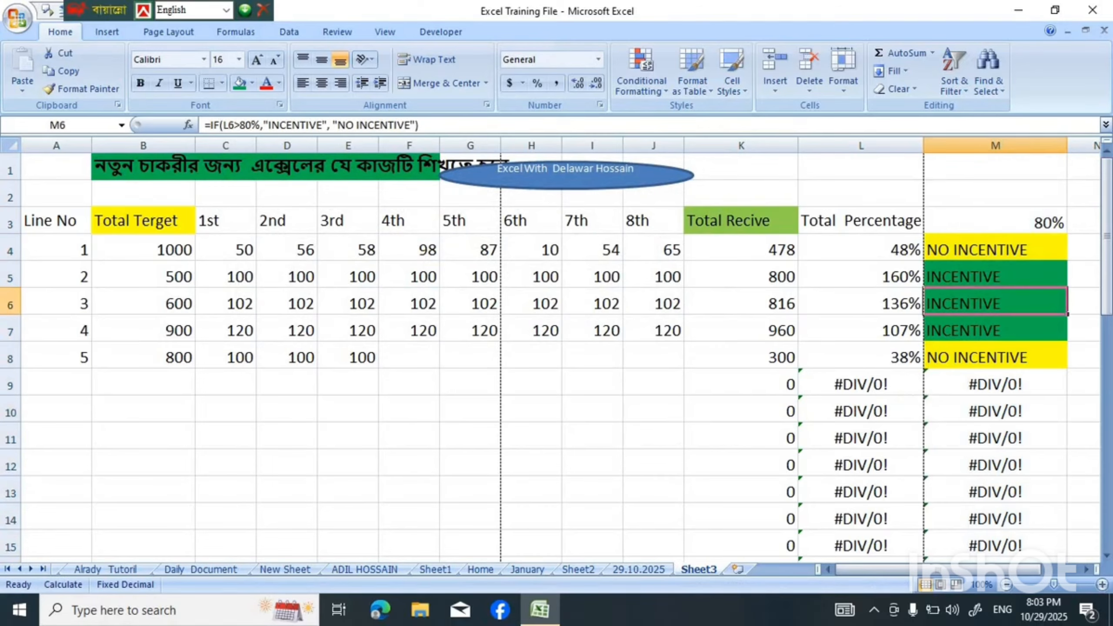
Enter 1600 as the total target in B9, in the row below line 5
left_click(740, 436)
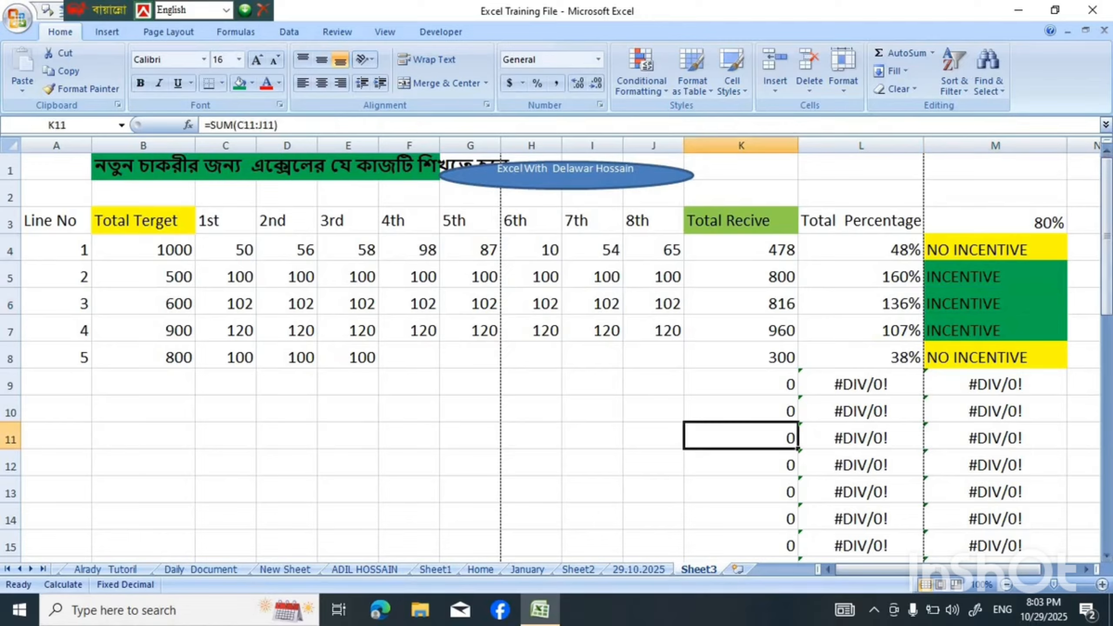
left_click(11, 358)
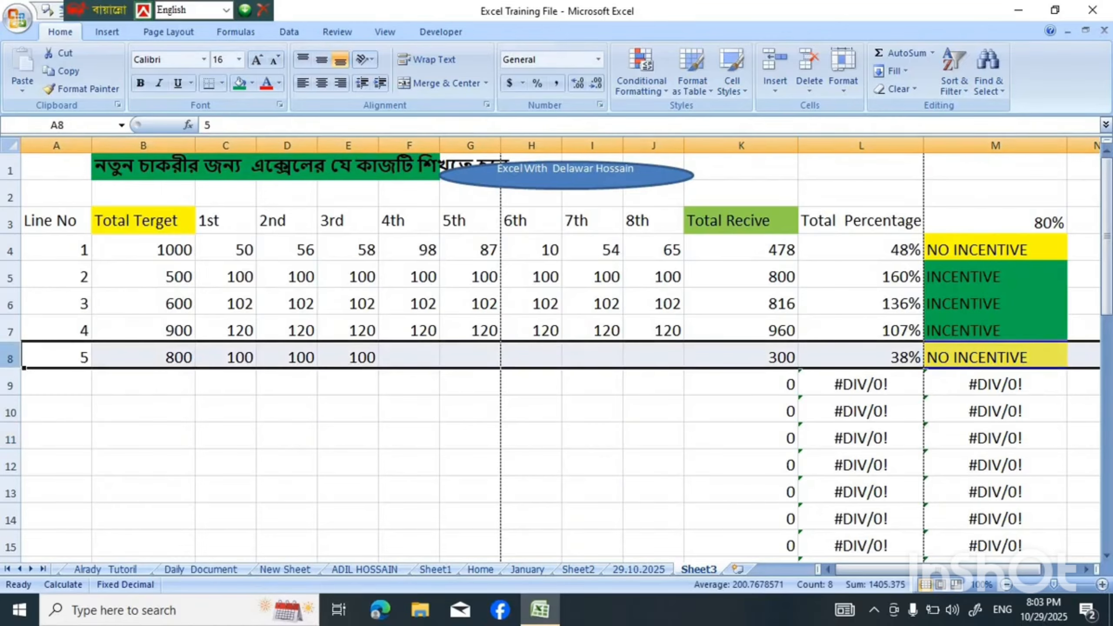
left_click(144, 382)
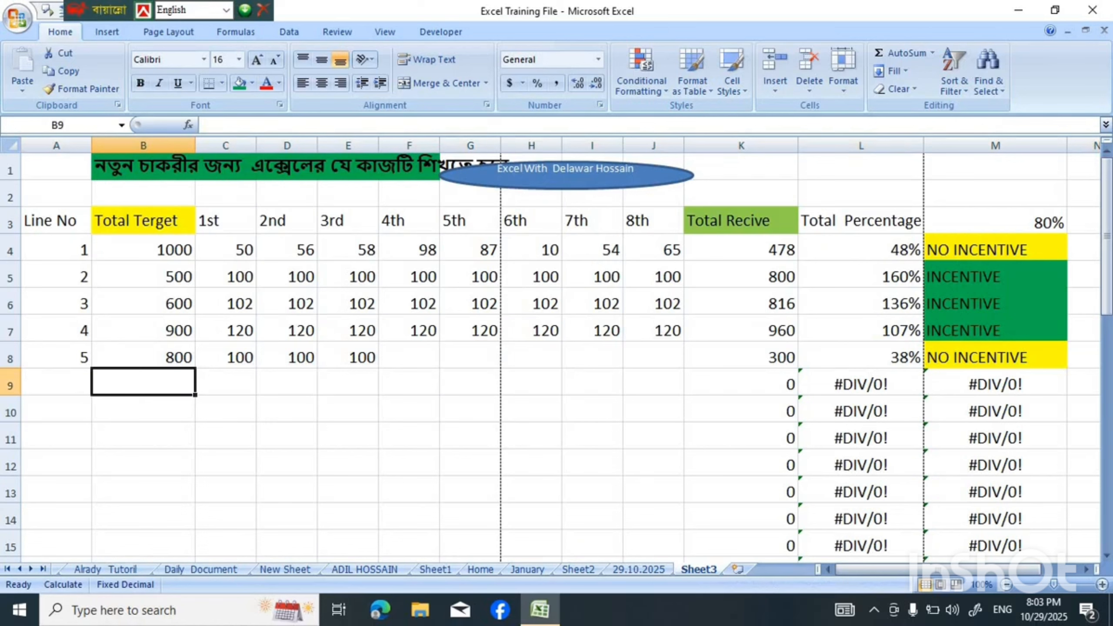
type("1600")
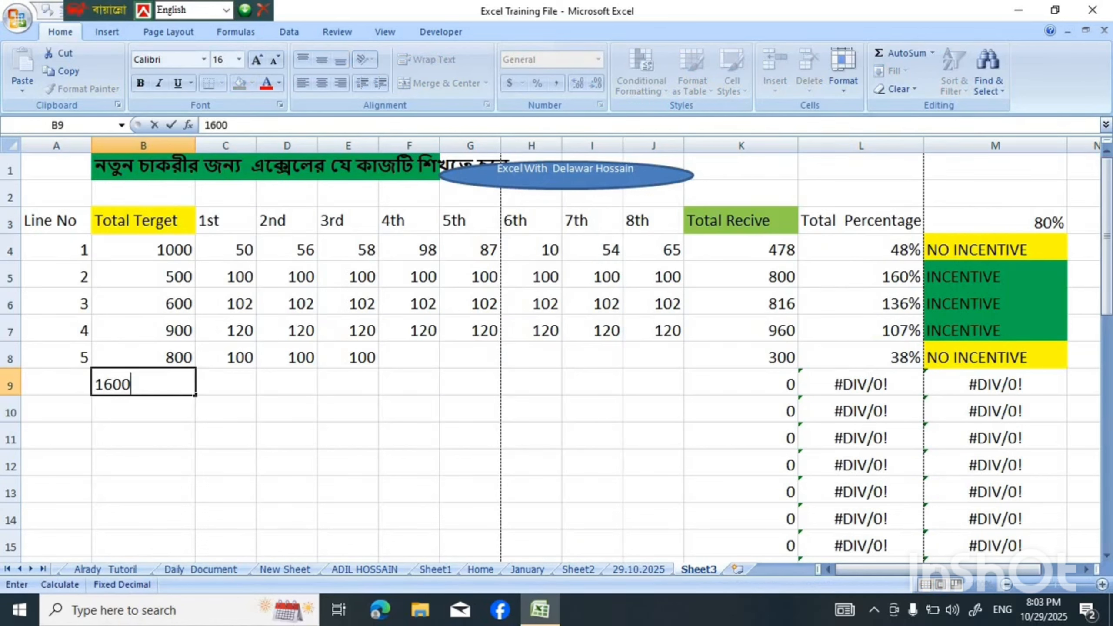
left_click(56, 382)
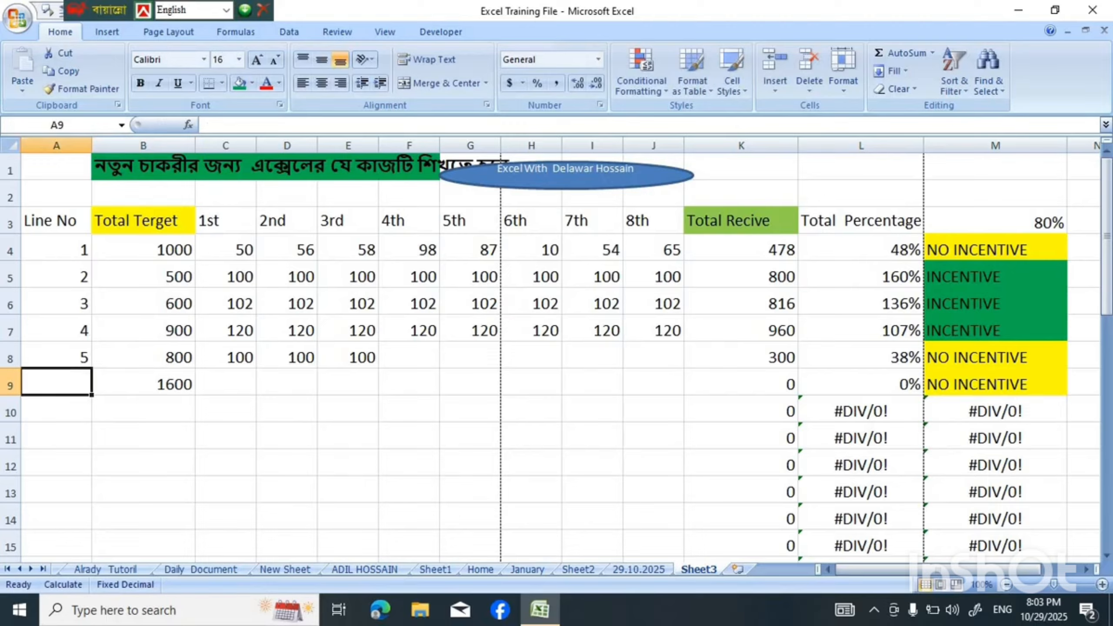
Enter 6 as the line number in A9, beside the 1600 target
type("6")
key("Right")
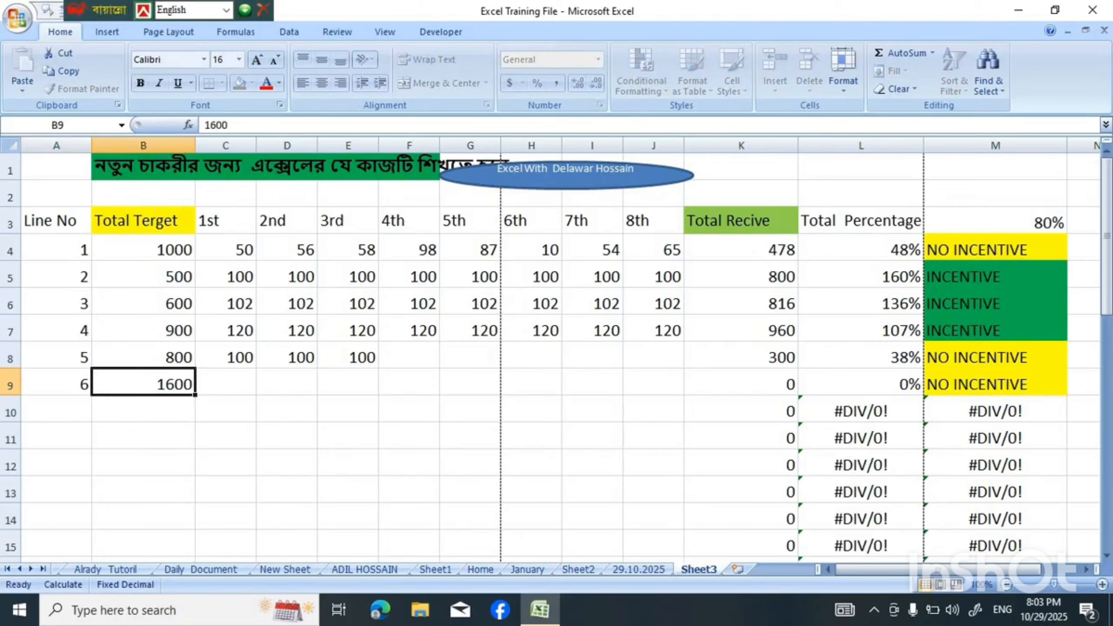
key("Right")
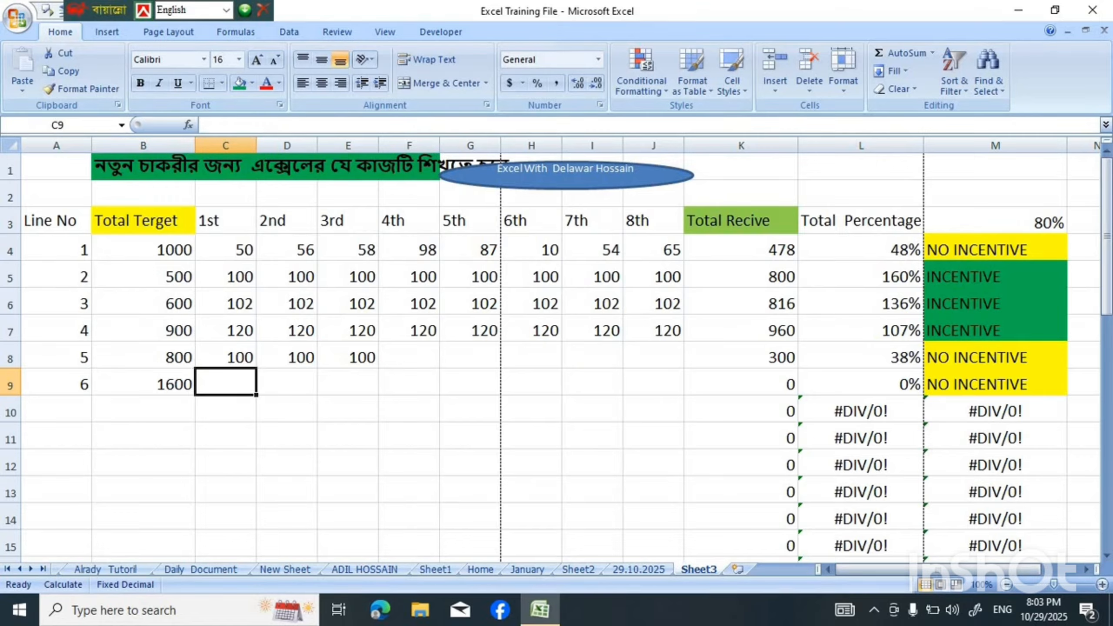
Enter 200 in each of the 1st through 7th columns for line 6, cells C9 to I9
type("1")
key("BackSpace")
type("2")
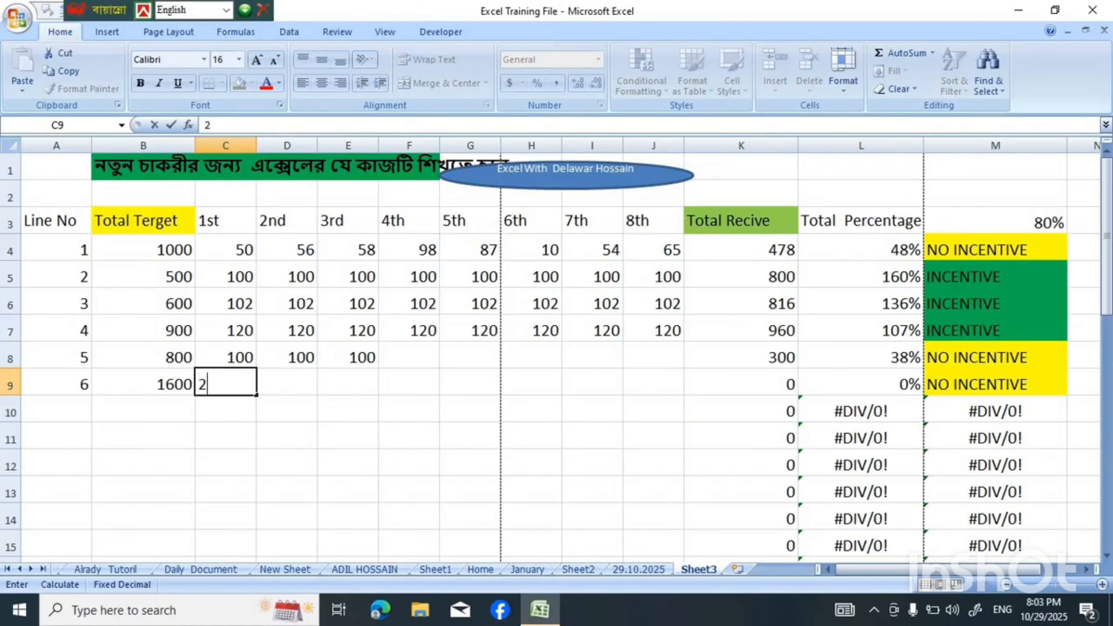
type("00")
key("Right")
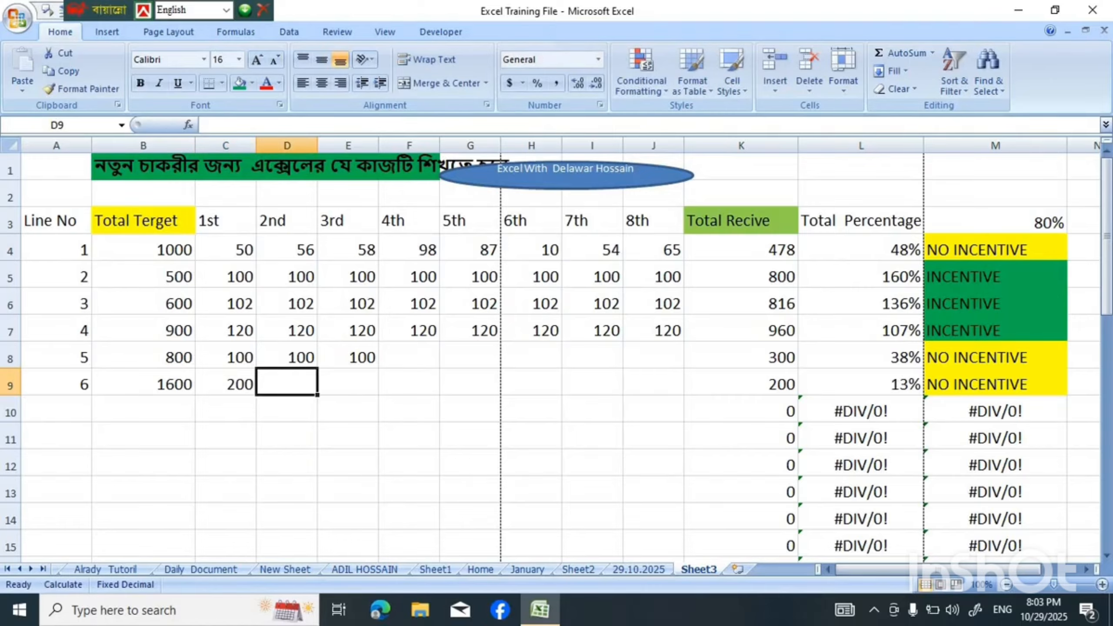
type("200")
key("Right")
type("20")
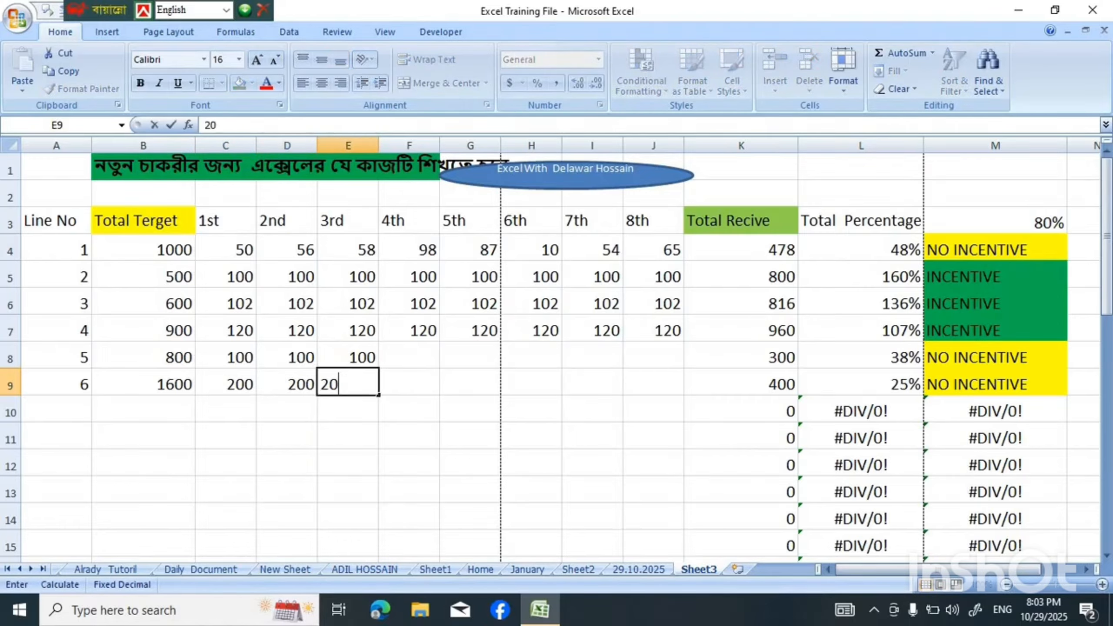
type("0")
key("Right")
type("200")
key("Right")
type("200")
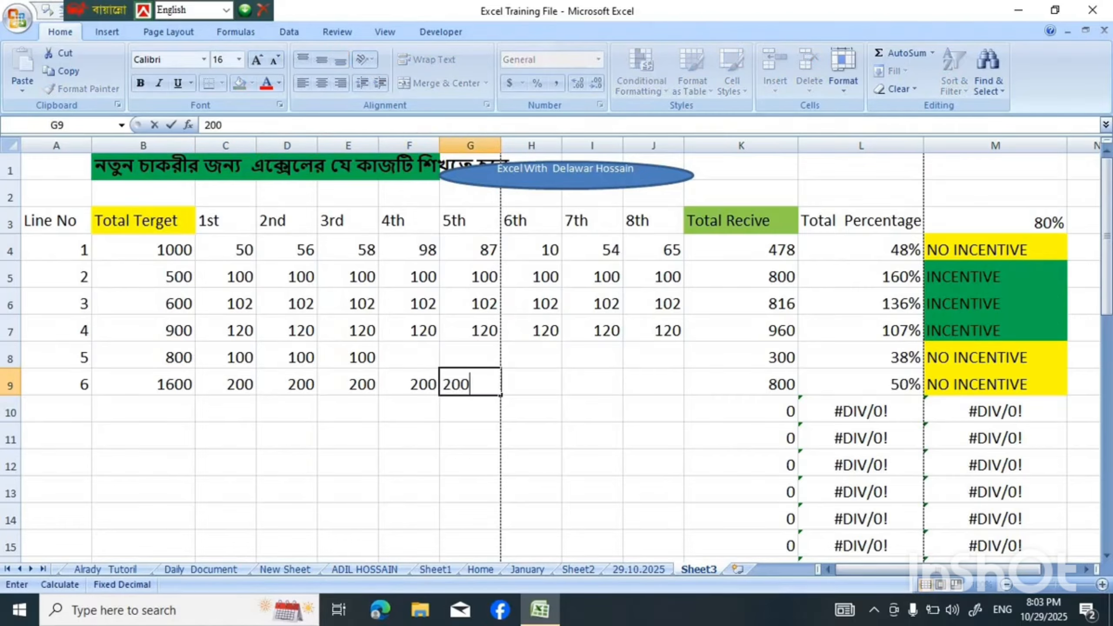
key("Right")
type("200")
key("Right")
type("200")
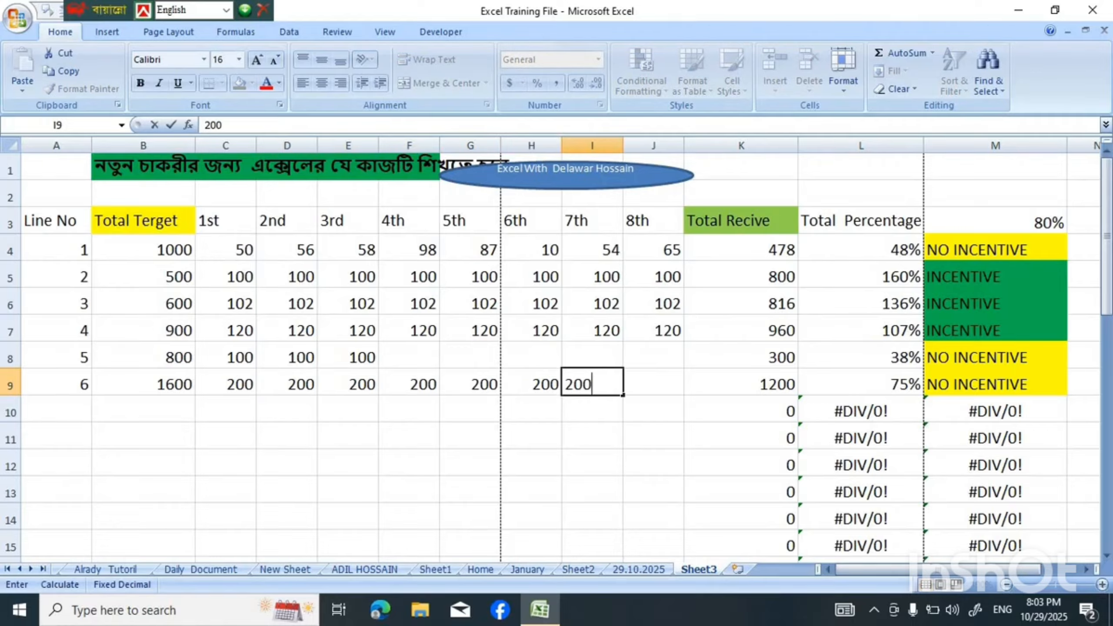
key("Right")
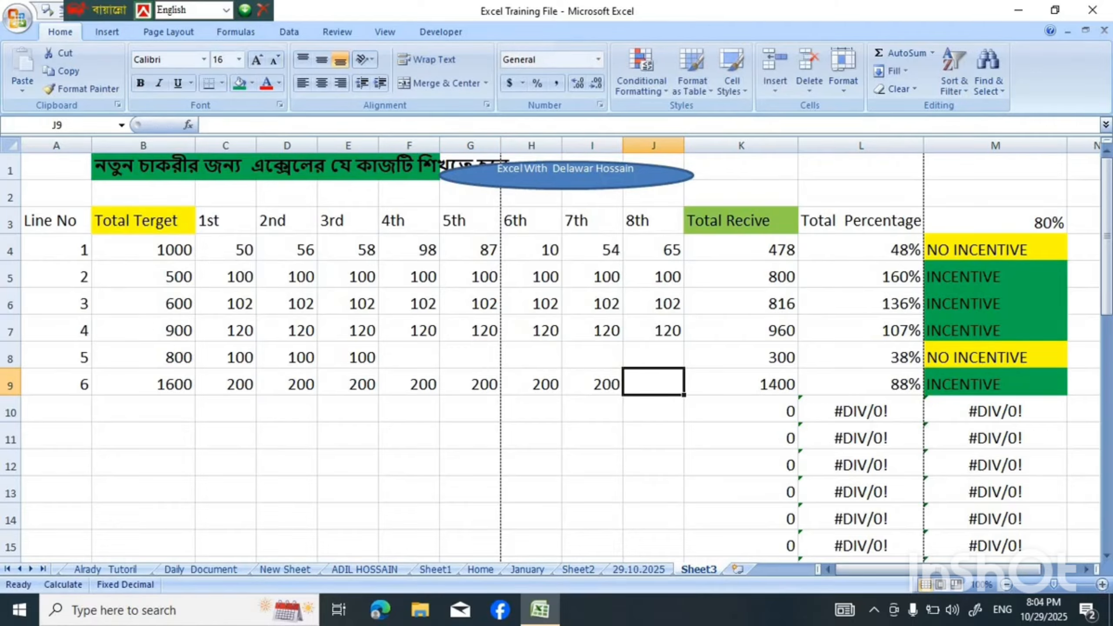
Change line 6's 7th column value in I9 to 100
key("Left")
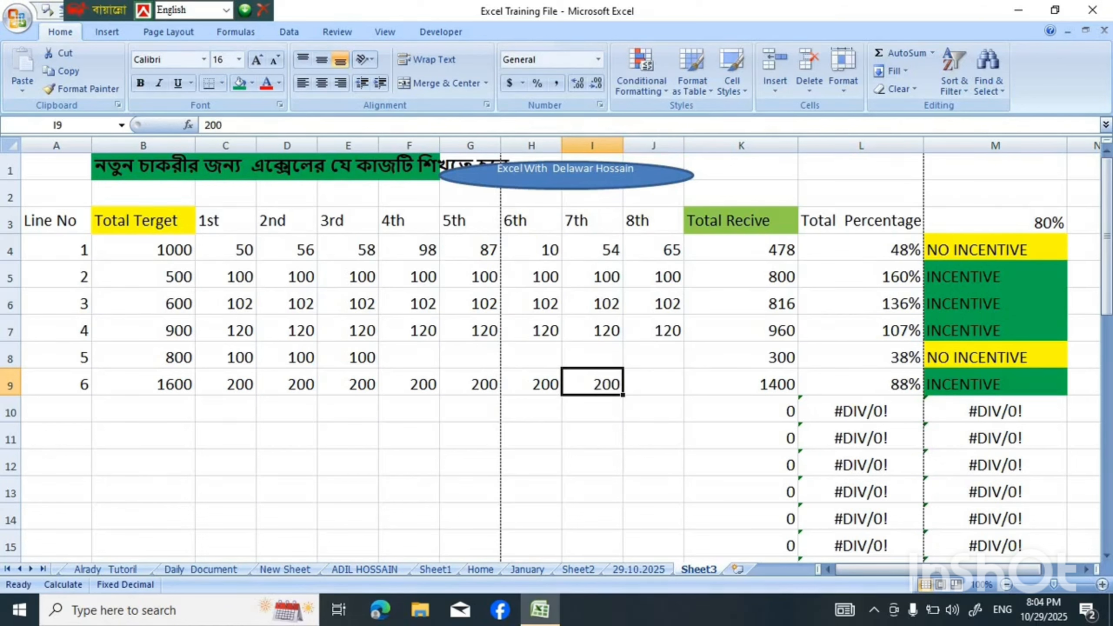
key("BackSpace")
type("10")
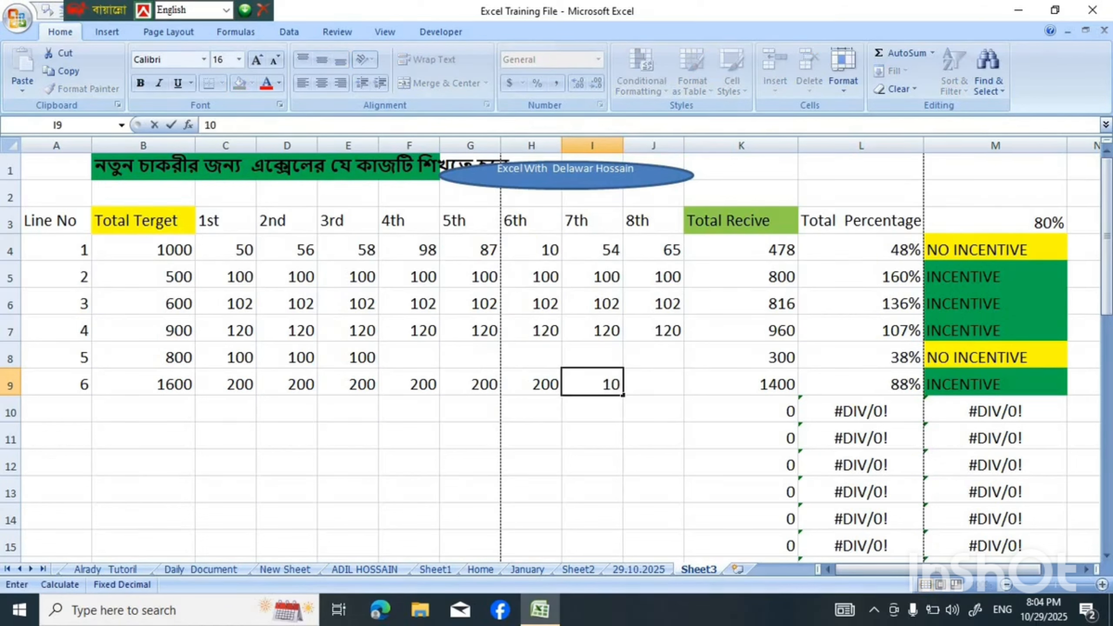
type("0")
left_click(531, 489)
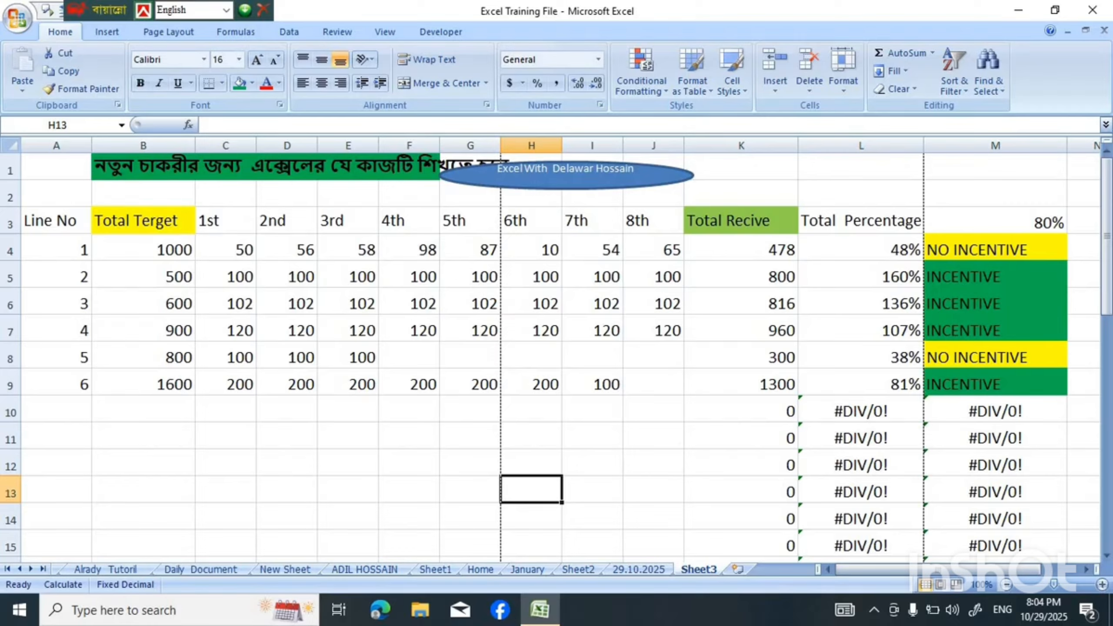
Add line number 7 in A10 with a total target of 100 in B10
left_click(143, 408)
left_click(56, 409)
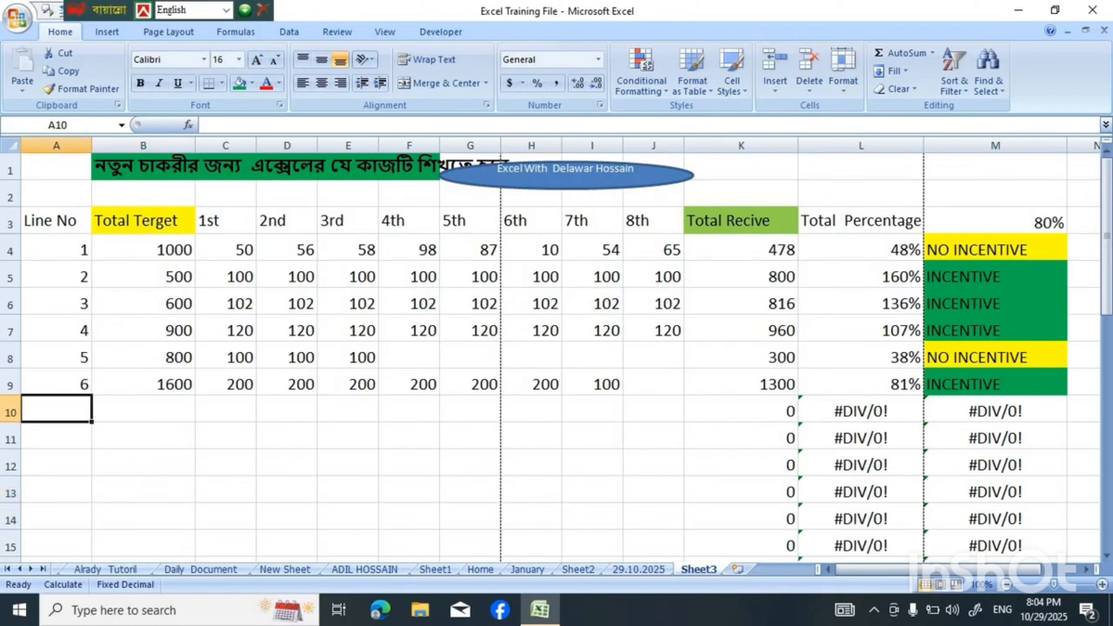
type("7")
key("Tab")
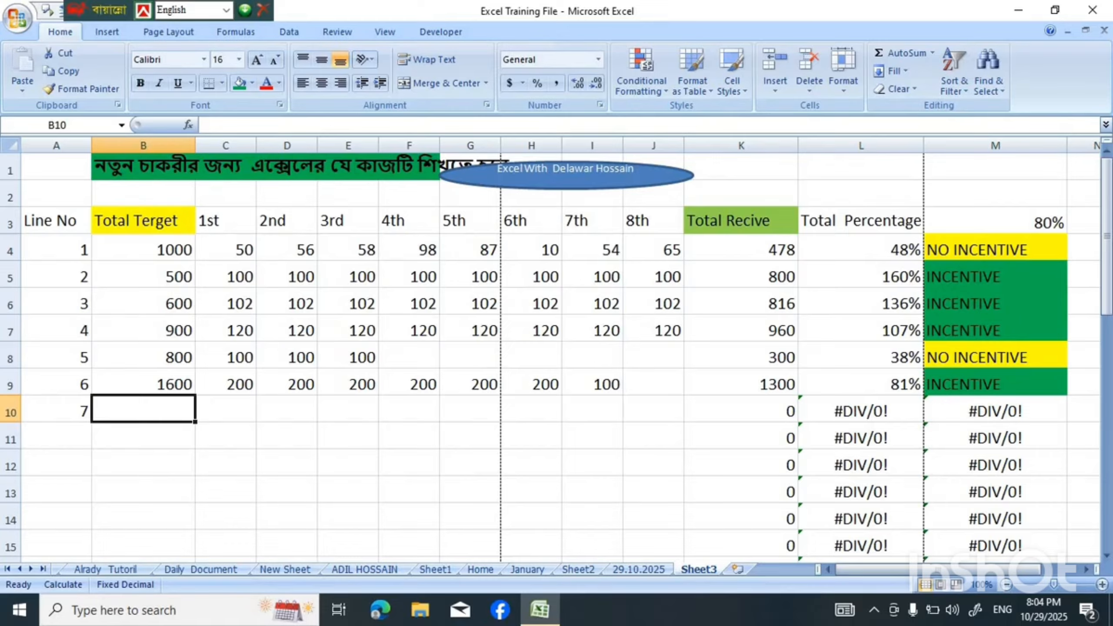
type("100")
key("Tab")
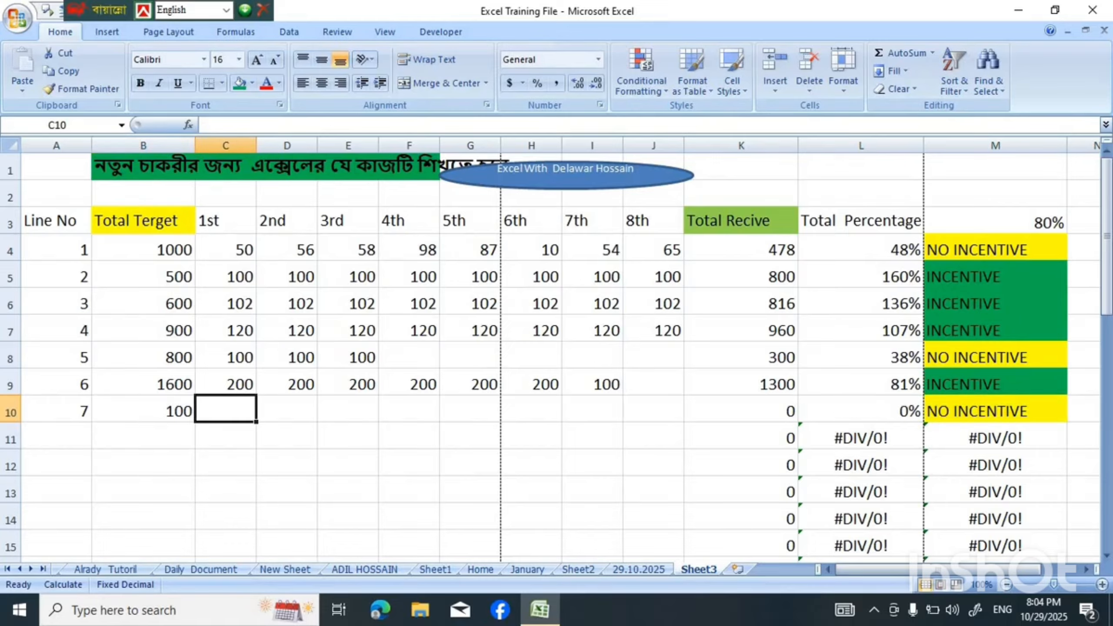
key("Return")
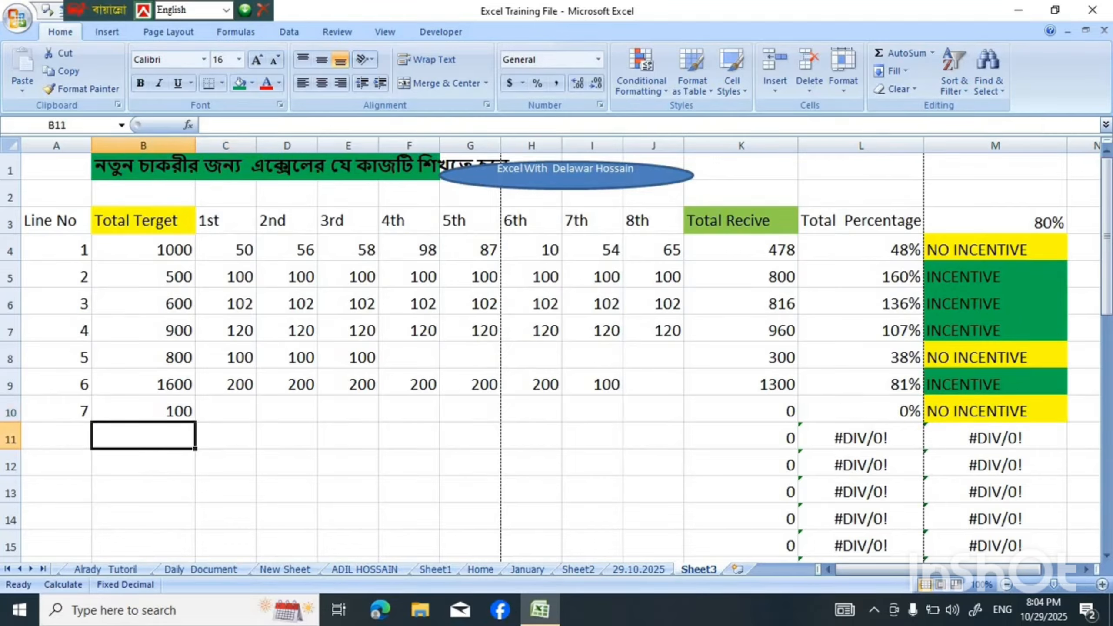
Enter the total targets 800, 500 and 500 in B11, B12 and B13
type("800")
key("Return")
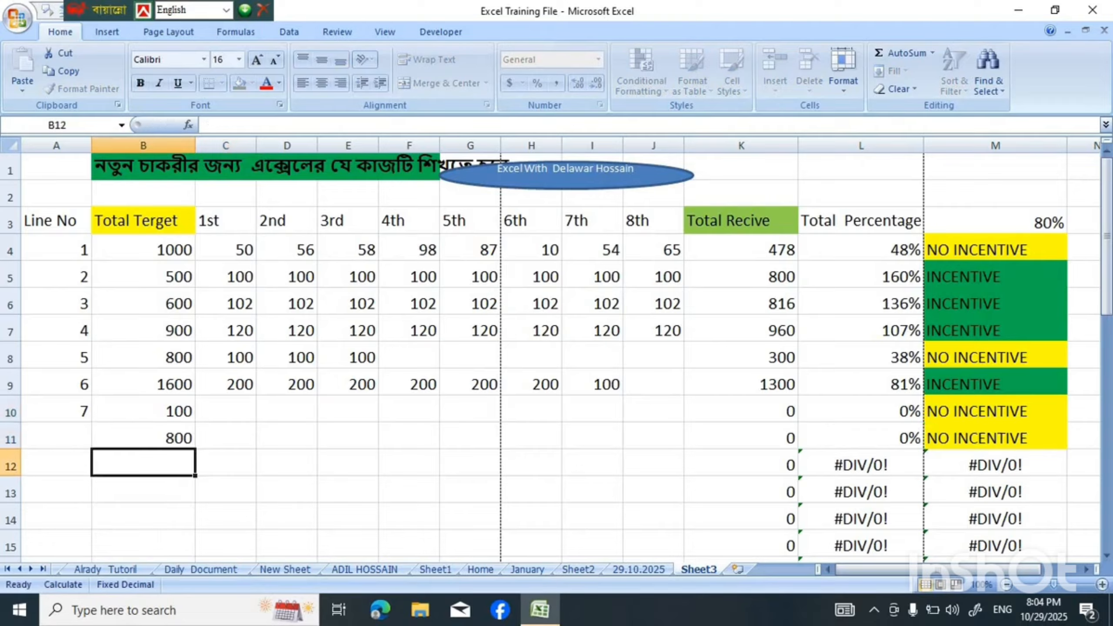
type("500")
key("Return")
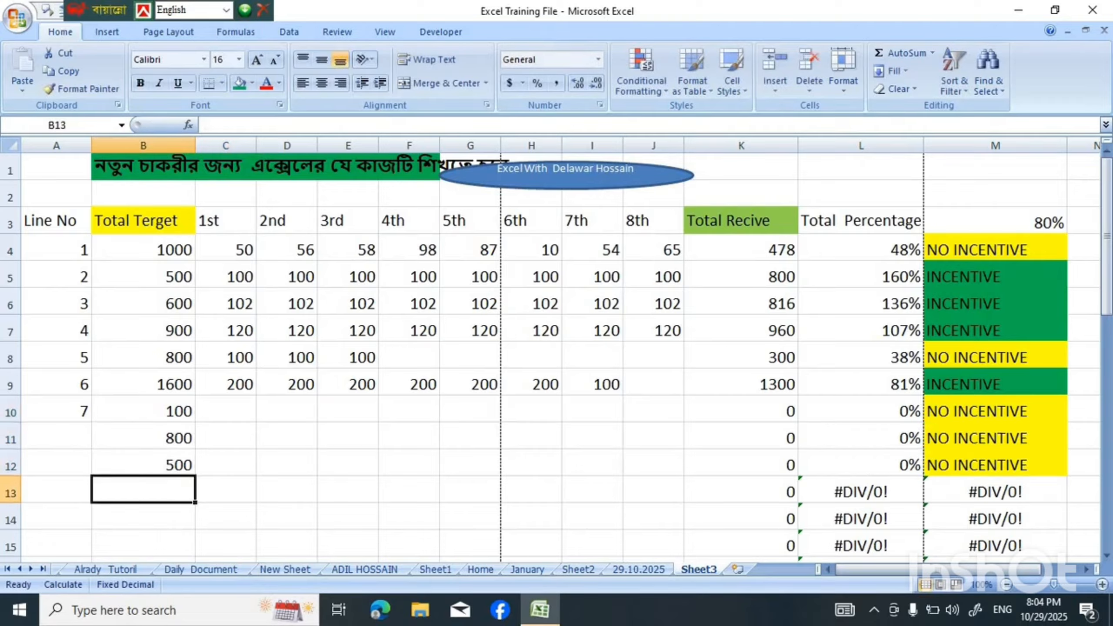
type("500")
key("Return")
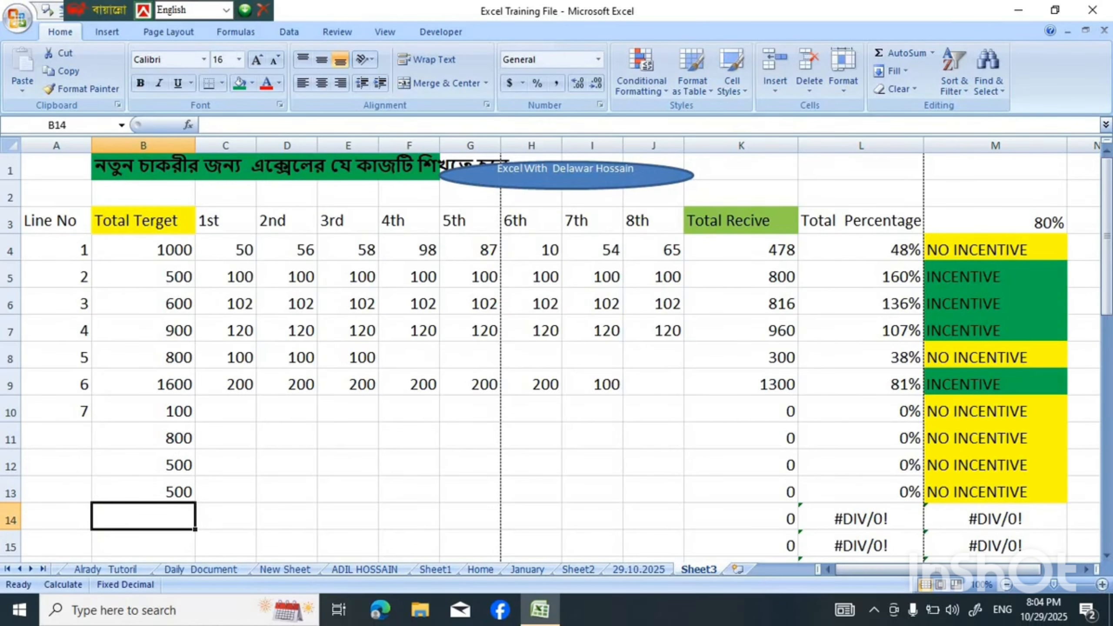
Continue the line number series down column A to 21 in A24
left_click_drag(57, 249, 99, 534)
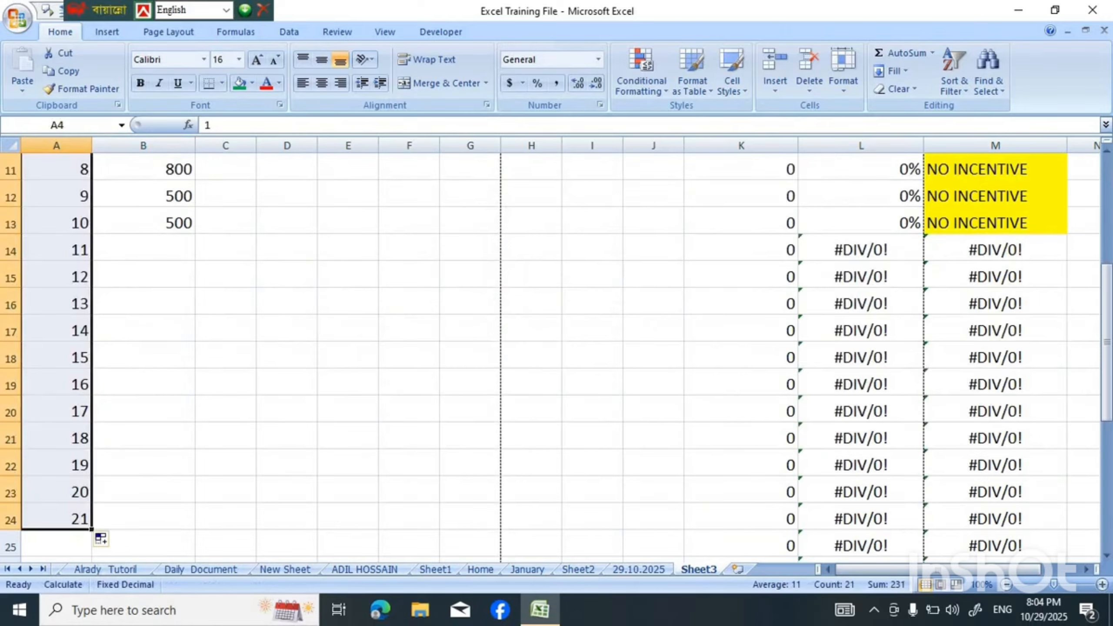
left_click(287, 548)
scroll(287, 548, "up", 4)
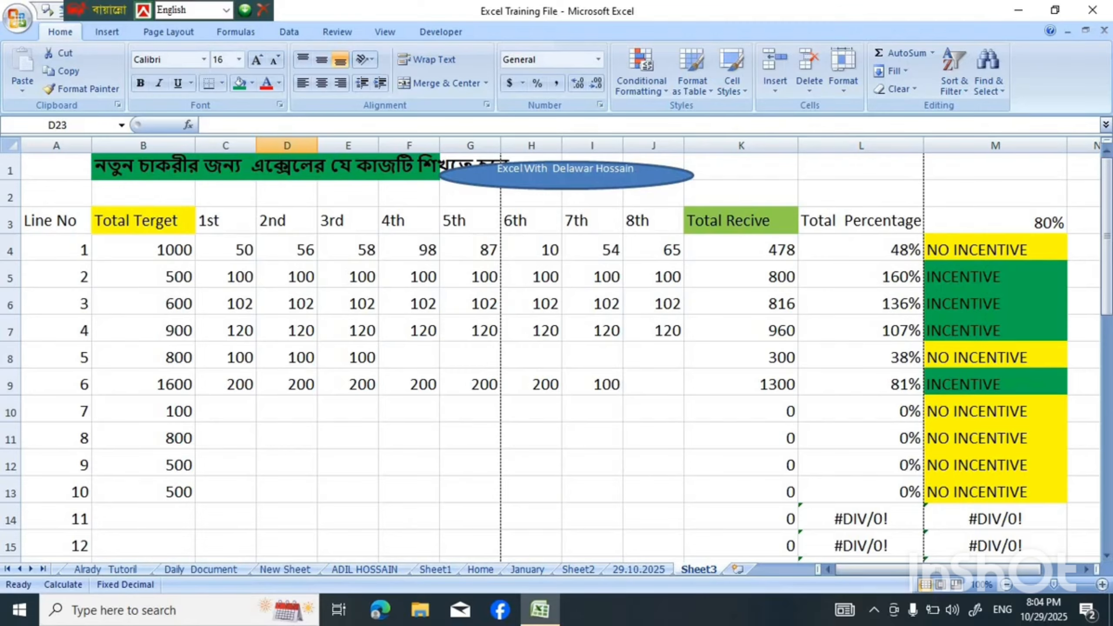
Enter 200 in the 1st column for line 7, cell C10
left_click(225, 410)
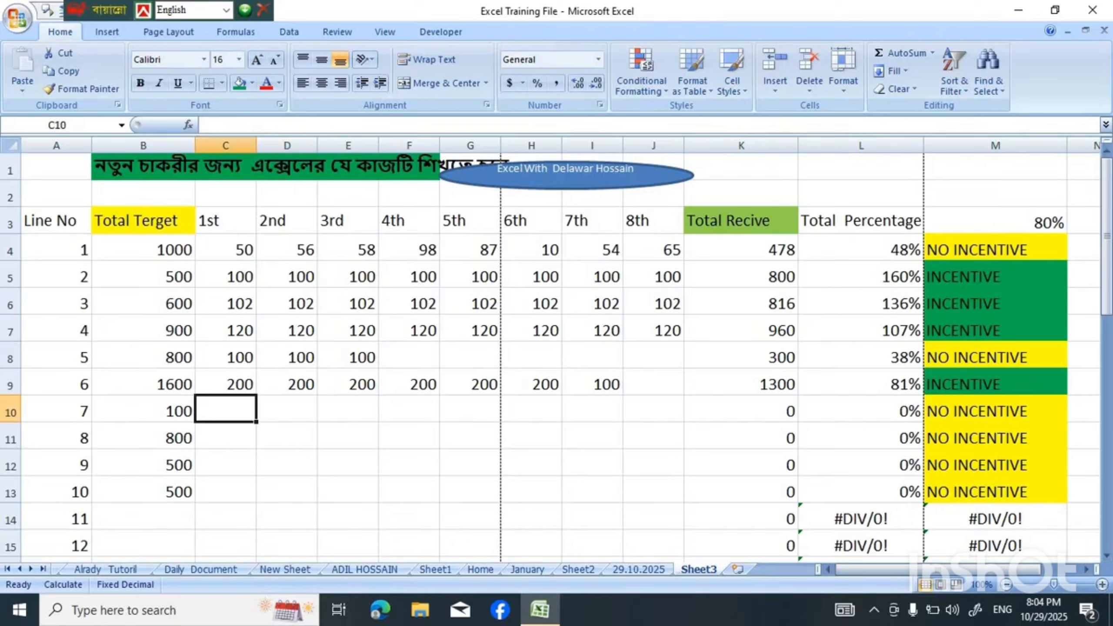
type("200")
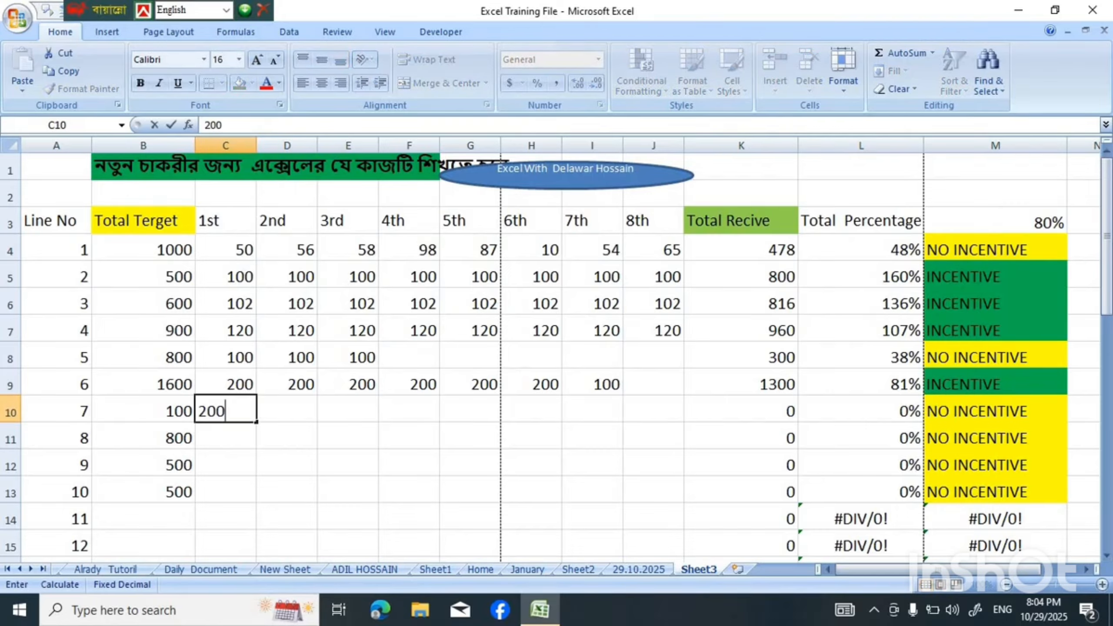
key("Return")
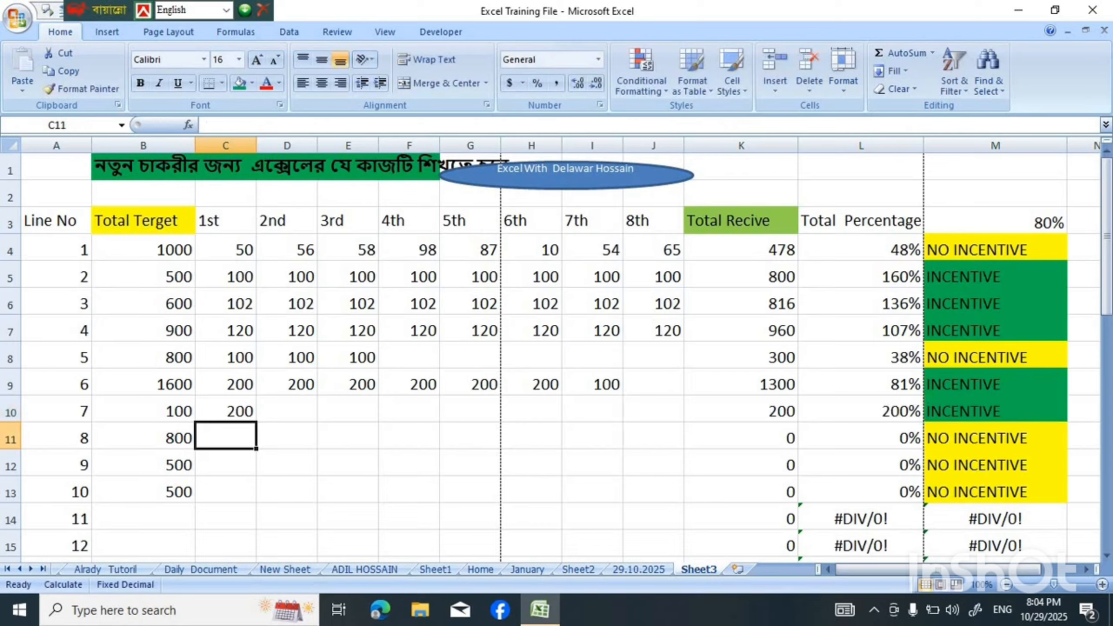
Enter 10 in C11 for line 8 and copy it across to the 8th column, J11
type("10")
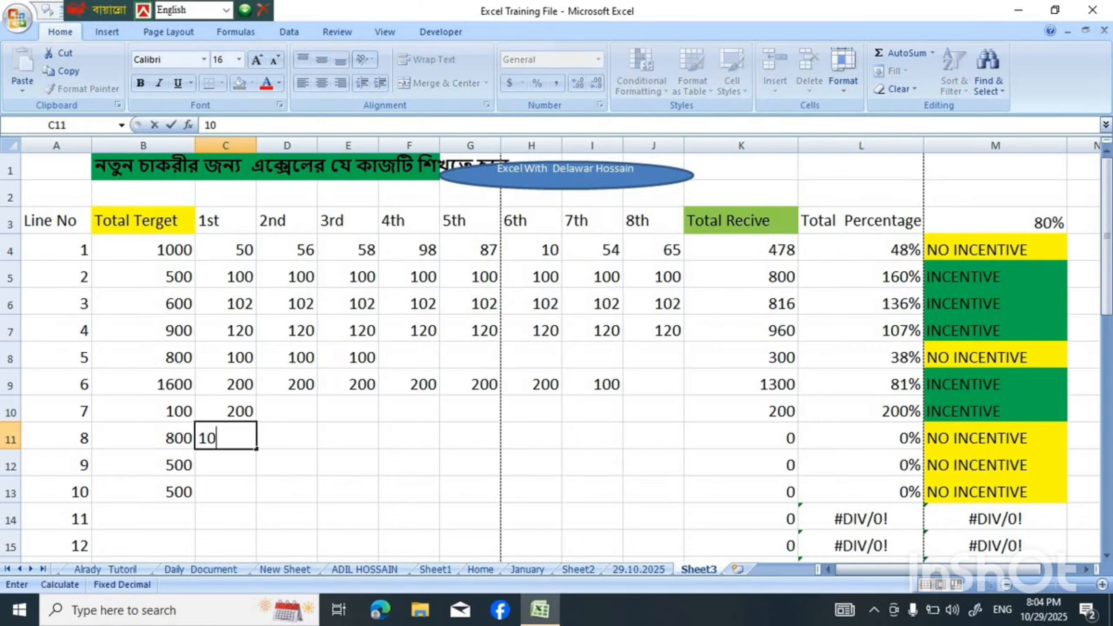
key("ctrl+Return")
left_click_drag(256, 448, 657, 442)
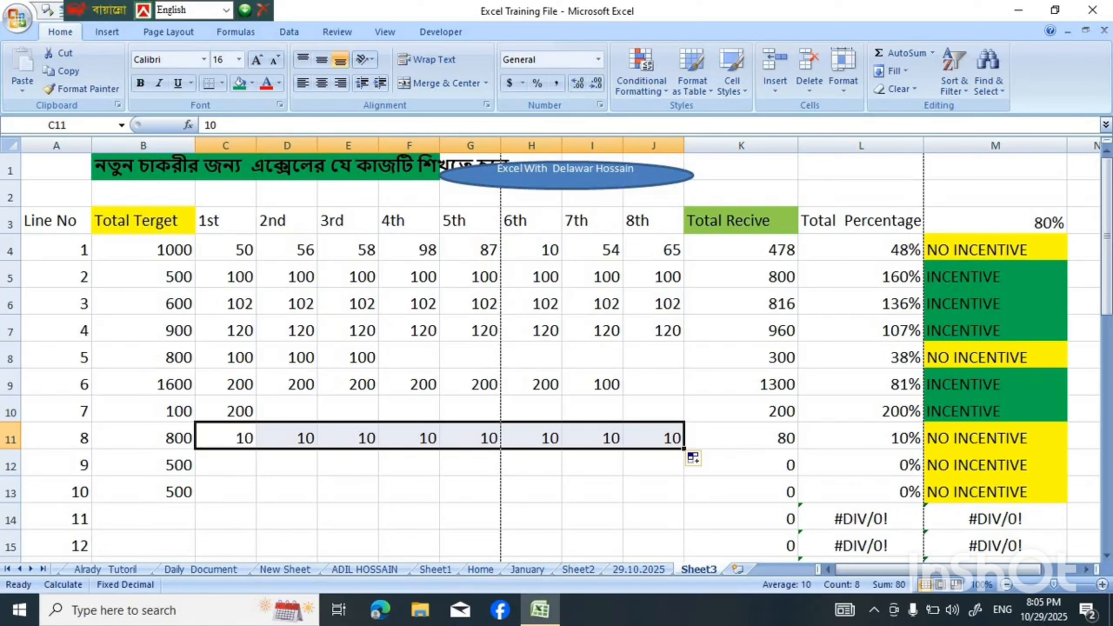
Move the blue ellipse clear of the title, then merge and center the title across B1:H1
left_click_drag(613, 179, 737, 184)
left_click(860, 194)
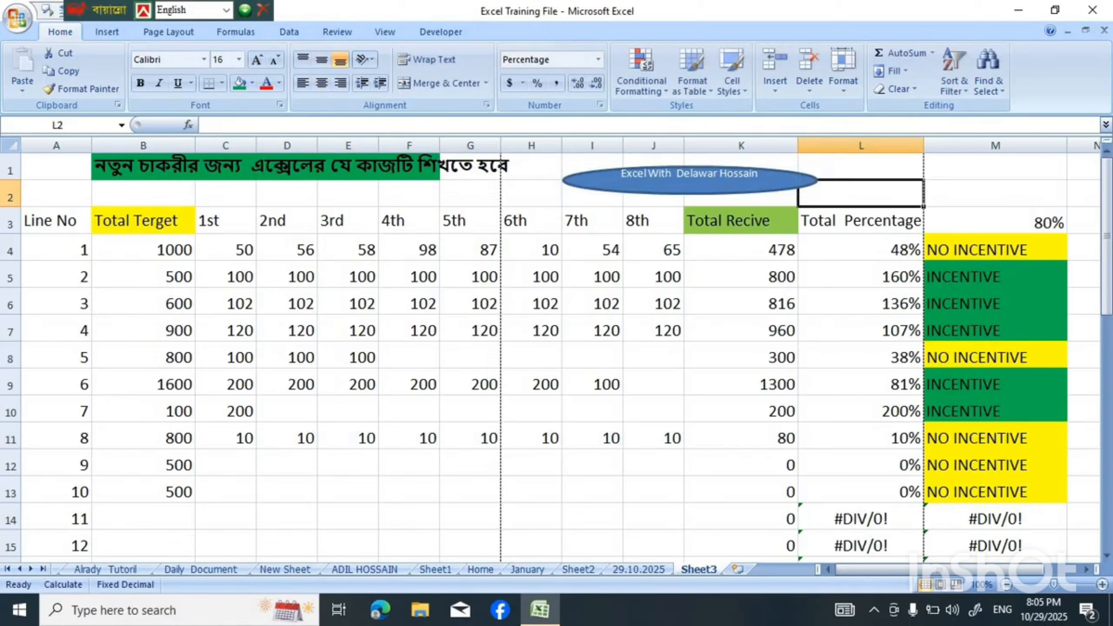
left_click_drag(143, 168, 526, 170)
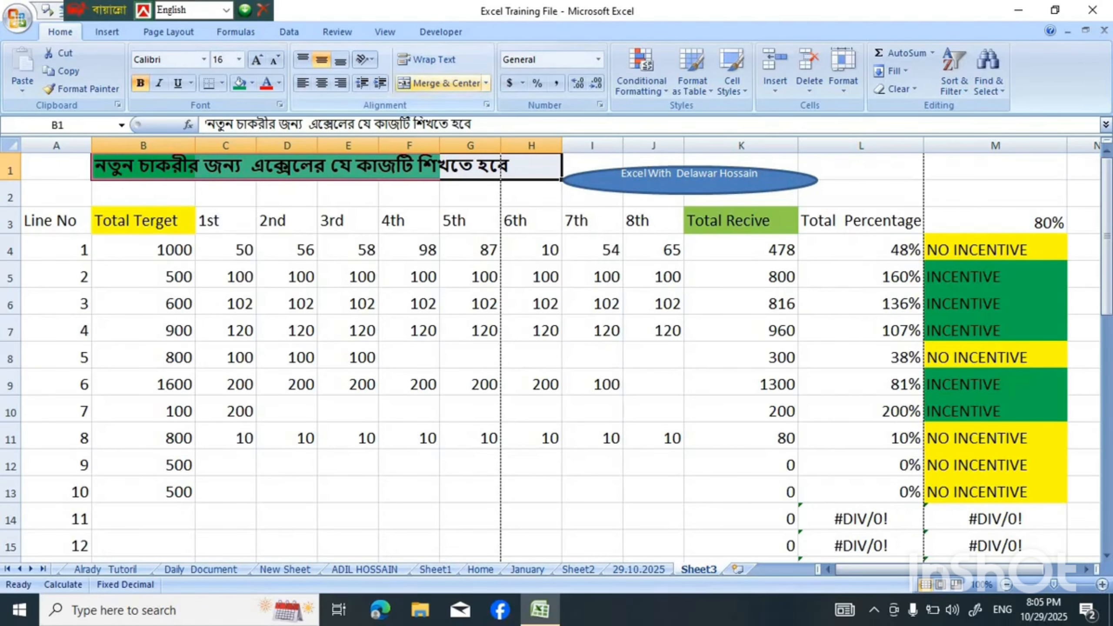
left_click(443, 83)
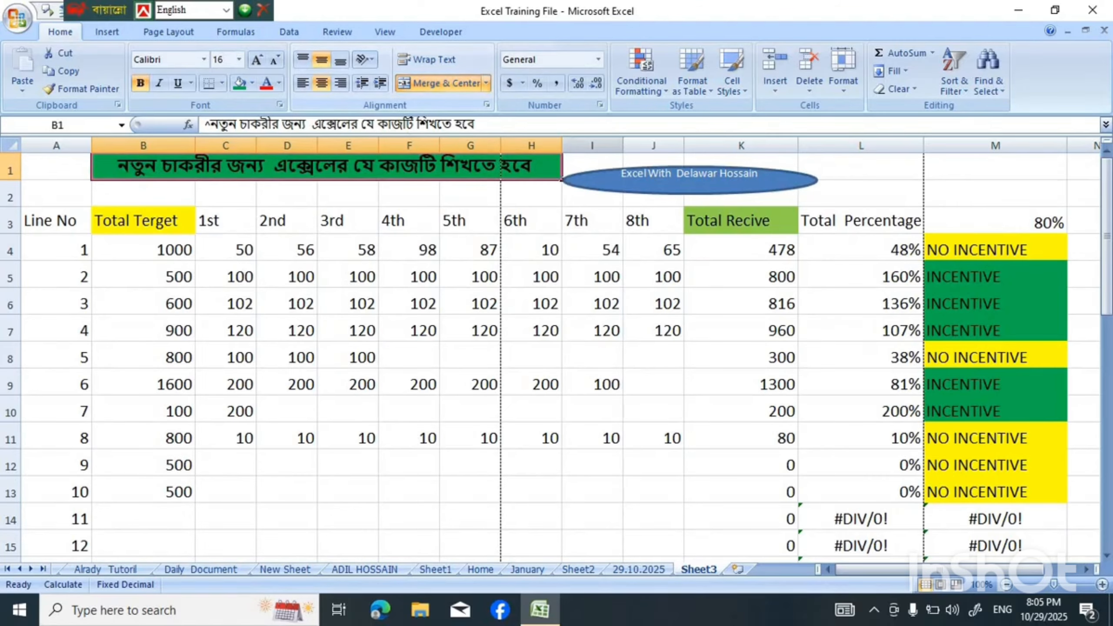
left_click(995, 220)
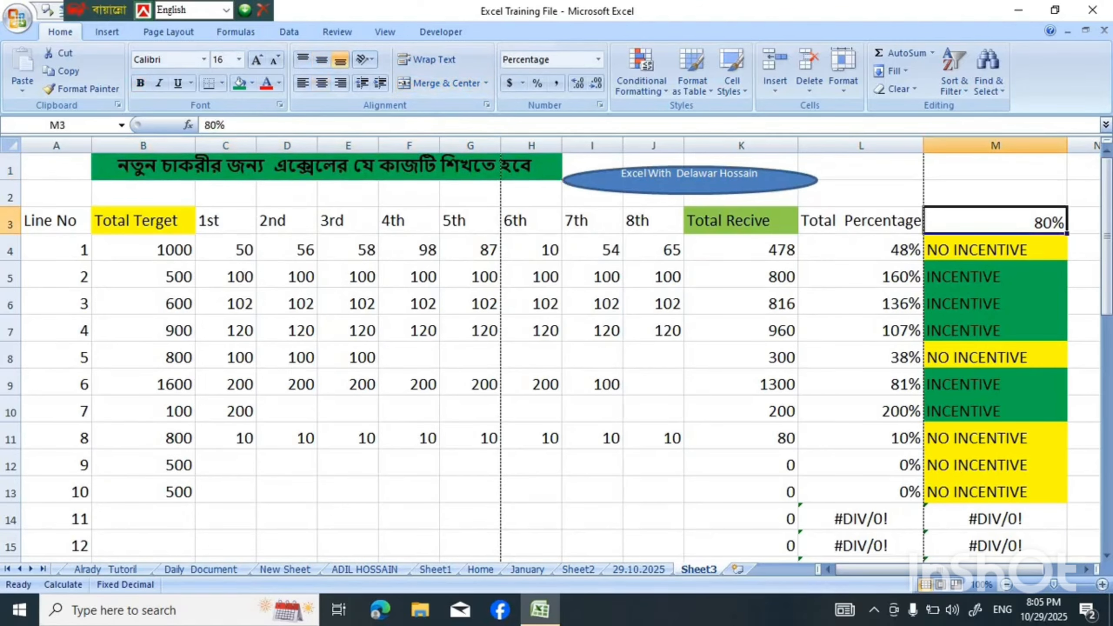
left_click(592, 199)
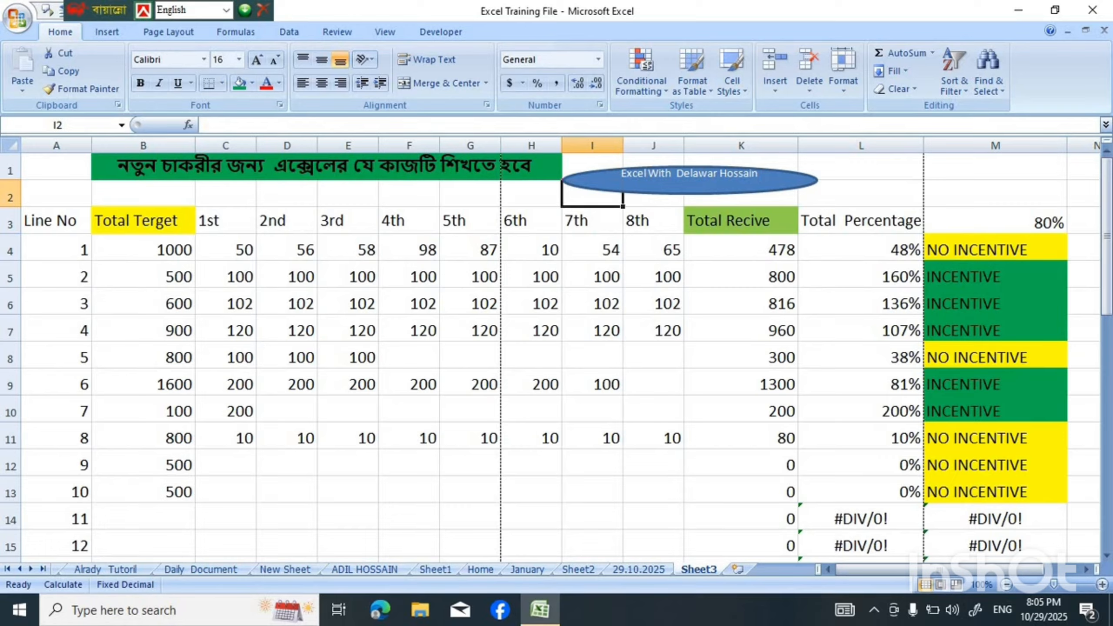
Enter 750 as the total target for line 11 in B14
left_click(144, 517)
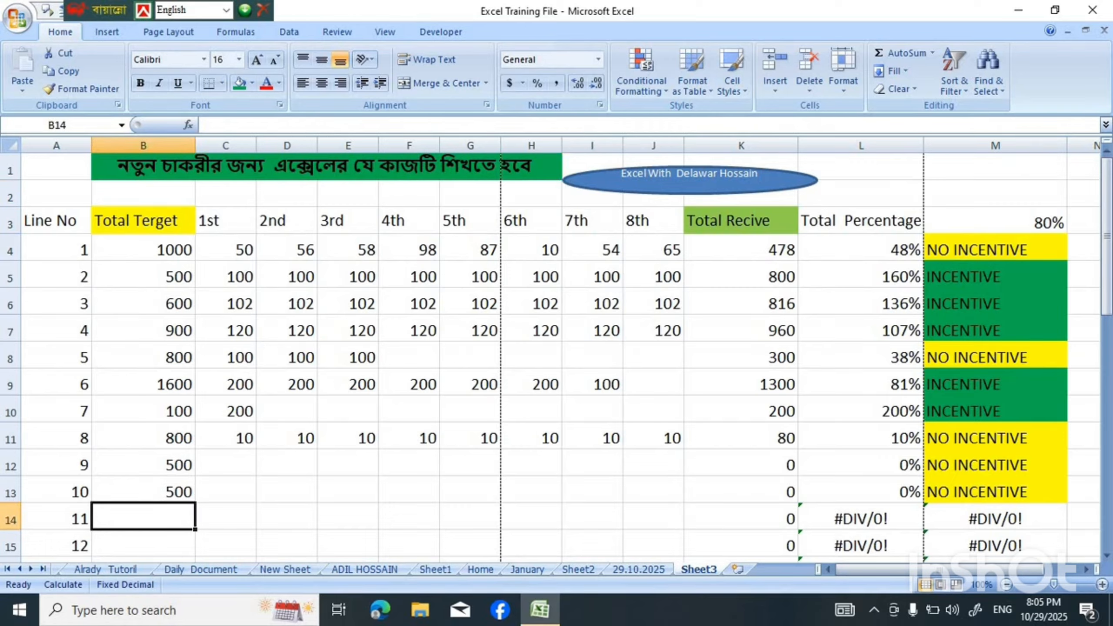
type("7")
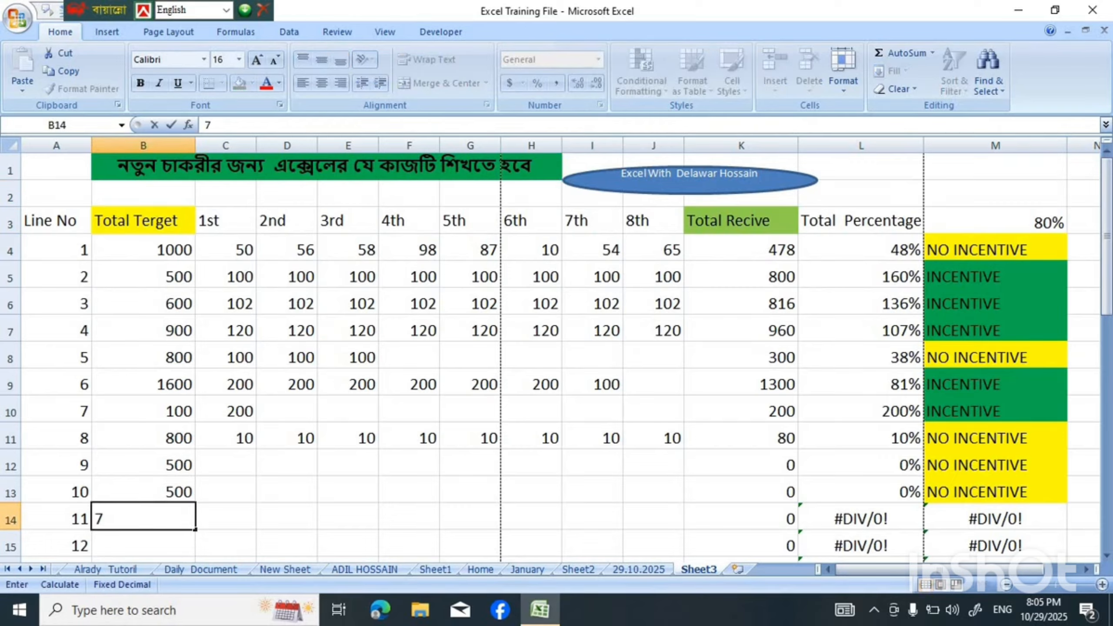
type("50")
key("Tab")
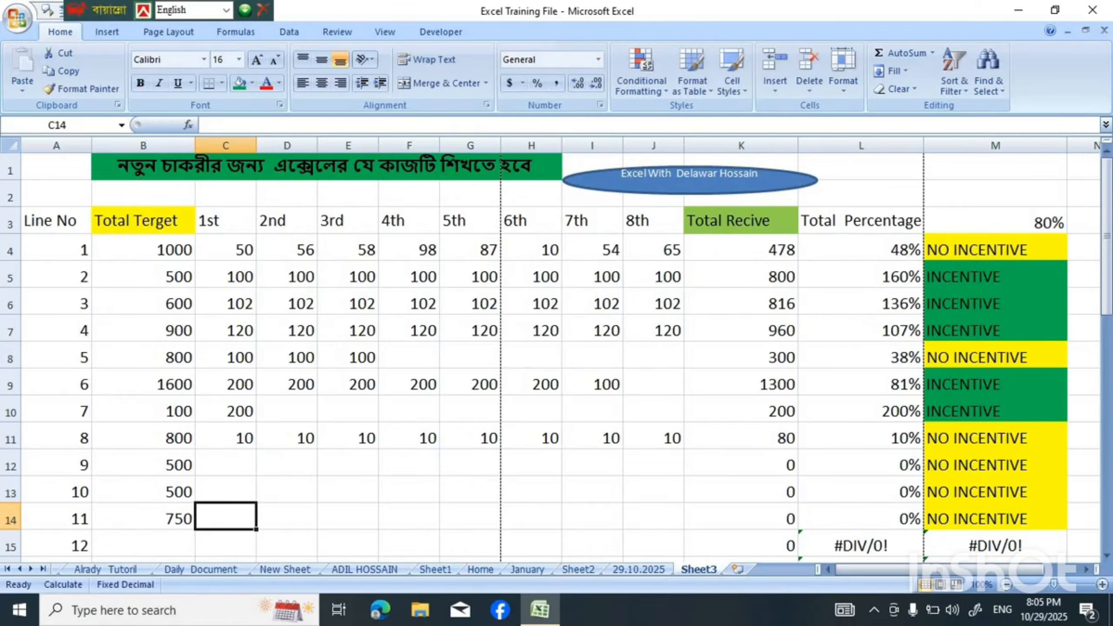
Enter 88 in the 1st and 2nd columns for line 11, cells C14 and D14
type("88")
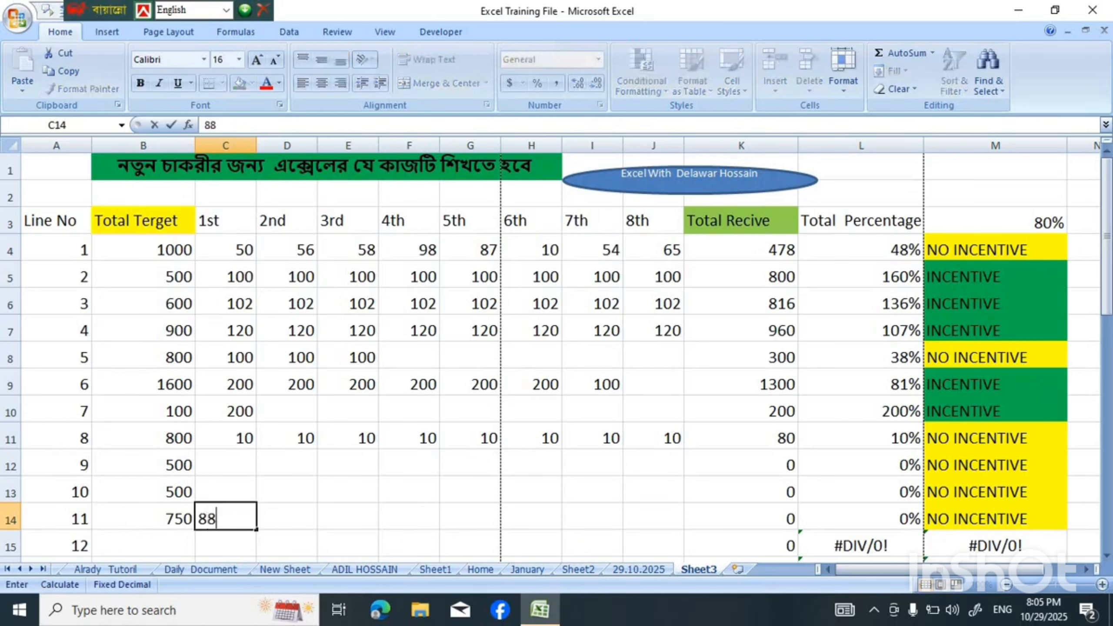
key("Tab")
type("88")
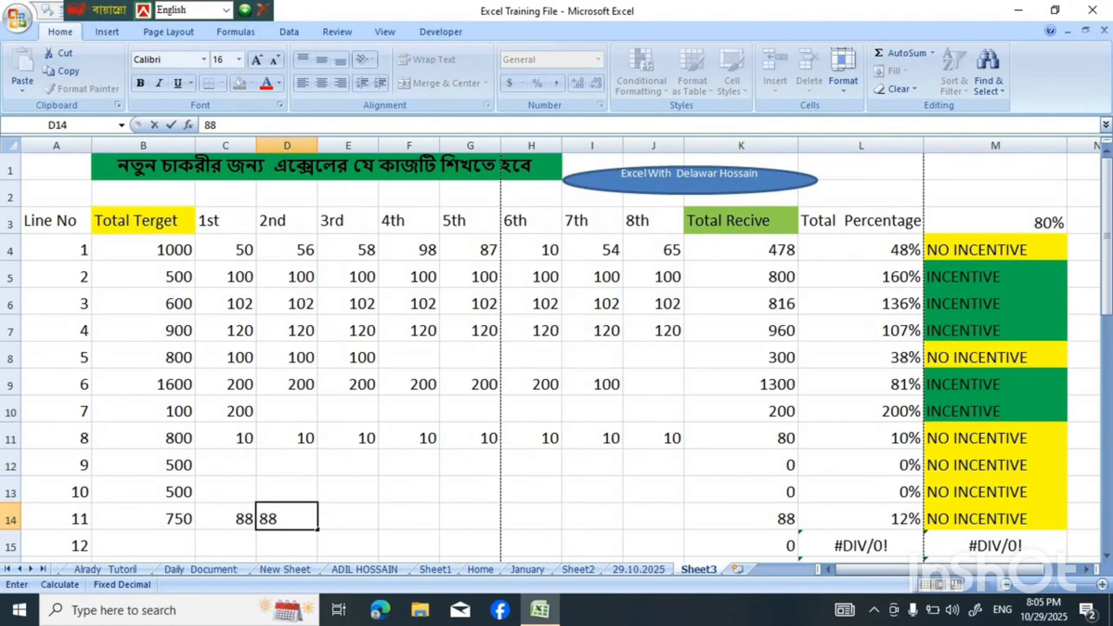
key("Tab")
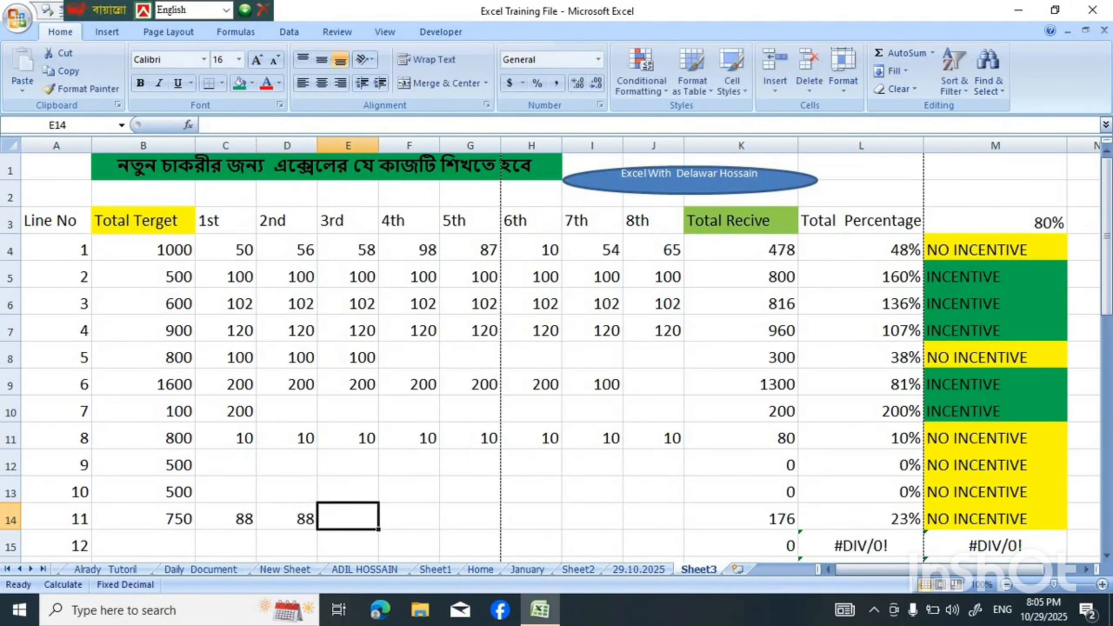
Freeze the panes above row 4 so the title and header rows stay in place while scrolling down the sheet
scroll(556, 351, "down", 2)
scroll(556, 351, "up", 2)
left_click(56, 248)
key("shift+space")
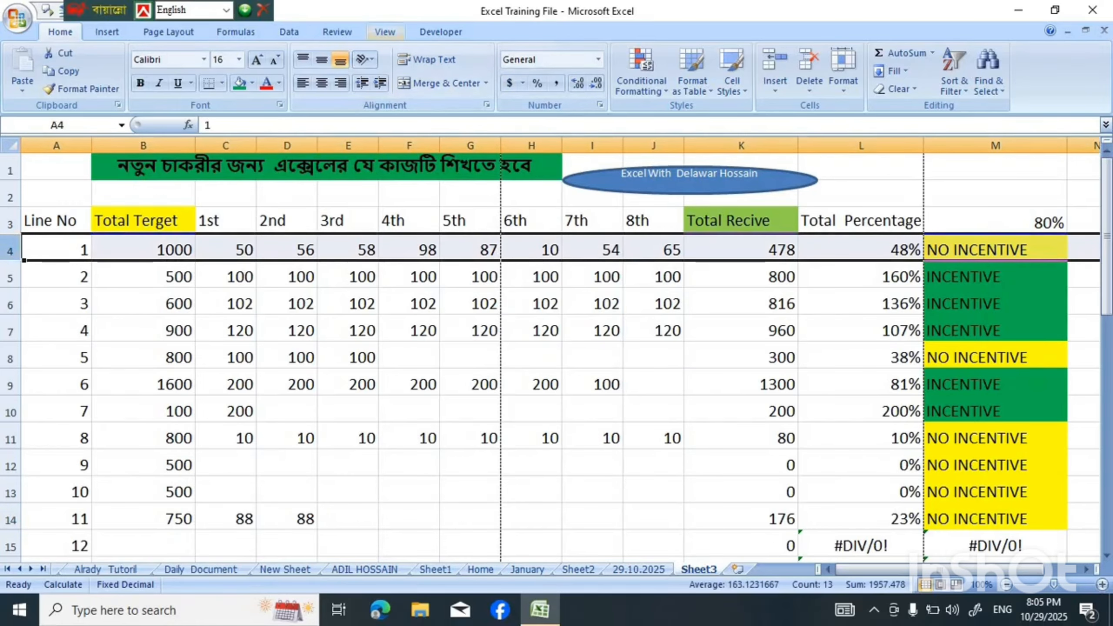
left_click(385, 32)
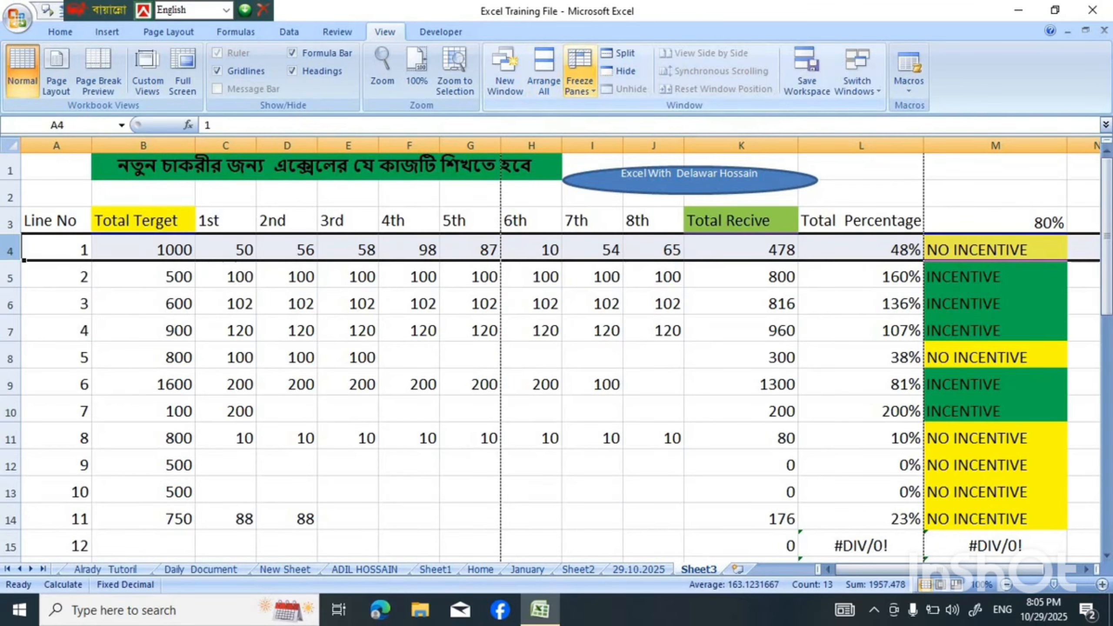
left_click(579, 75)
left_click(657, 118)
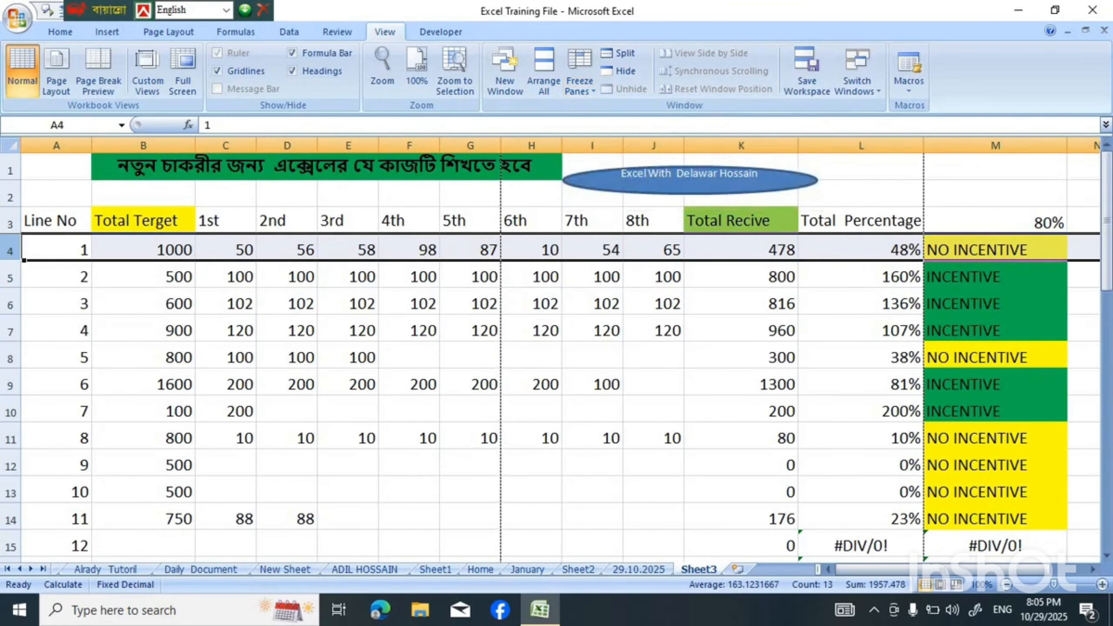
left_click(653, 304)
scroll(654, 304, "down", 3)
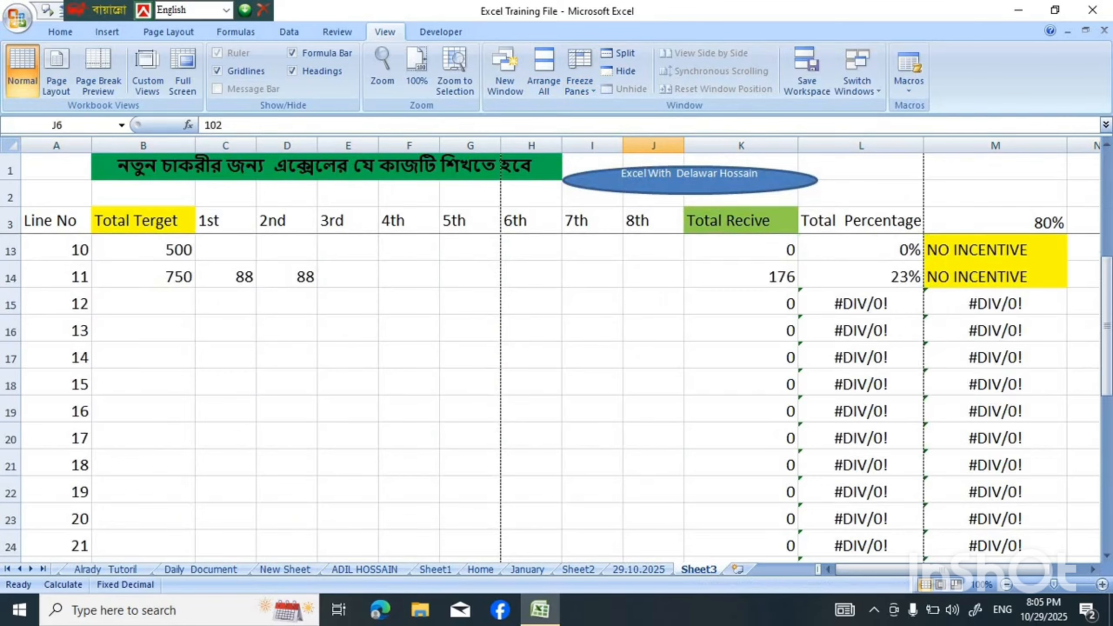
Enter 88 in the 3rd column for line 11, cell E14
left_click(347, 276)
type("800")
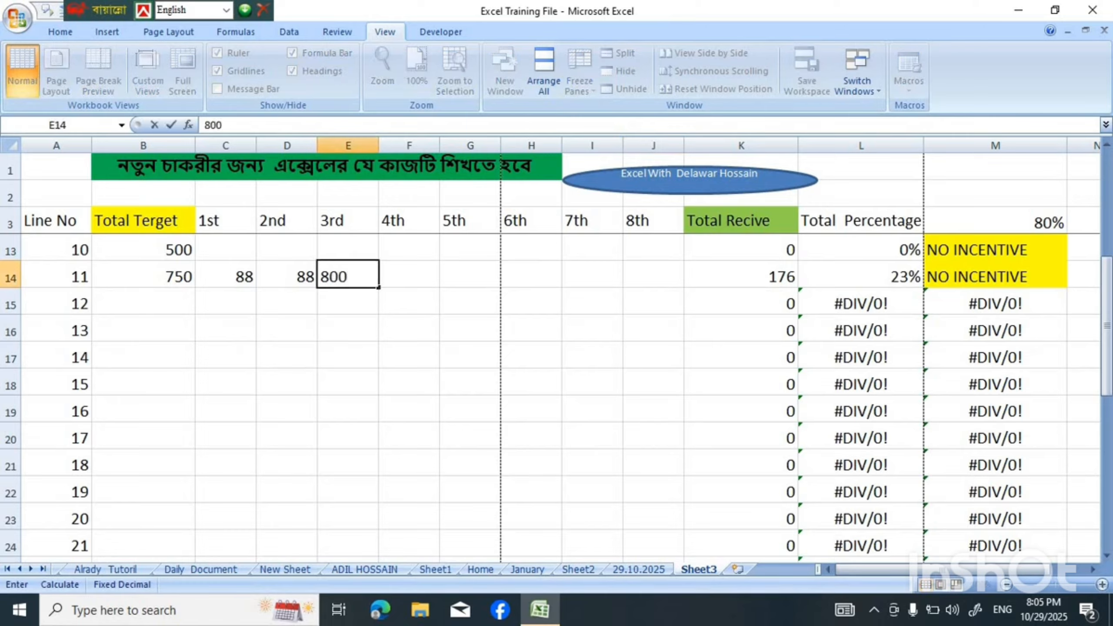
key("BackSpace")
key("BackSpace")
type("8")
left_click(409, 382)
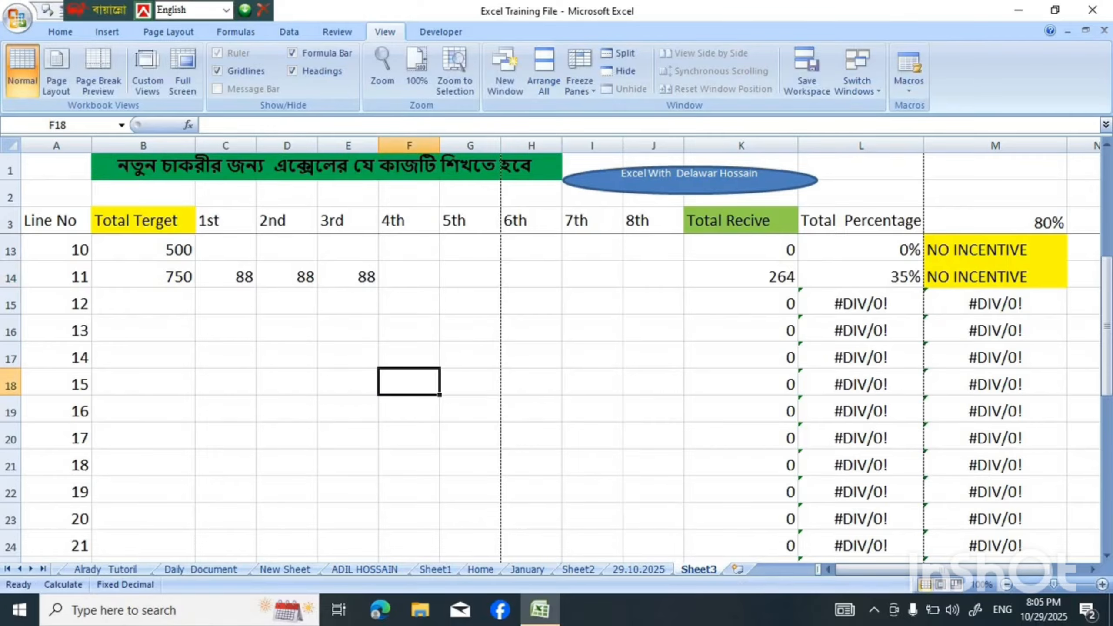
scroll(556, 351, "up", 3)
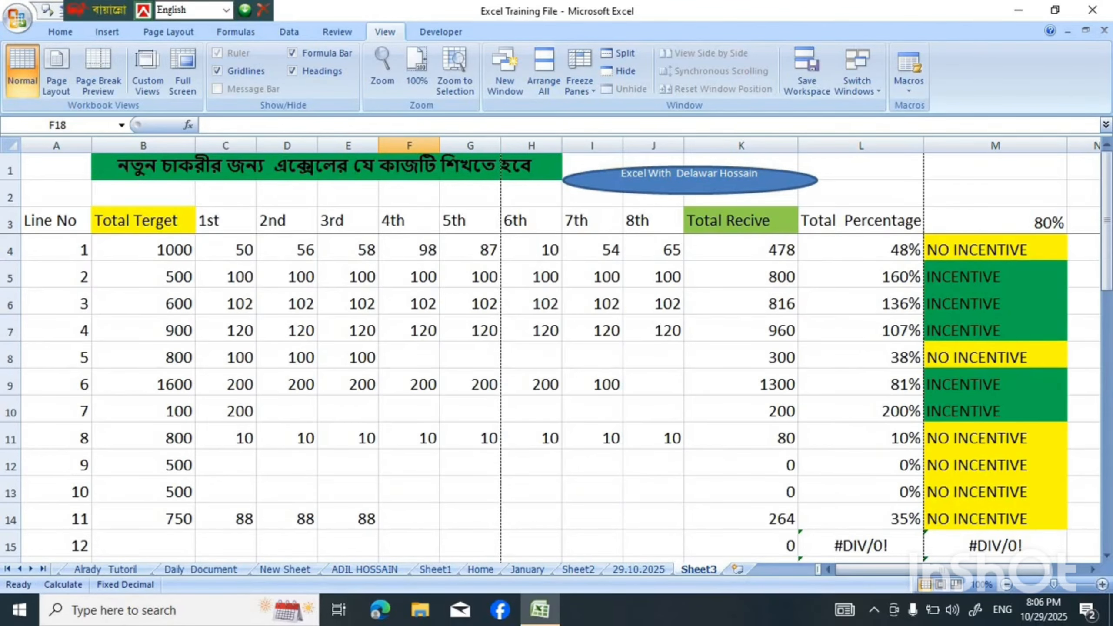